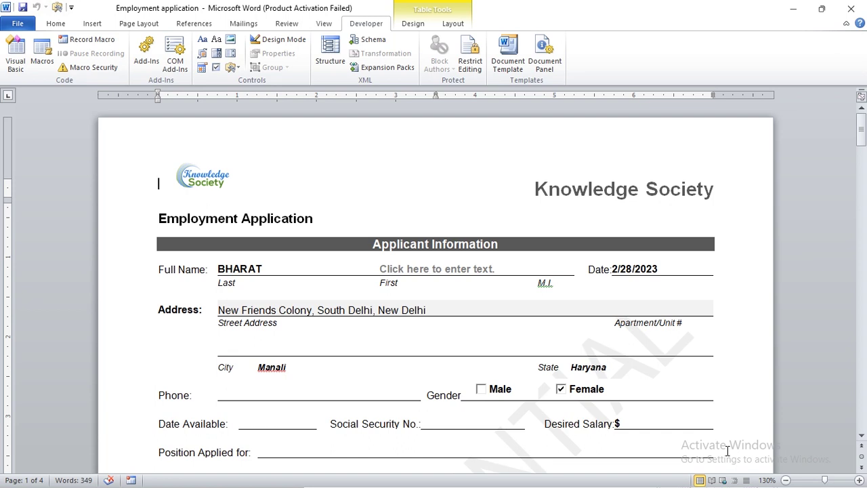
# - Keep Manali as the city and switch Gender from Female to Male
pyautogui.click(287, 367)
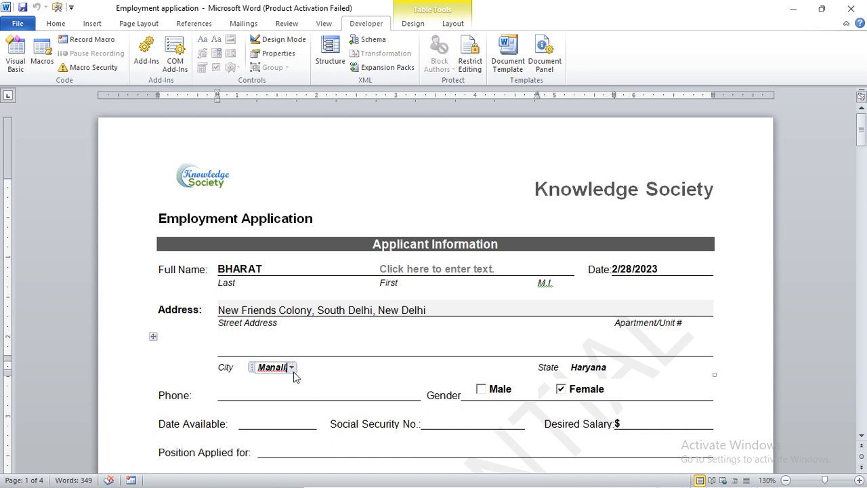
pyautogui.click(292, 368)
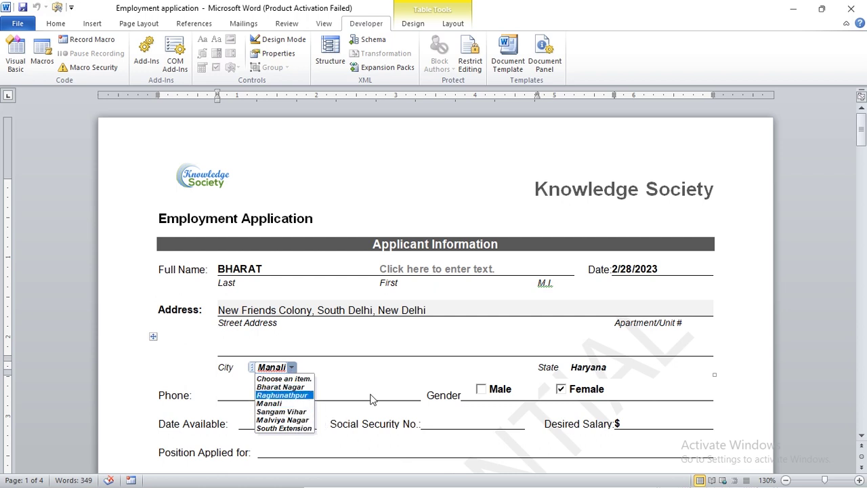
pyautogui.press('Escape')
pyautogui.click(481, 390)
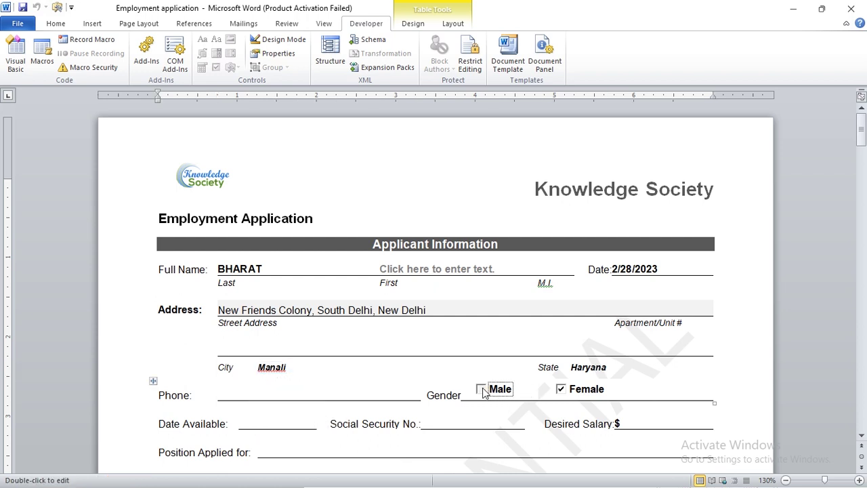
pyautogui.click(560, 390)
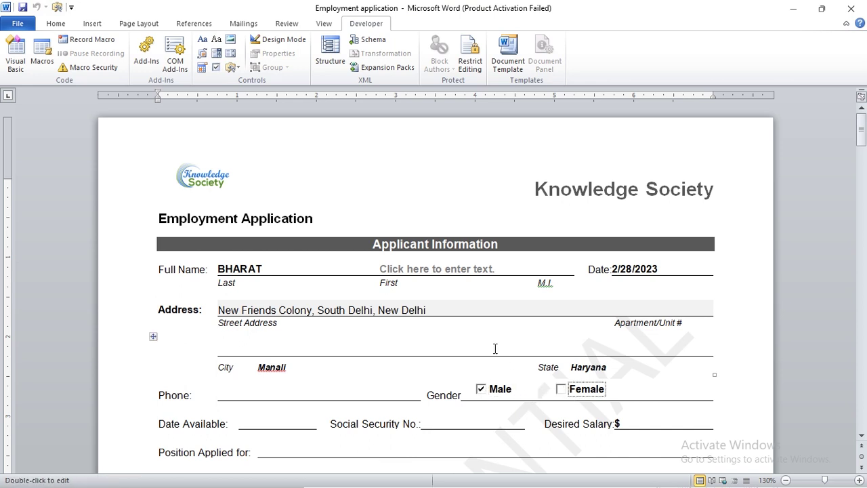
pyautogui.click(423, 271)
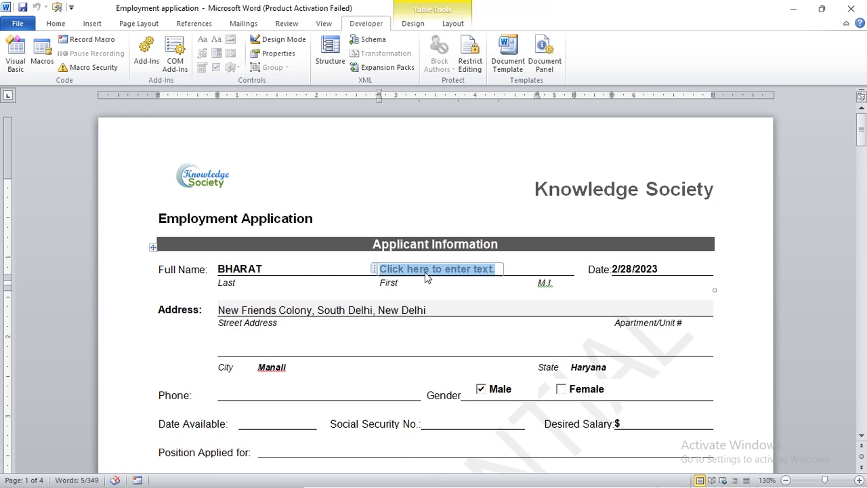
# - Tick the citizenship YES and NO boxes, then jump to the form's last page
pyautogui.click(252, 263)
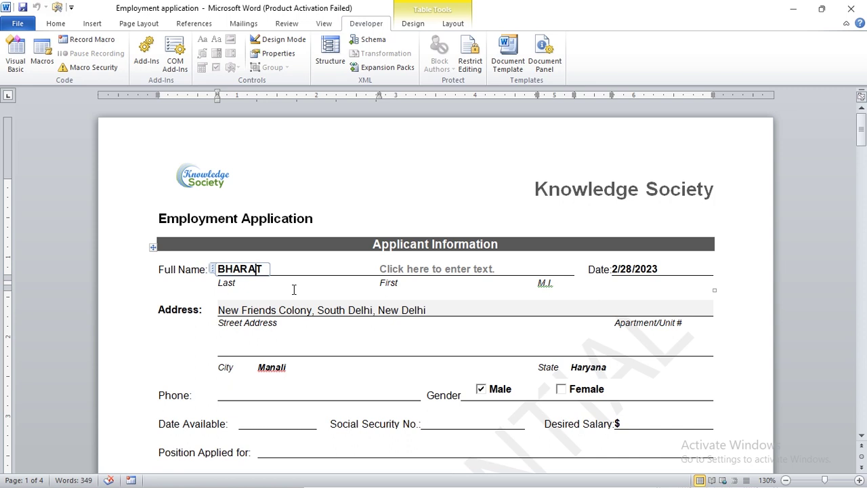
pyautogui.scroll(-1, 294, 289)
pyautogui.scroll(-1, 294, 289)
pyautogui.scroll(-1, 293, 289)
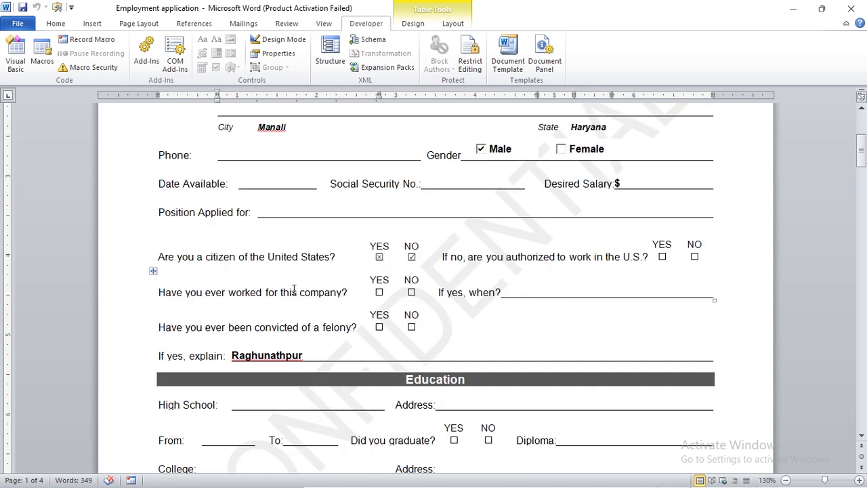
pyautogui.scroll(1, 294, 289)
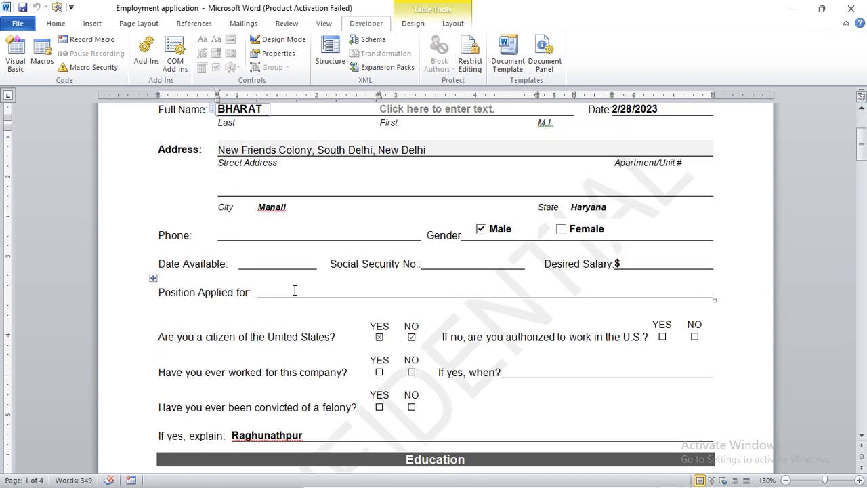
pyautogui.click(379, 337)
pyautogui.click(413, 338)
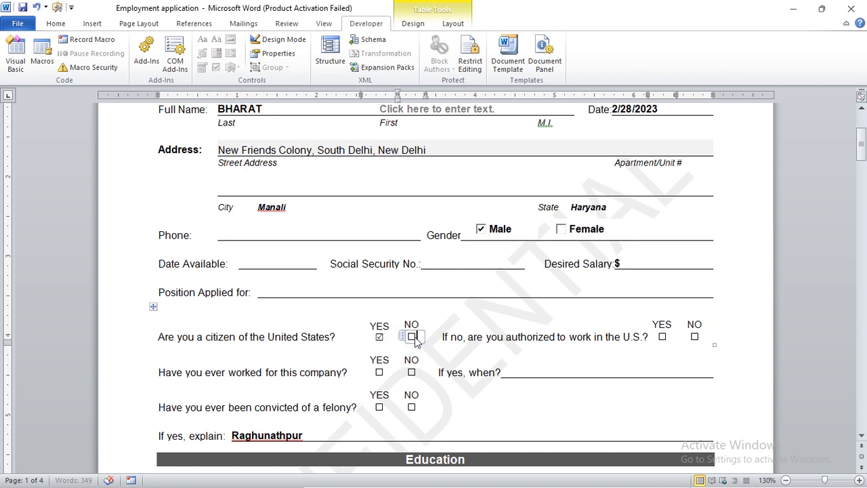
pyautogui.click(414, 337)
pyautogui.scroll(1, 416, 336)
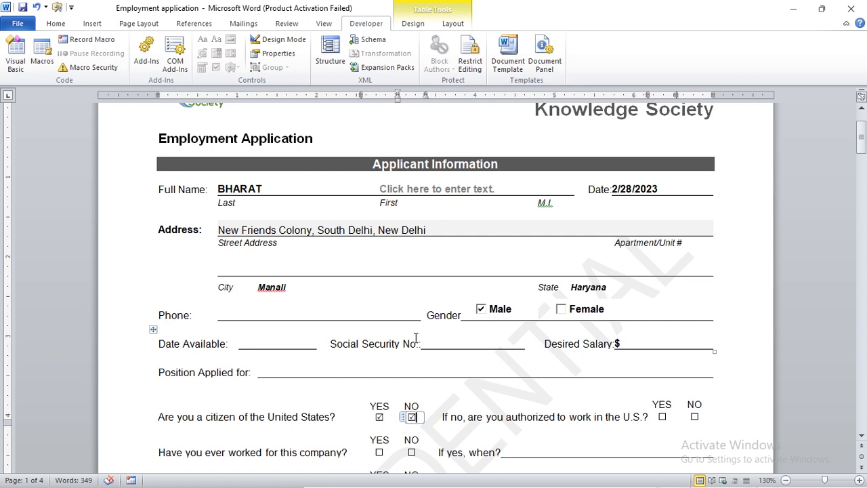
pyautogui.hotkey('ctrl', 'End')
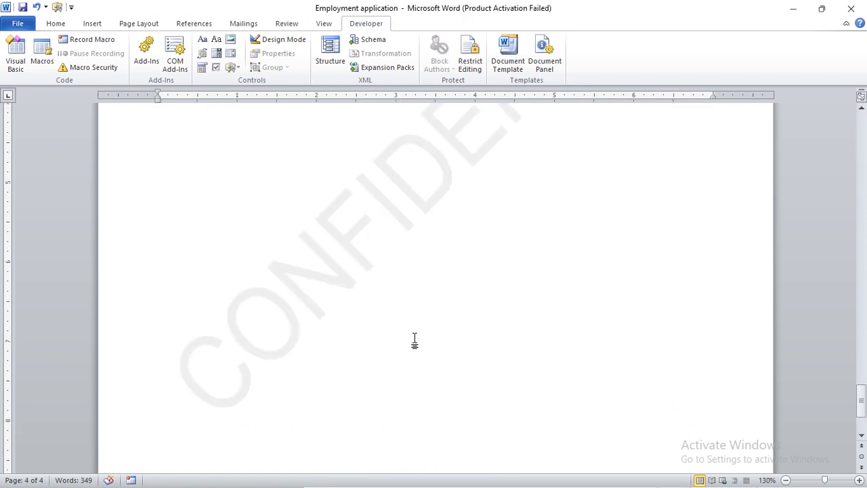
# - Select Hindi instead of English as the known language
pyautogui.scroll(2, 470, 356)
pyautogui.scroll(1, 472, 358)
pyautogui.scroll(2, 472, 358)
pyautogui.scroll(1, 472, 358)
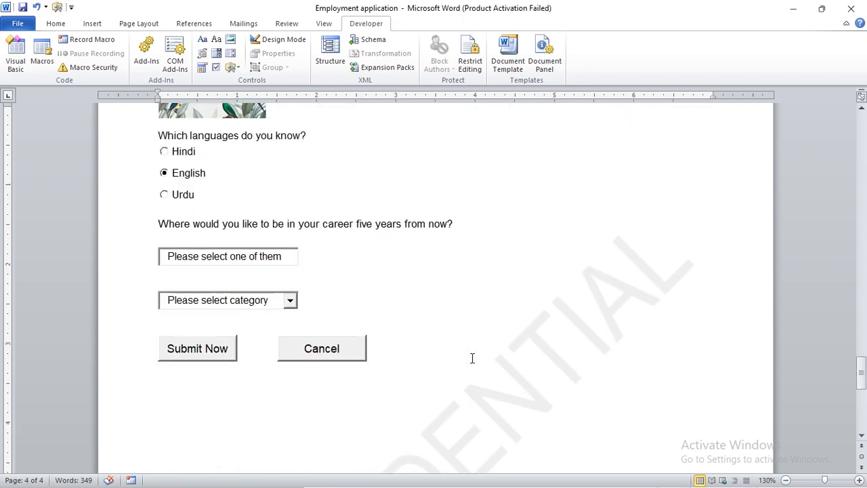
pyautogui.scroll(1, 472, 358)
pyautogui.scroll(1, 486, 359)
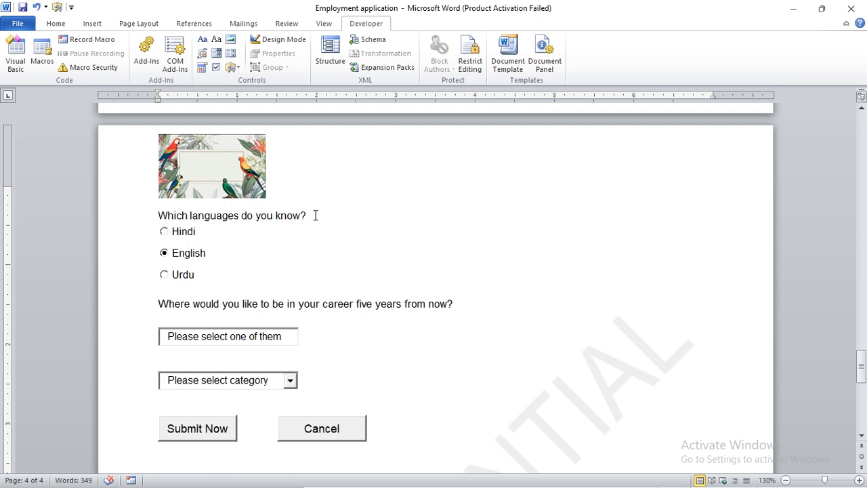
pyautogui.moveTo(316, 216); pyautogui.dragTo(237, 223)
pyautogui.click(181, 231)
pyautogui.hotkey('alt', 'n')
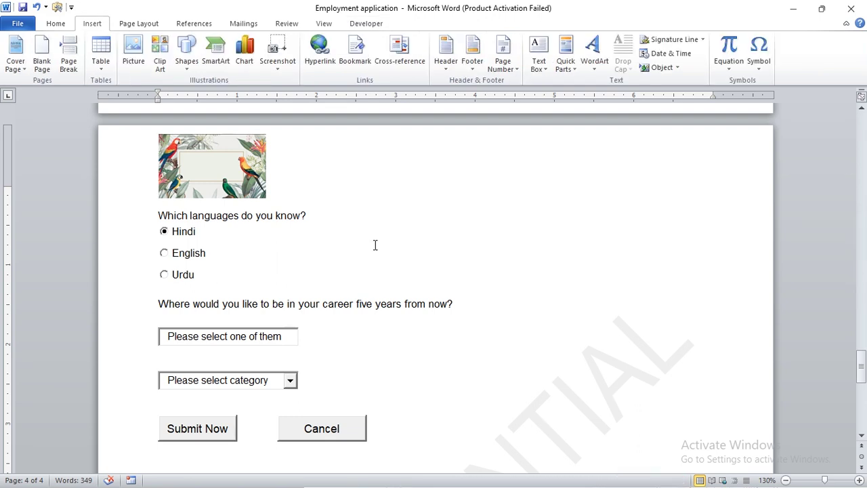
# - Reconfirm Hindi and place the cursor on the empty line below Submit Now and Cancel
pyautogui.click(213, 252)
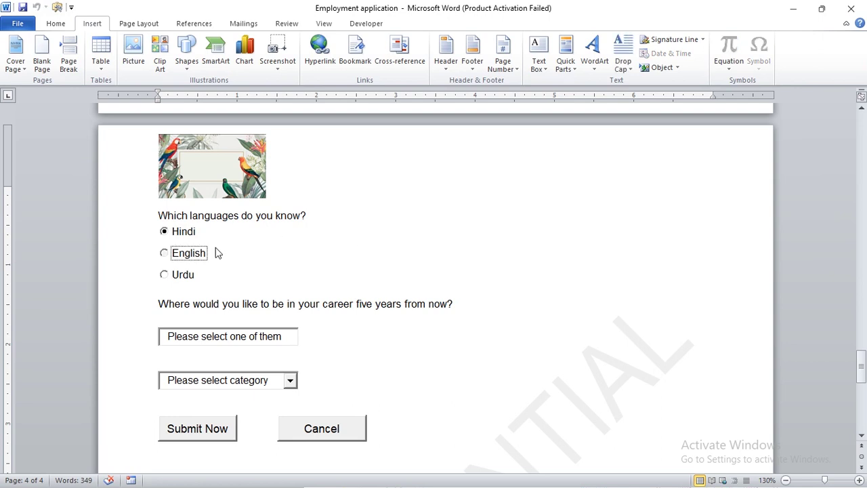
pyautogui.click(176, 236)
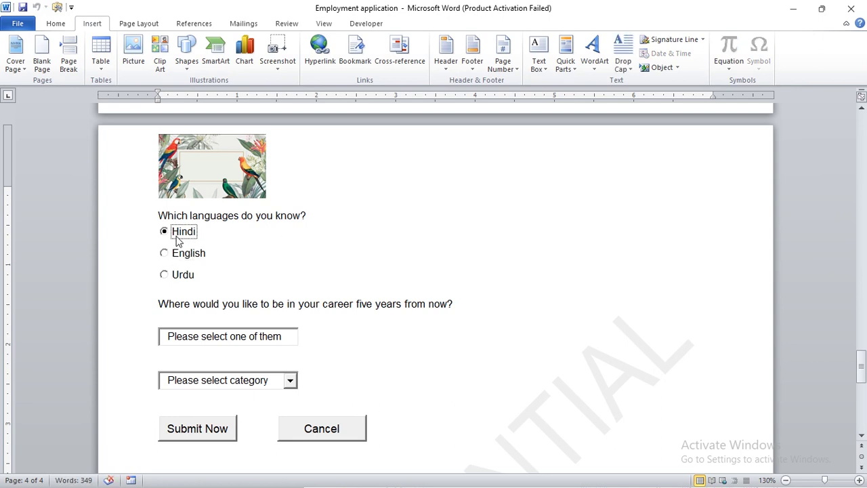
pyautogui.scroll(-5, 445, 263)
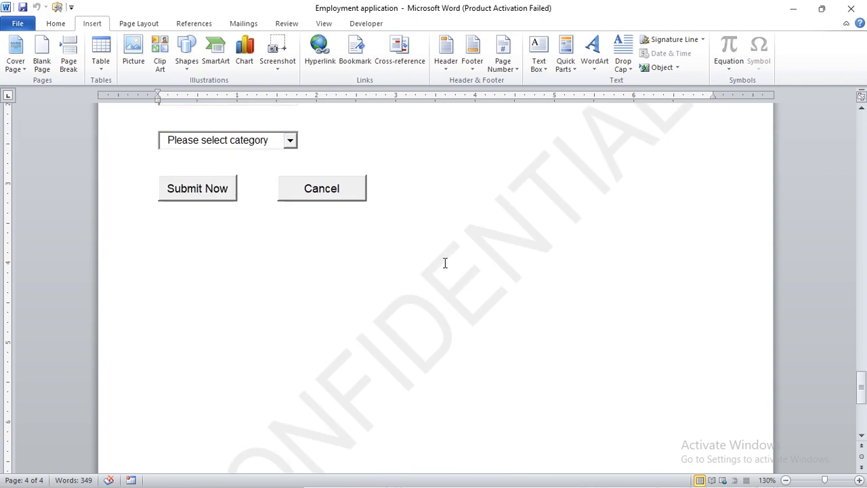
pyautogui.click(430, 231)
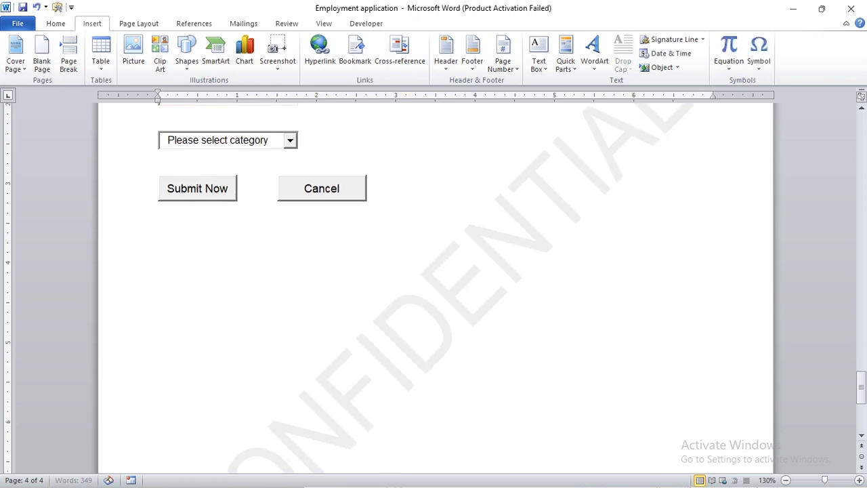
pyautogui.click(370, 25)
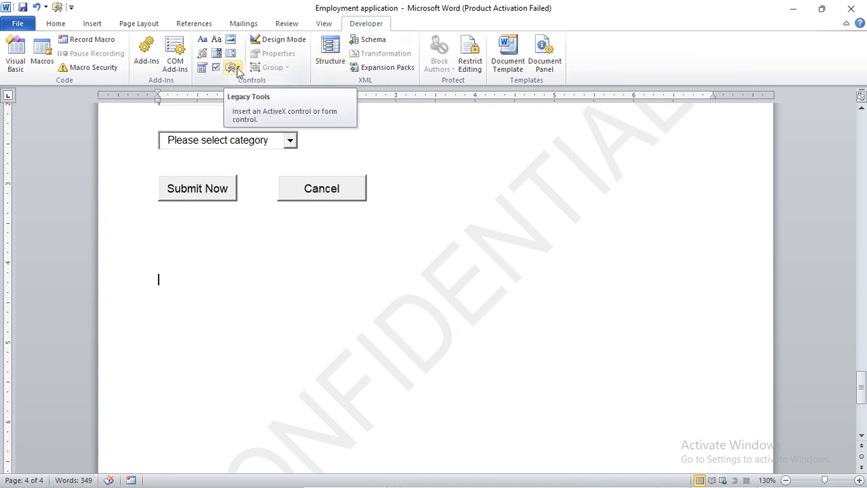
# - Insert an ActiveX Check Box from Legacy Tools below the buttons
pyautogui.click(234, 68)
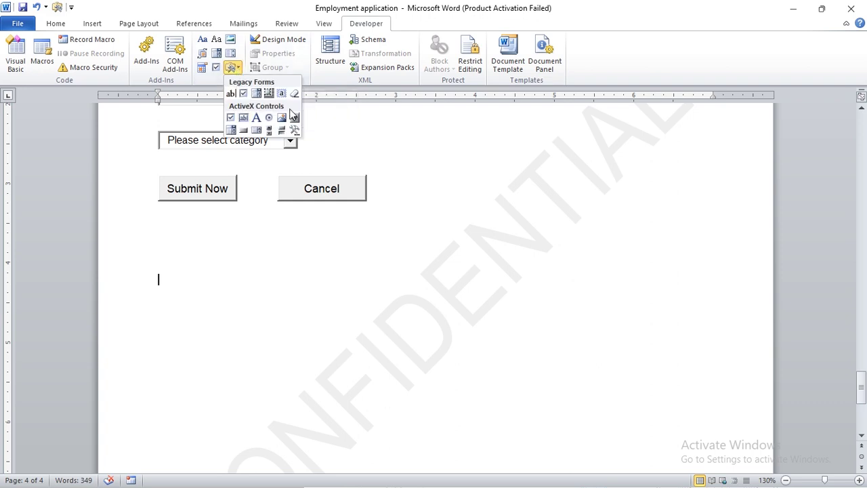
pyautogui.click(230, 118)
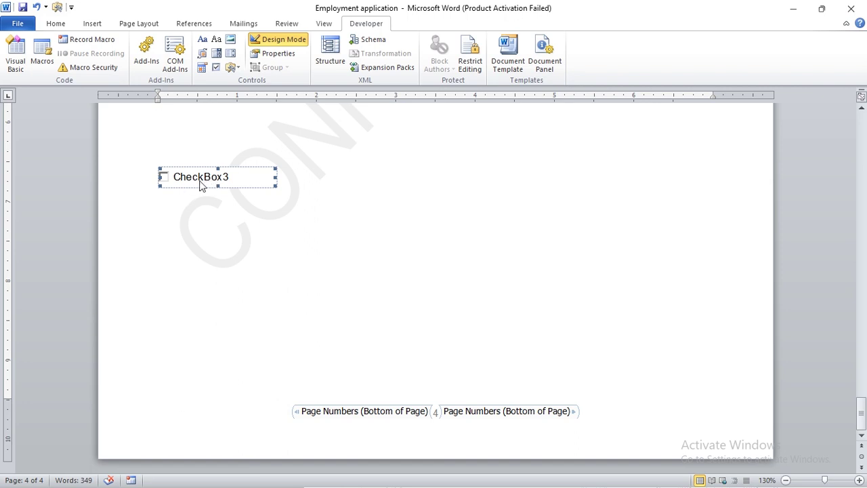
# - Rename CheckBox3's caption to Photoshop and paste Illustrator and After Effect check boxes below it
pyautogui.rightClick(200, 184)
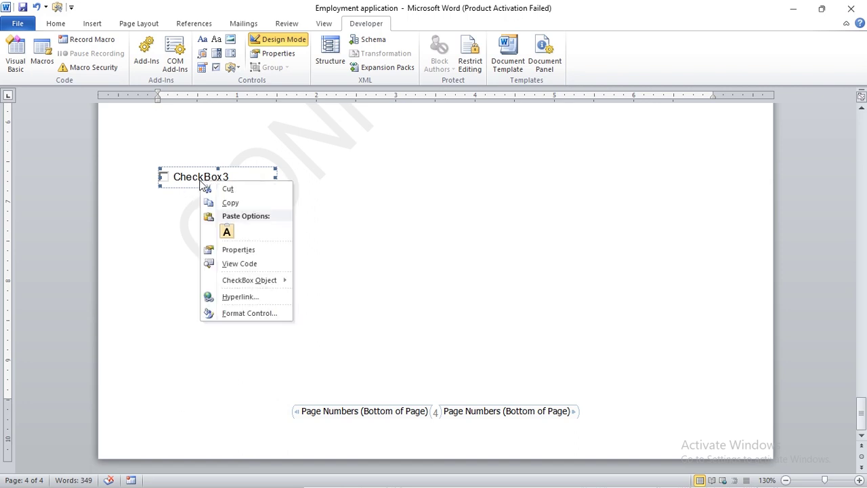
pyautogui.moveTo(263, 285)
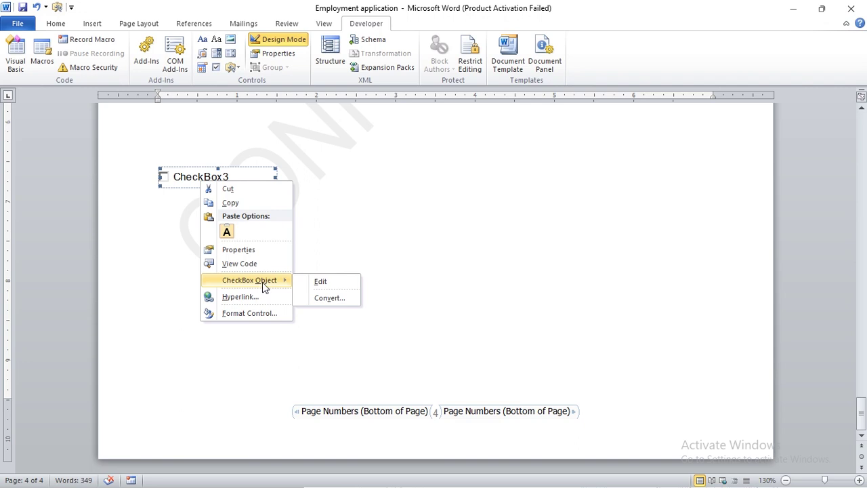
pyautogui.click(346, 287)
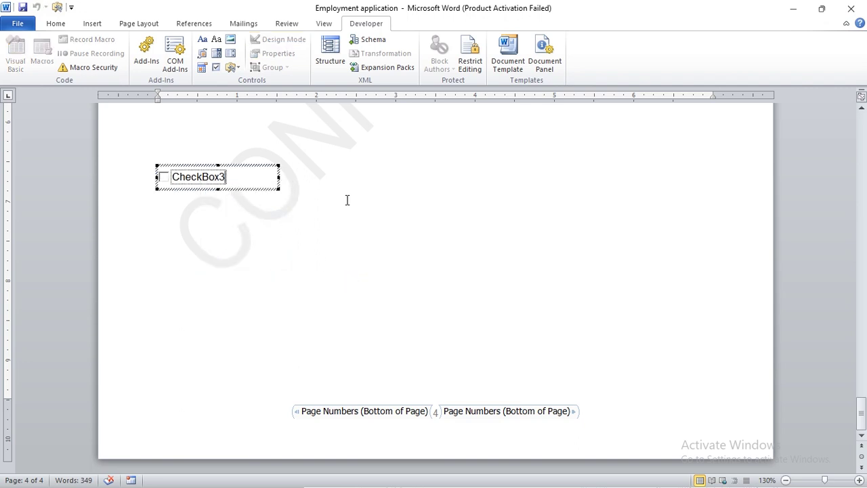
pyautogui.press('BackSpace')
pyautogui.press('BackSpace')
pyautogui.press('BackSpace')
pyautogui.press('BackSpace')
pyautogui.press('BackSpace')
pyautogui.press('BackSpace')
pyautogui.press('BackSpace')
pyautogui.press('BackSpace')
pyautogui.press('BackSpace')
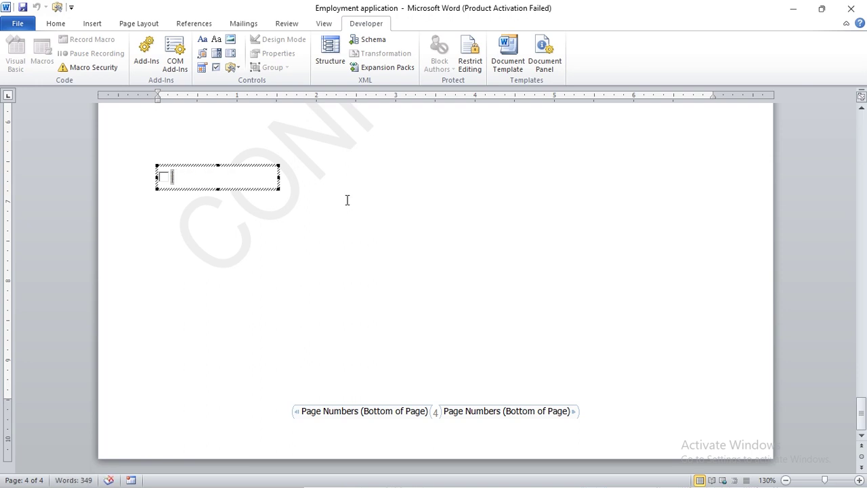
pyautogui.write('pHOT')
pyautogui.press('BackSpace')
pyautogui.press('BackSpace')
pyautogui.press('BackSpace')
pyautogui.press('BackSpace')
pyautogui.write('Photo')
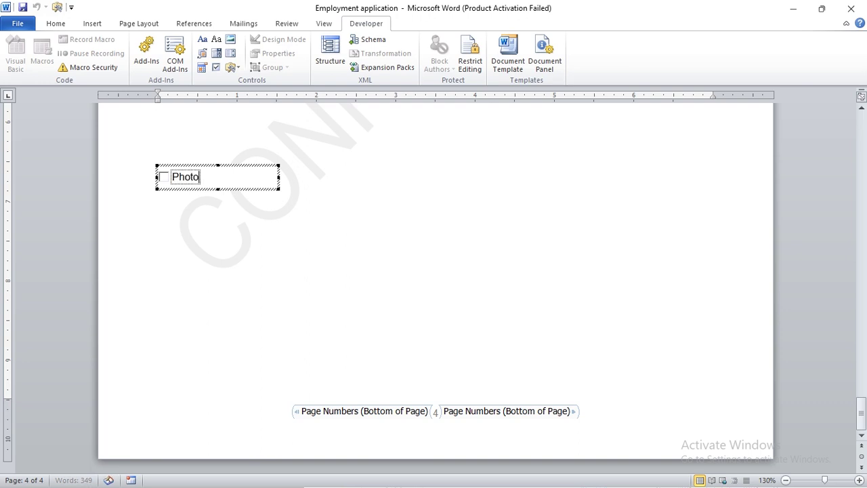
pyautogui.write('shop')
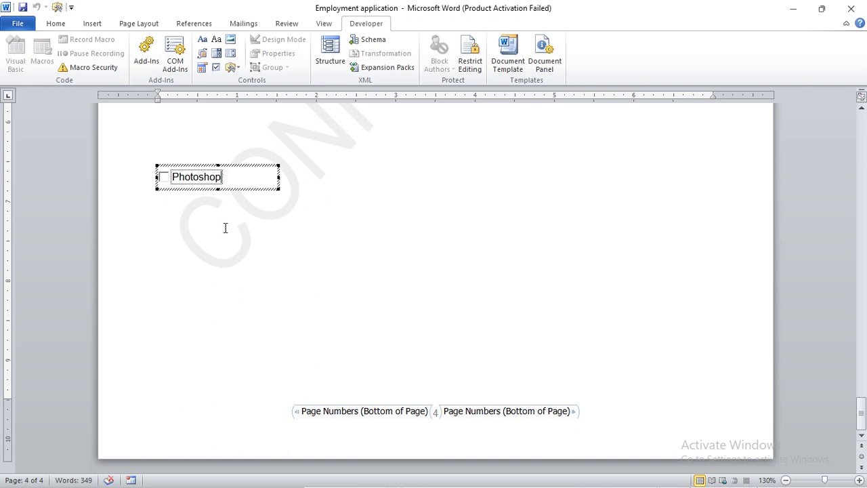
pyautogui.click(241, 214)
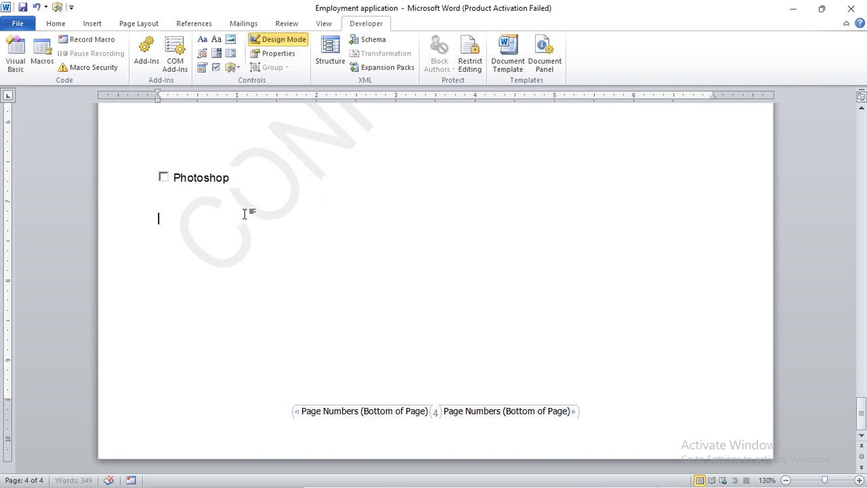
pyautogui.click(176, 194)
pyautogui.hotkey('ctrl', 'v')
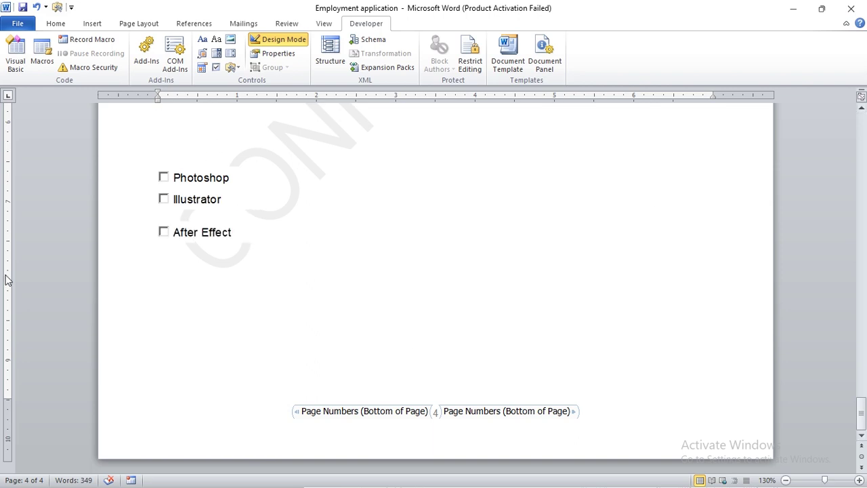
pyautogui.click(203, 201)
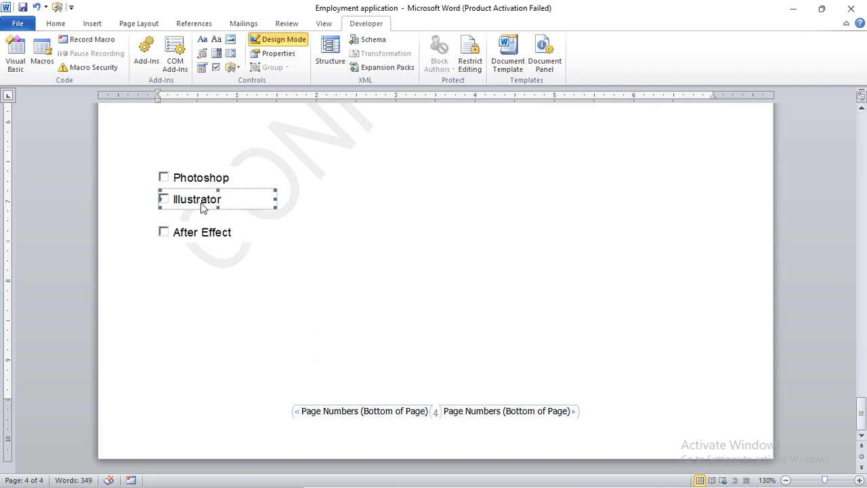
pyautogui.click(212, 183)
pyautogui.click(206, 206)
pyautogui.rightClick(212, 196)
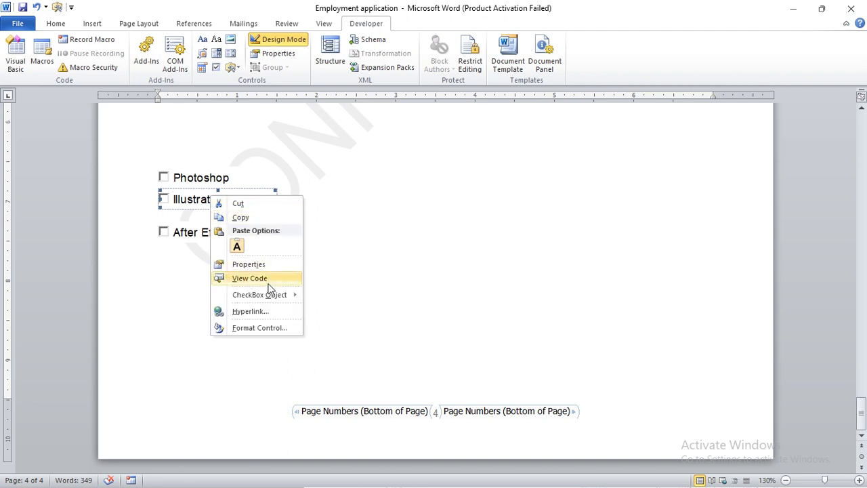
pyautogui.moveTo(298, 295)
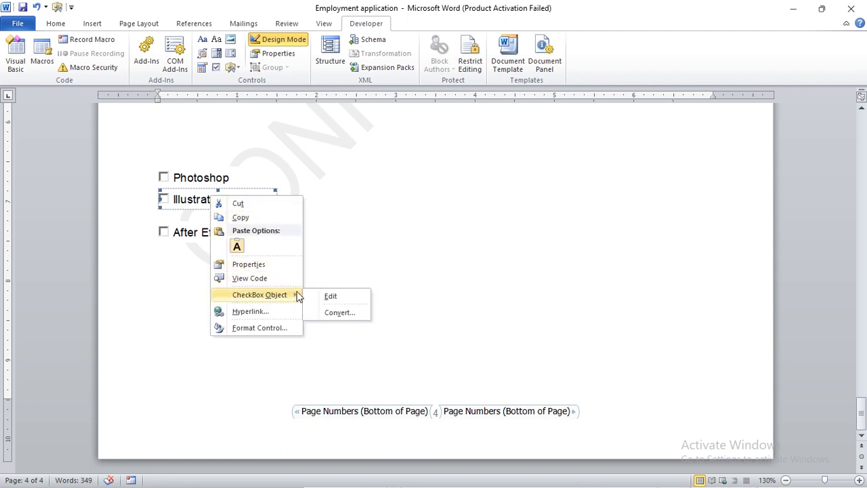
pyautogui.click(330, 296)
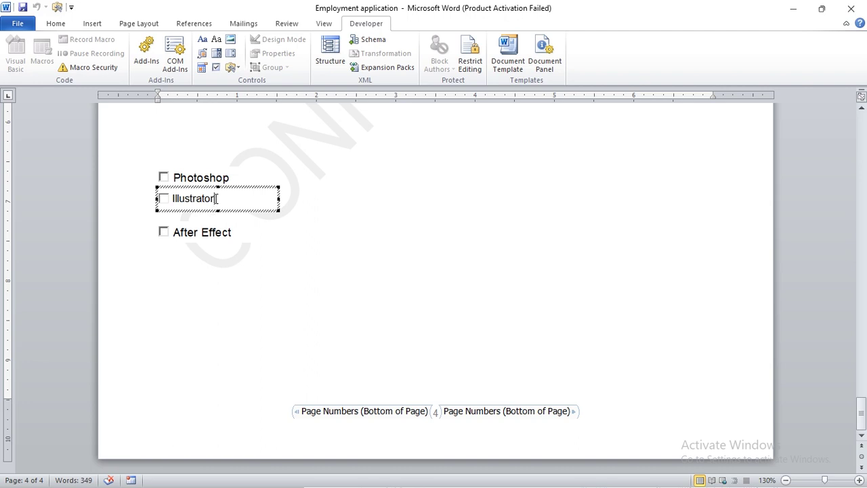
pyautogui.doubleClick(216, 197)
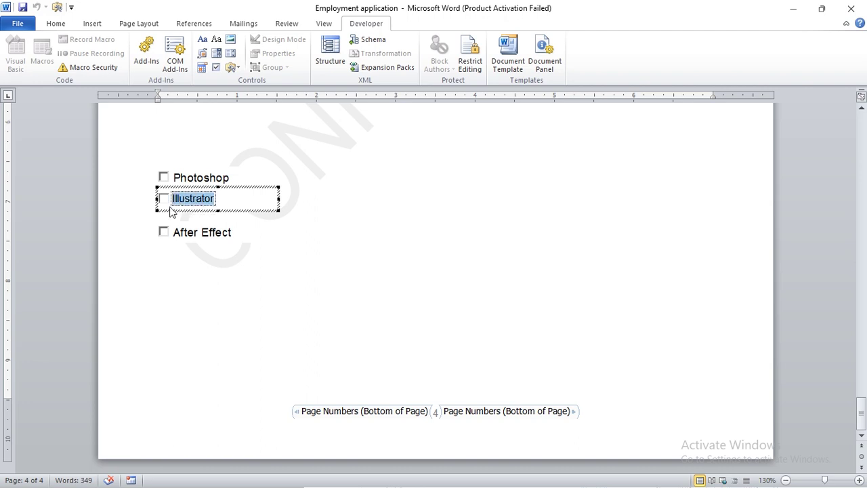
pyautogui.click(56, 24)
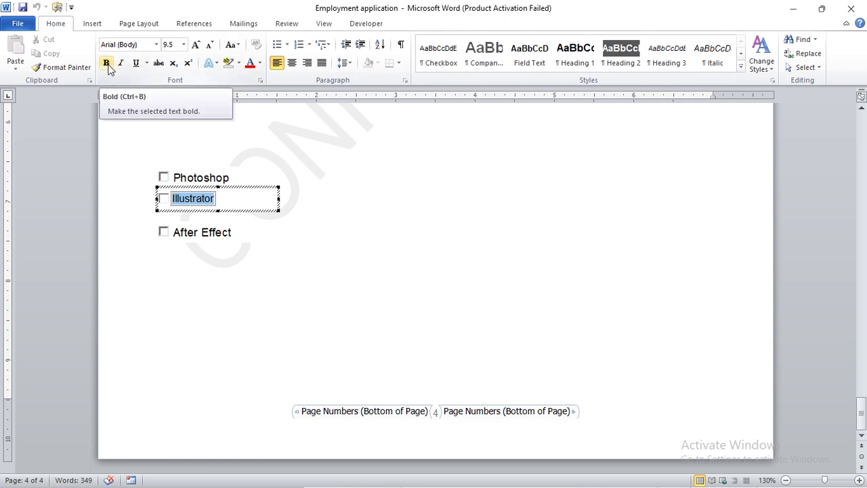
pyautogui.click(259, 63)
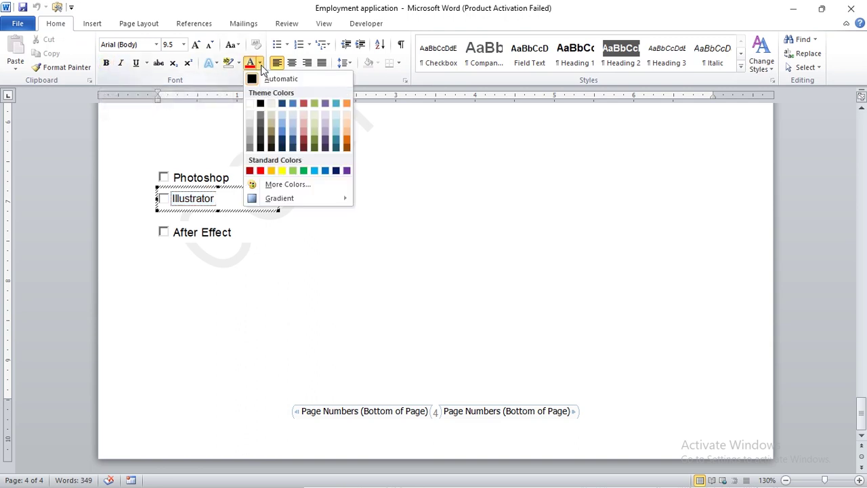
pyautogui.click(262, 170)
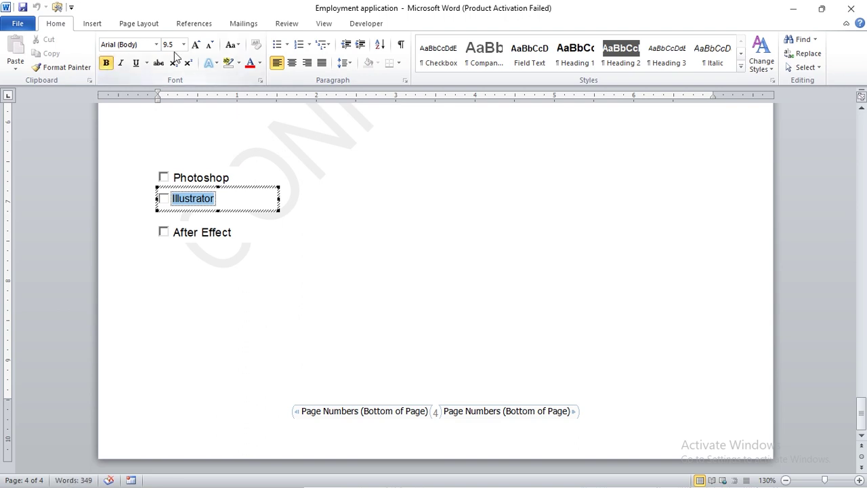
pyautogui.click(195, 45)
pyautogui.click(210, 45)
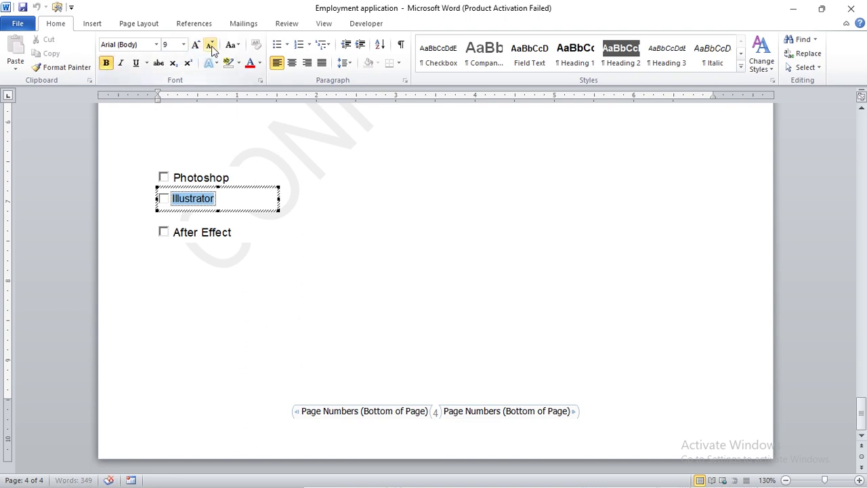
pyautogui.click(195, 45)
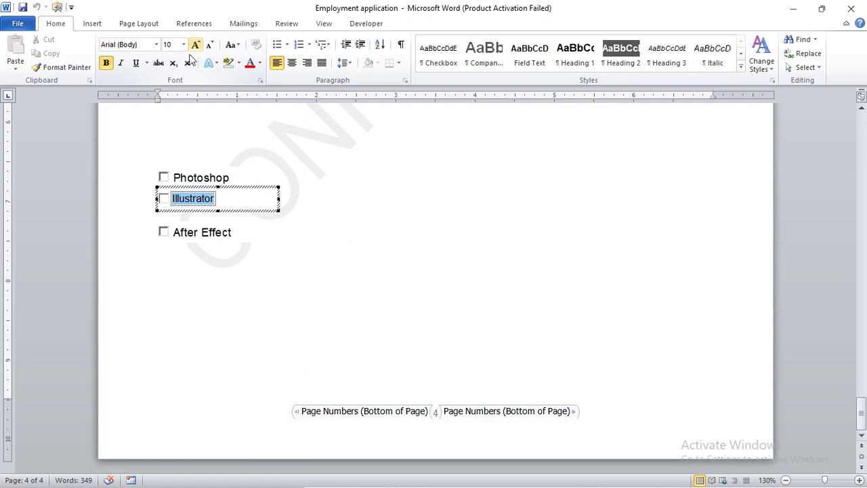
pyautogui.click(207, 249)
pyautogui.click(197, 203)
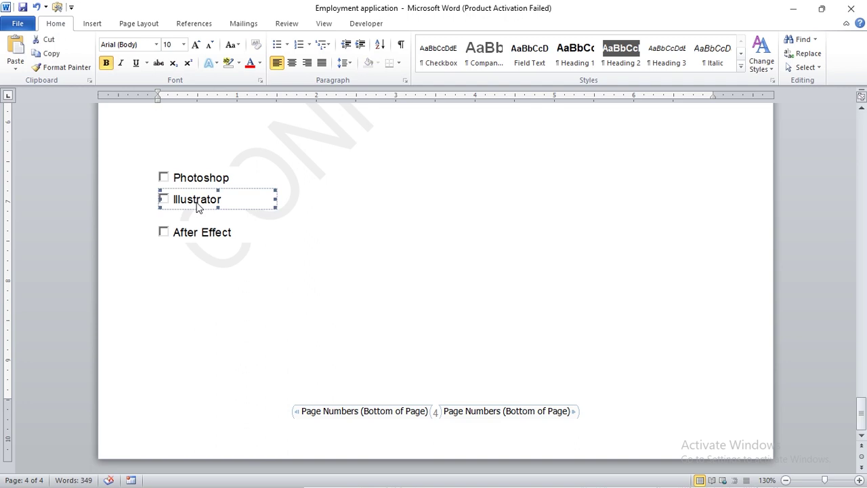
# - Give the Illustrator check box a red ForeColor and Arial Rounded MT Bold font
pyautogui.click(366, 24)
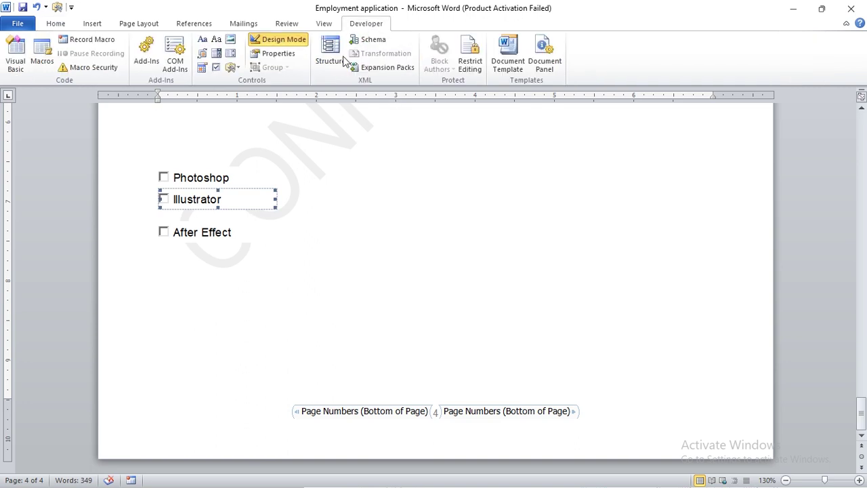
pyautogui.click(278, 54)
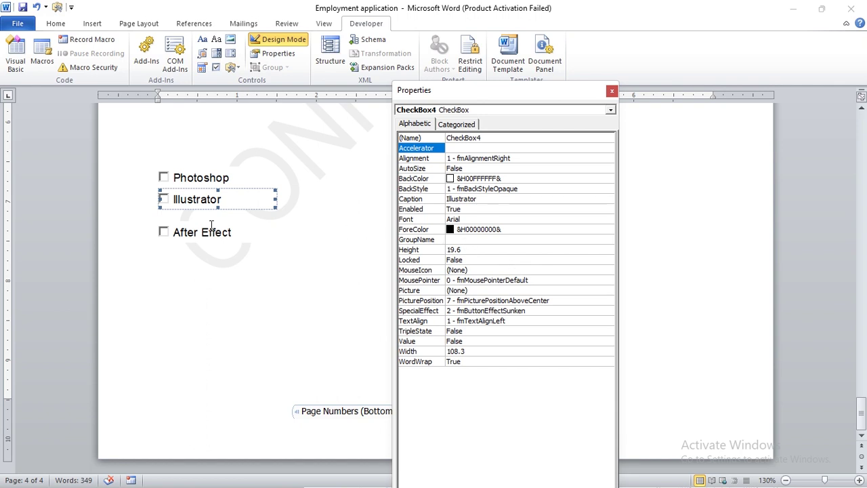
pyautogui.click(609, 230)
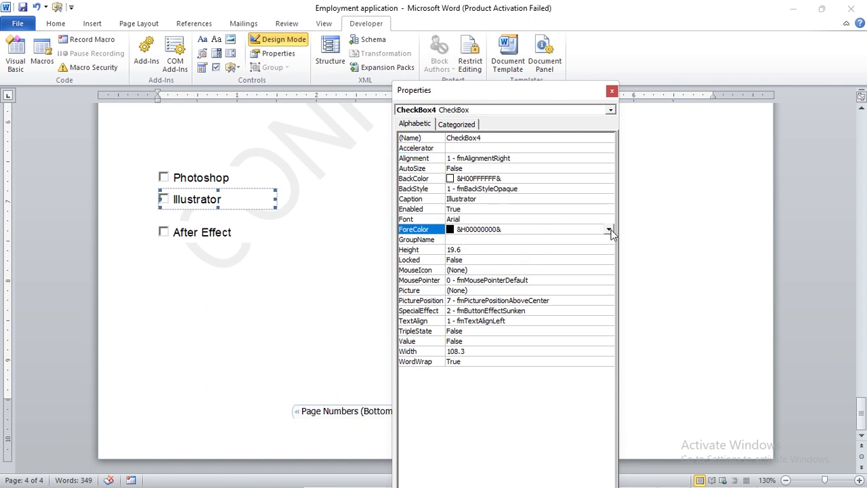
pyautogui.click(608, 229)
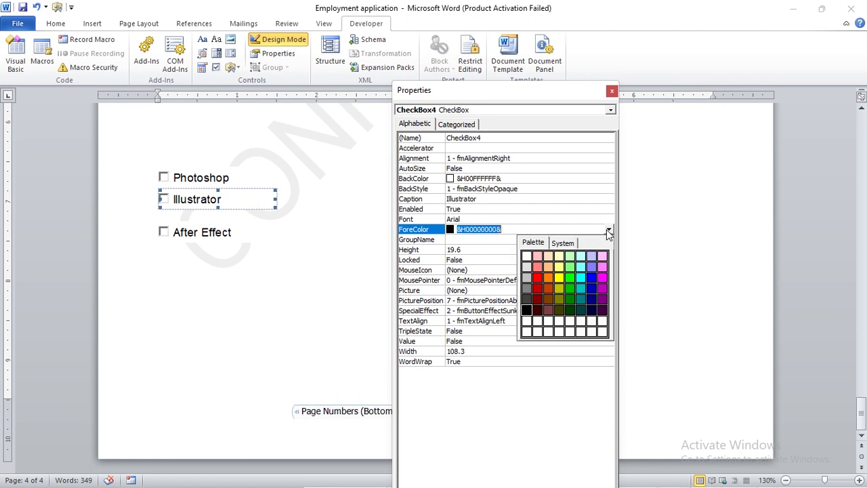
pyautogui.click(540, 277)
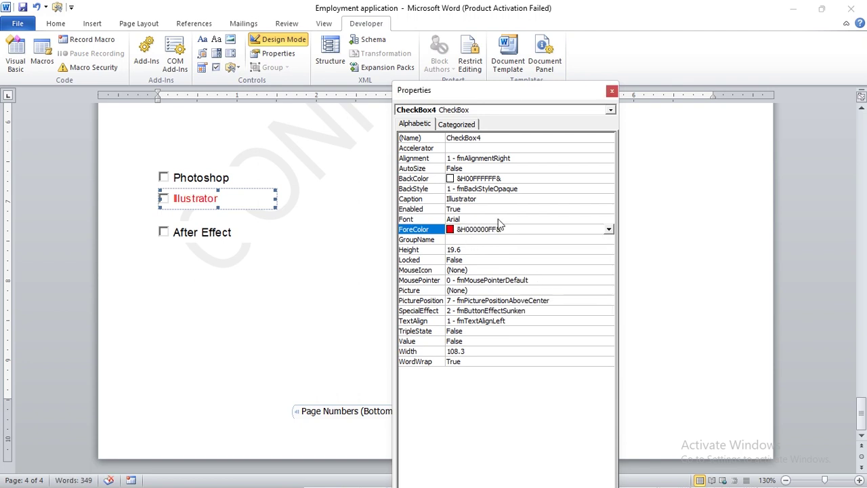
pyautogui.click(607, 219)
pyautogui.click(607, 219)
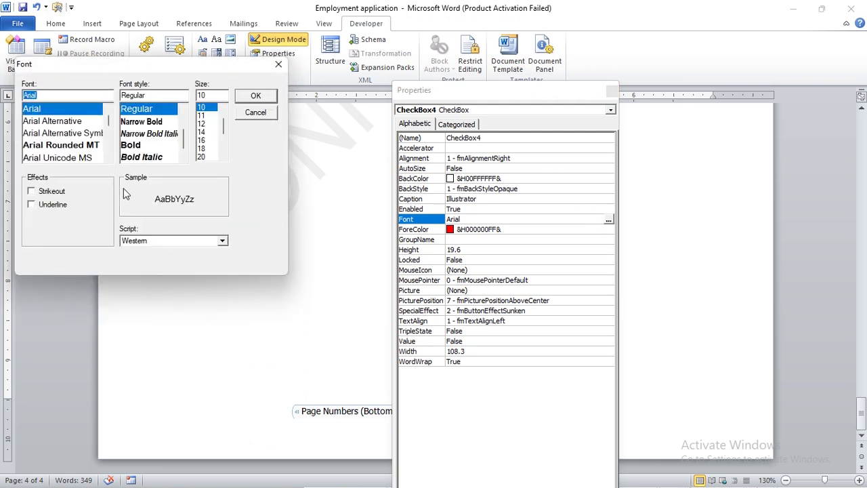
pyautogui.click(72, 149)
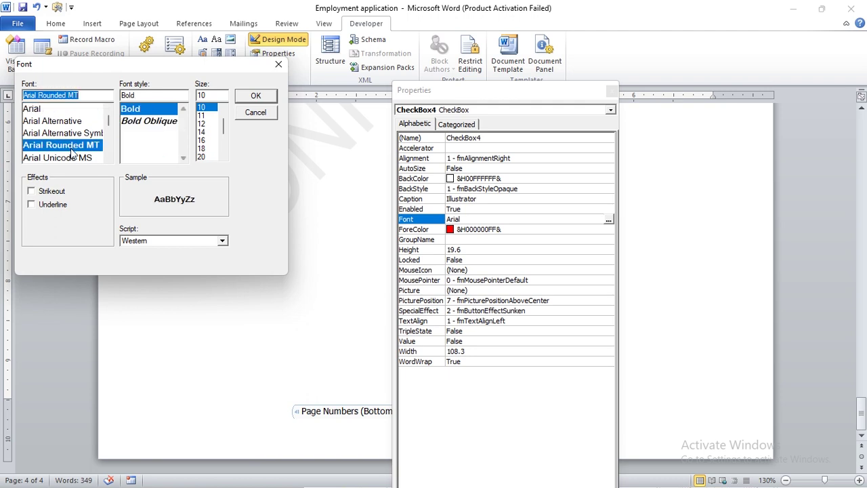
pyautogui.click(263, 97)
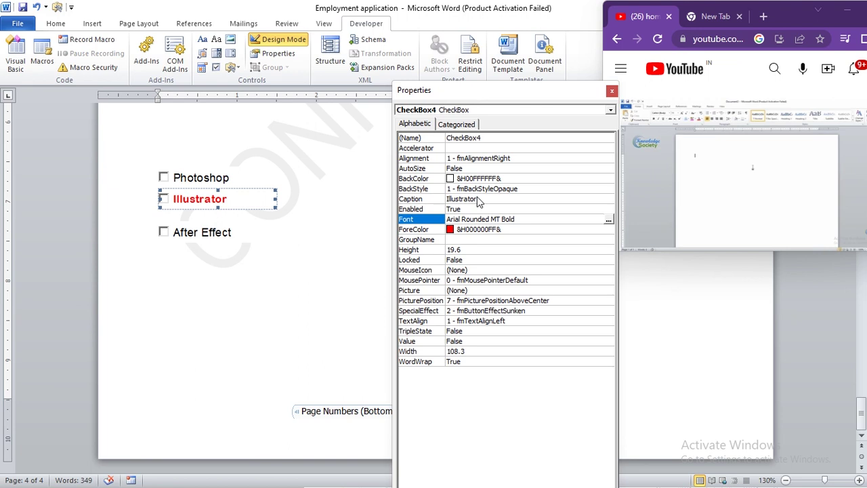
pyautogui.click(850, 9)
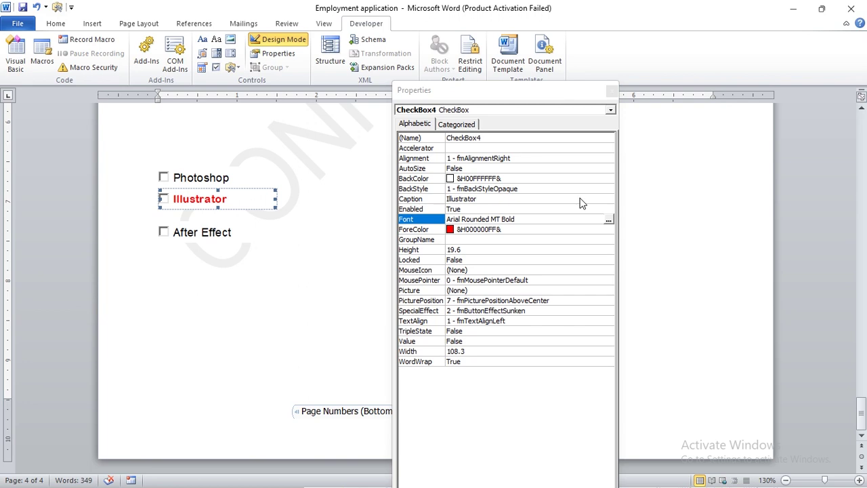
# - Close the Properties panel and turn Design Mode off
pyautogui.click(612, 91)
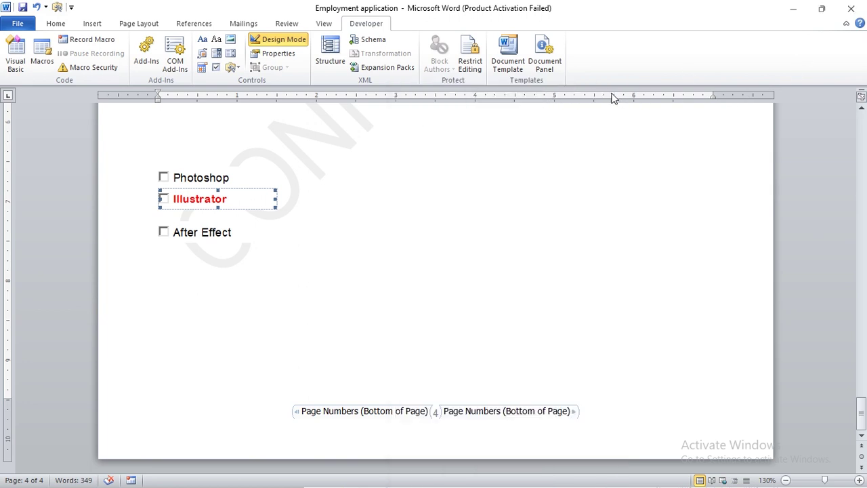
pyautogui.click(220, 260)
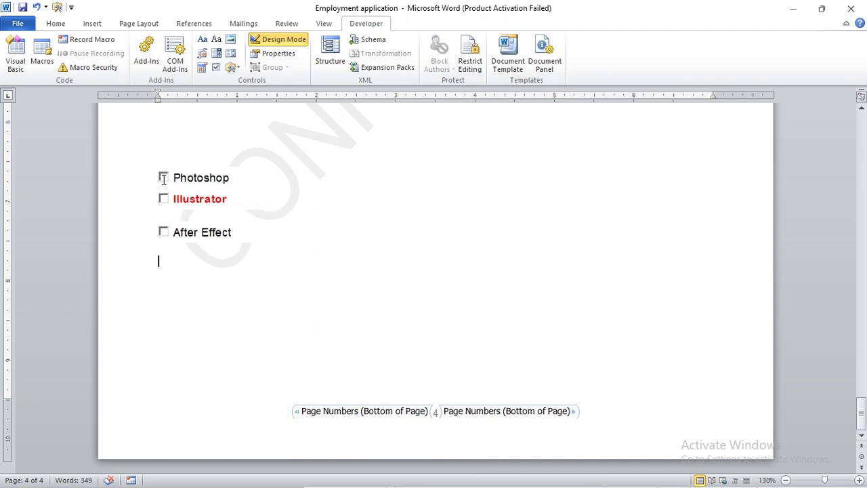
pyautogui.click(163, 180)
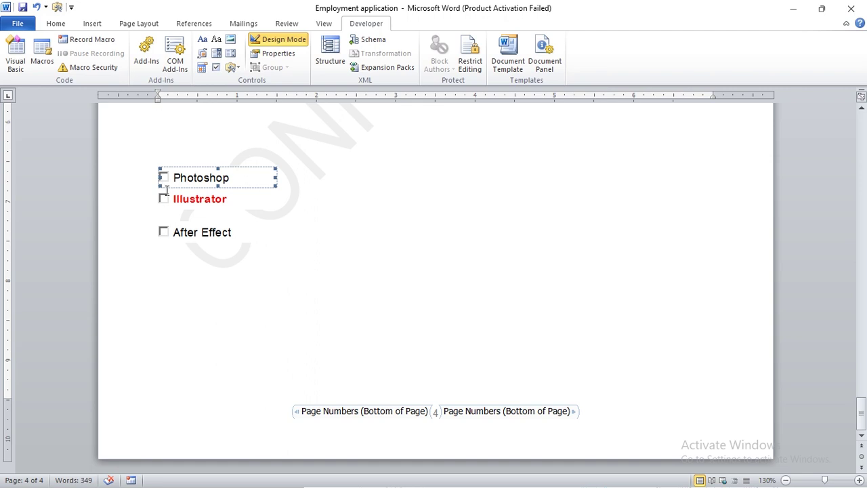
pyautogui.click(163, 199)
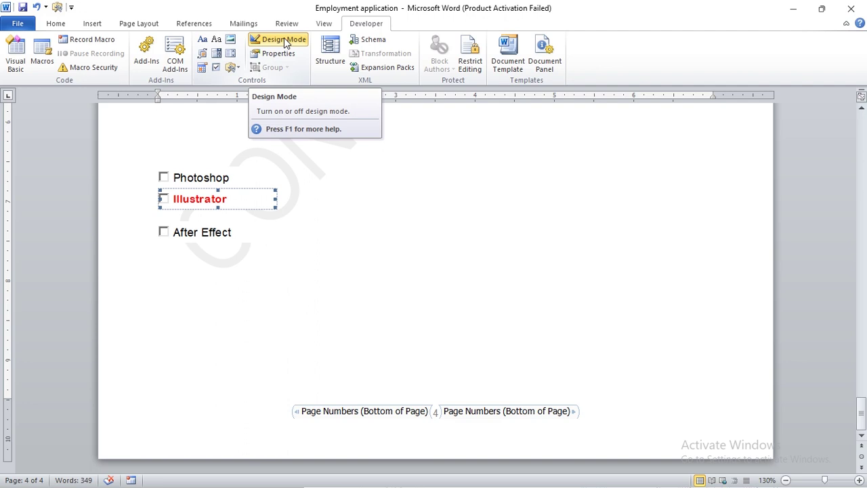
pyautogui.click(284, 40)
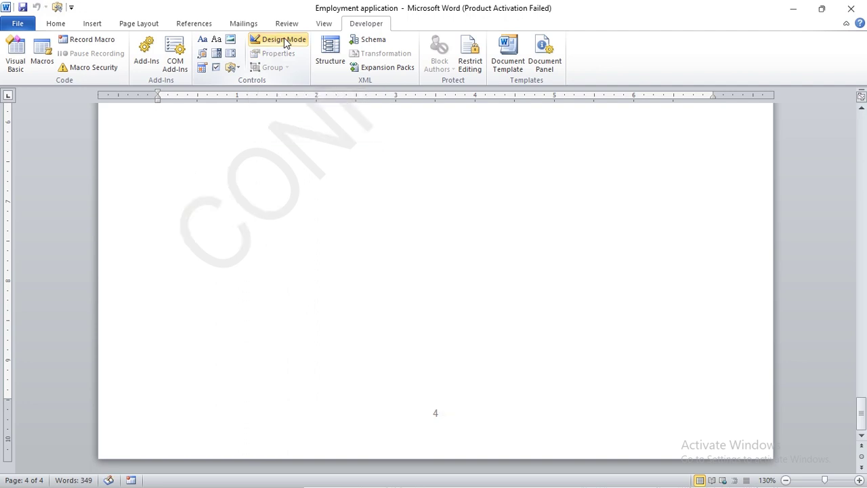
# - Test the Photoshop, Illustrator and After Effect check boxes, leaving only Photoshop ticked
pyautogui.scroll(3, 285, 112)
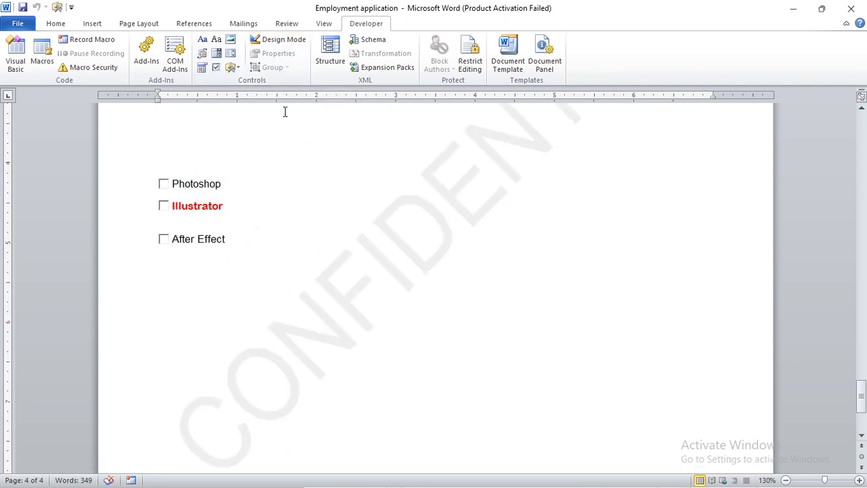
pyautogui.click(166, 187)
pyautogui.click(164, 208)
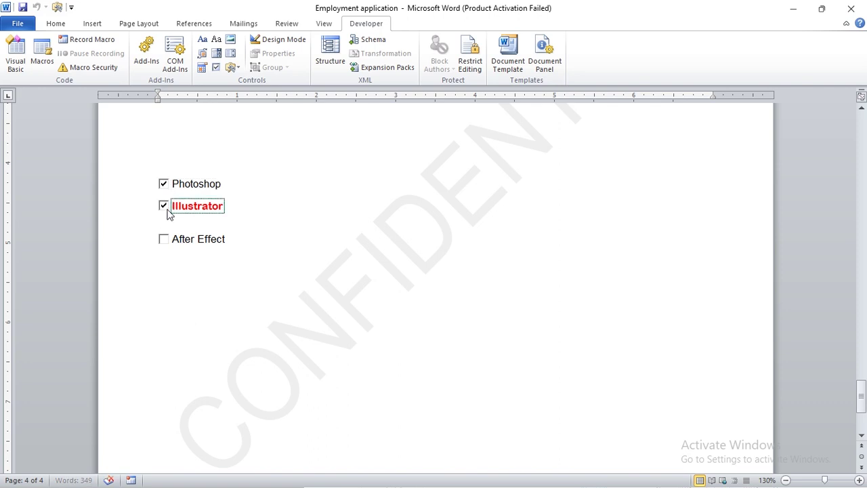
pyautogui.click(165, 242)
pyautogui.click(164, 242)
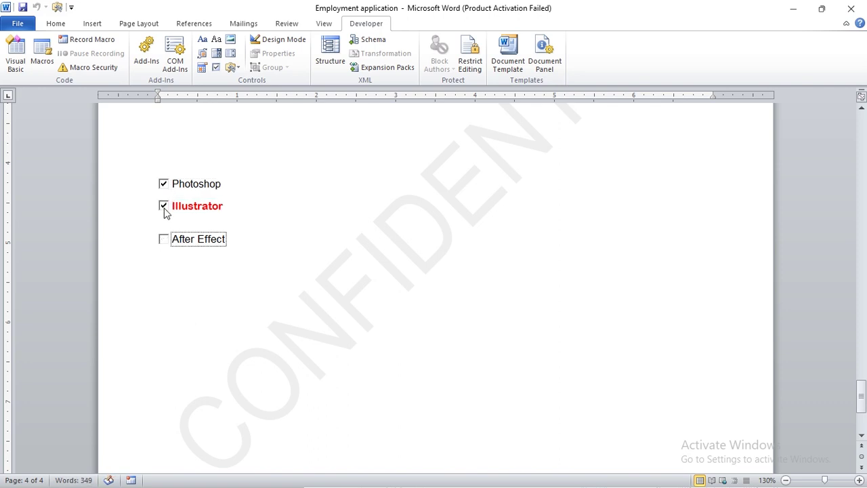
pyautogui.click(164, 208)
pyautogui.click(162, 189)
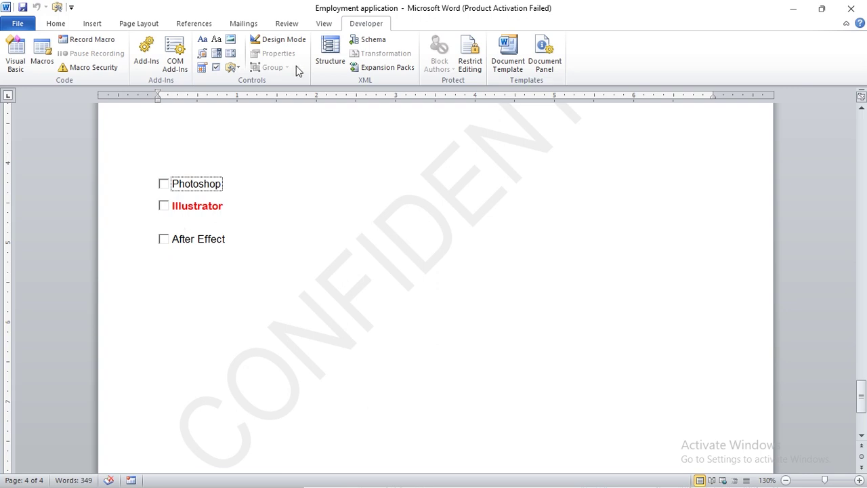
pyautogui.click(163, 241)
pyautogui.click(166, 207)
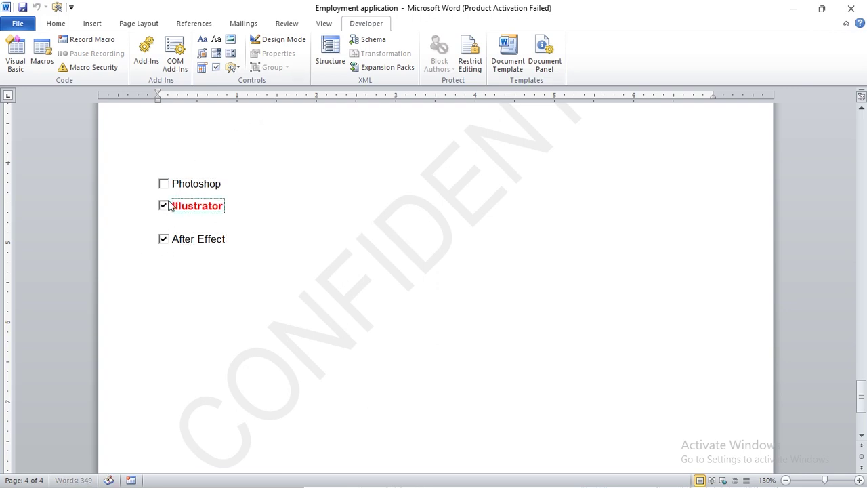
pyautogui.click(164, 184)
pyautogui.click(165, 240)
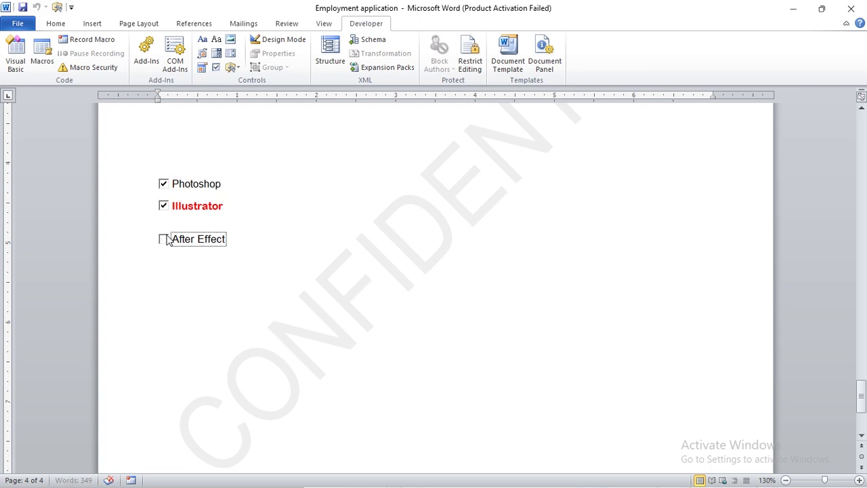
pyautogui.click(169, 206)
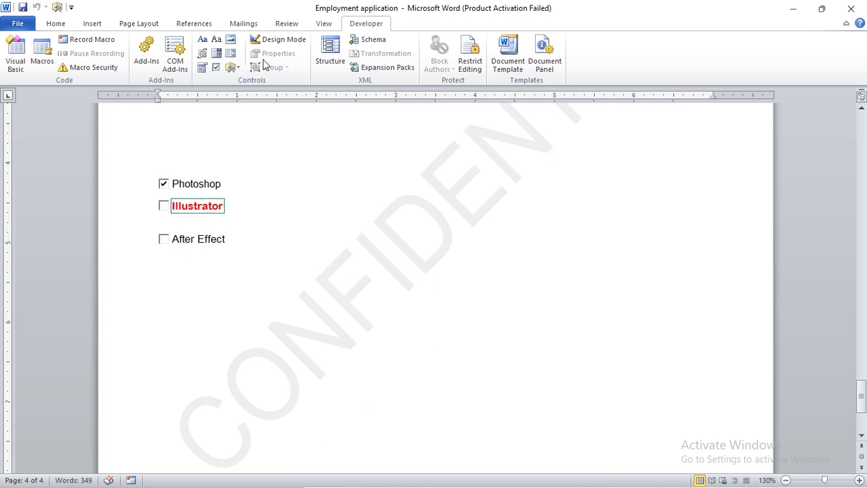
pyautogui.click(169, 270)
pyautogui.click(236, 68)
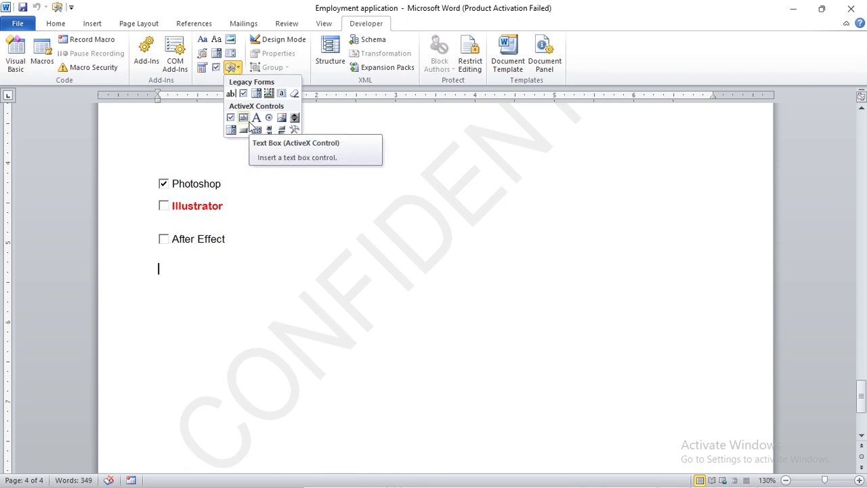
# - Insert a text box control below the After Effect check box
pyautogui.click(249, 124)
pyautogui.scroll(3, 244, 195)
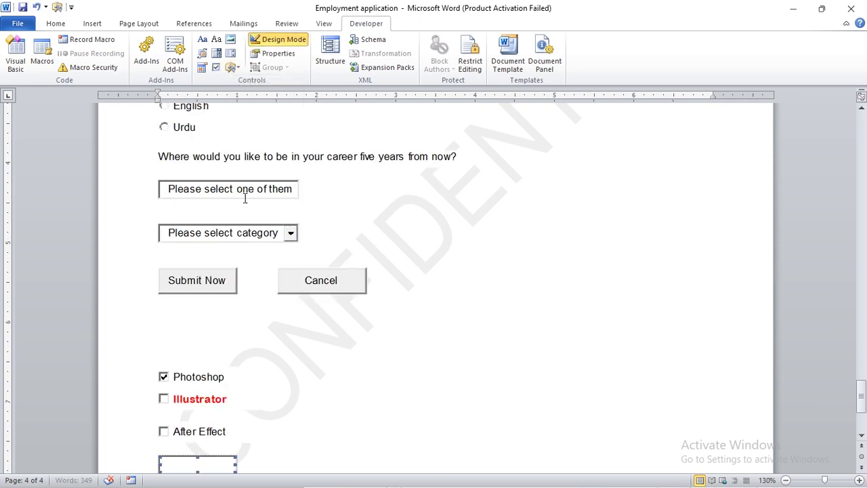
pyautogui.scroll(3, 246, 313)
pyautogui.scroll(-3, 247, 313)
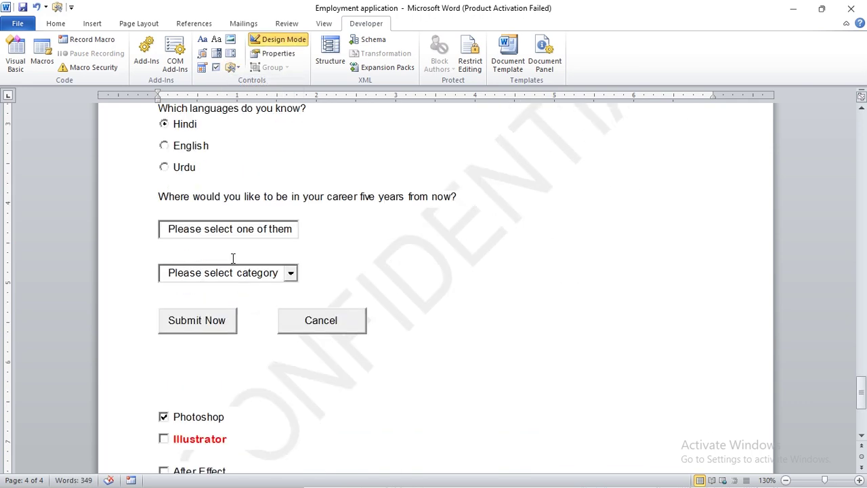
pyautogui.scroll(-3, 312, 242)
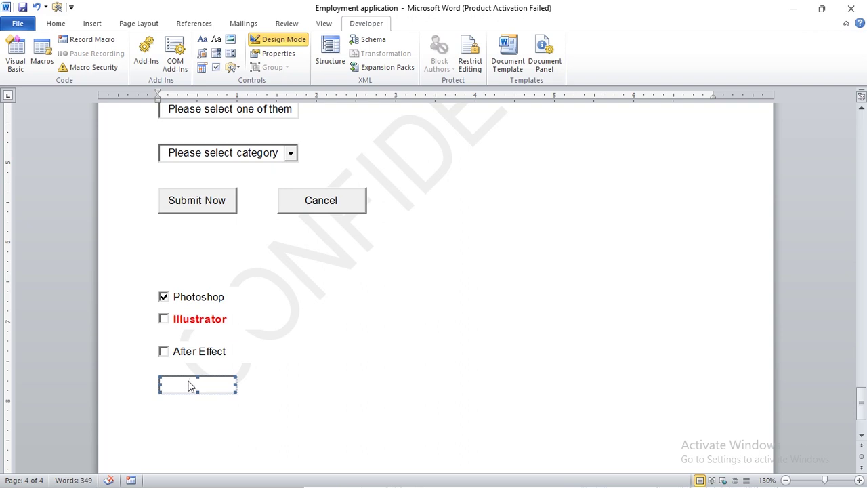
# - Make the text box read 'what is your name?' and widen it to fit
pyautogui.rightClick(192, 386)
pyautogui.moveTo(267, 344)
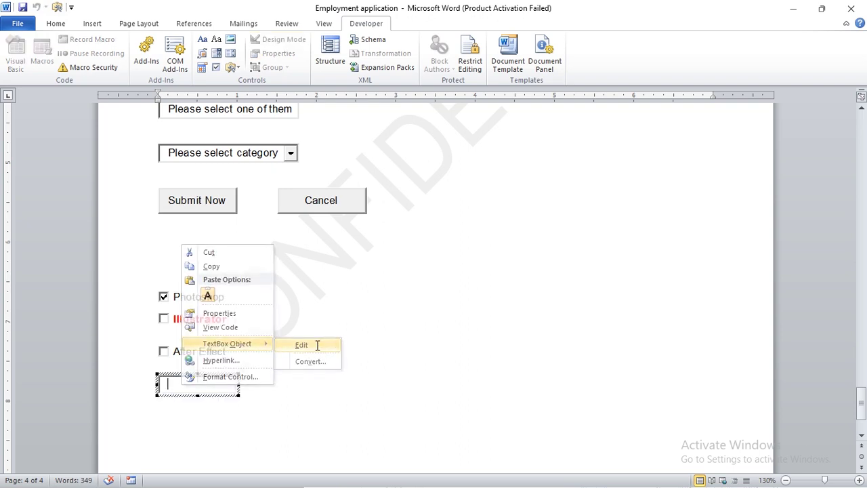
pyautogui.click(300, 345)
pyautogui.write('wh')
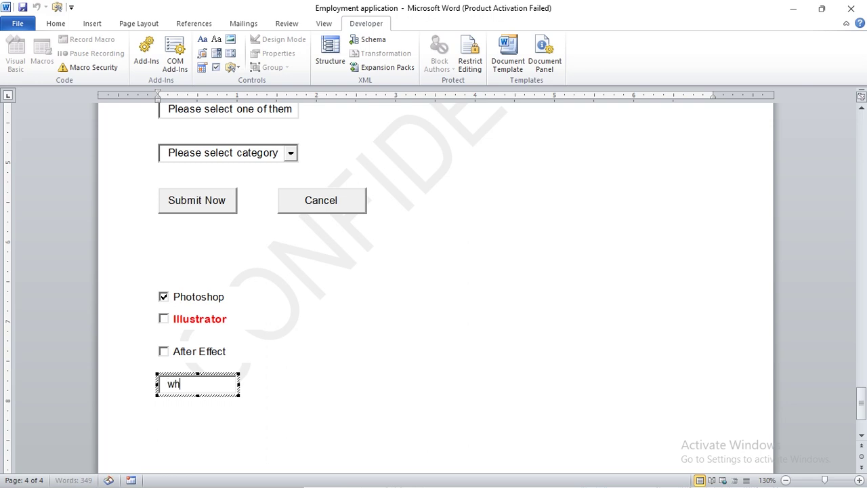
pyautogui.write('at is yo')
pyautogui.write('ur an')
pyautogui.press('BackSpace')
pyautogui.press('BackSpace')
pyautogui.write('name')
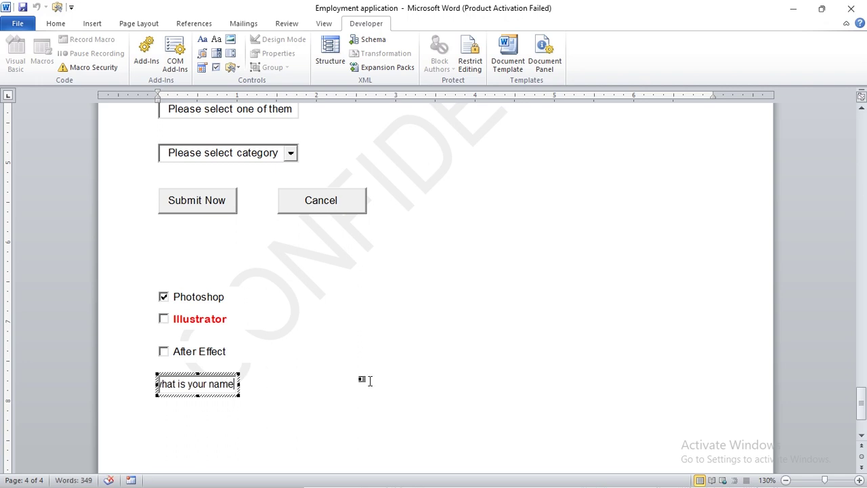
pyautogui.write('?')
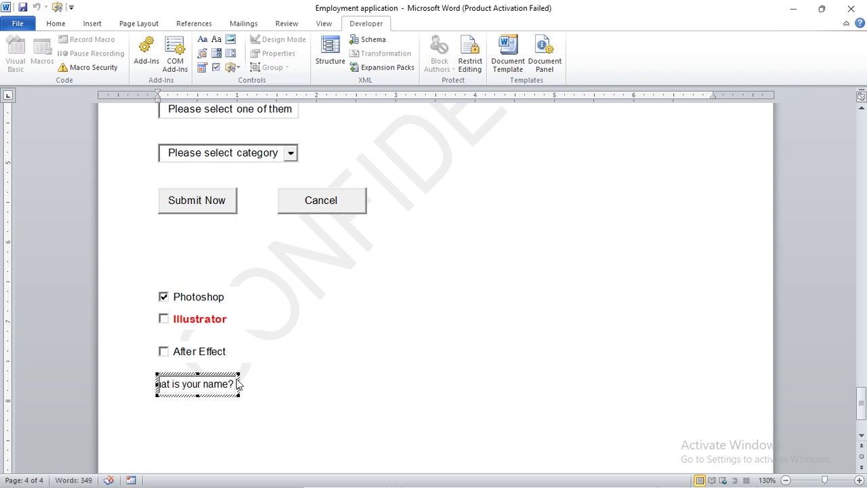
pyautogui.click(271, 408)
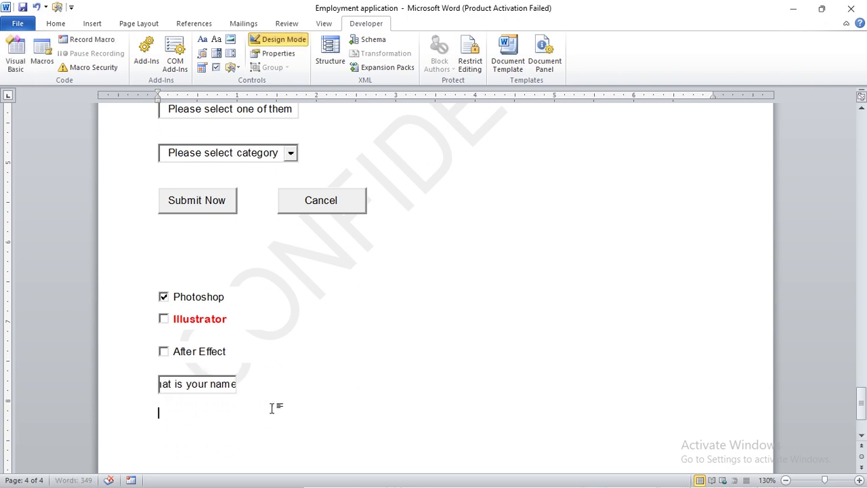
pyautogui.click(227, 386)
pyautogui.moveTo(237, 385); pyautogui.dragTo(277, 386)
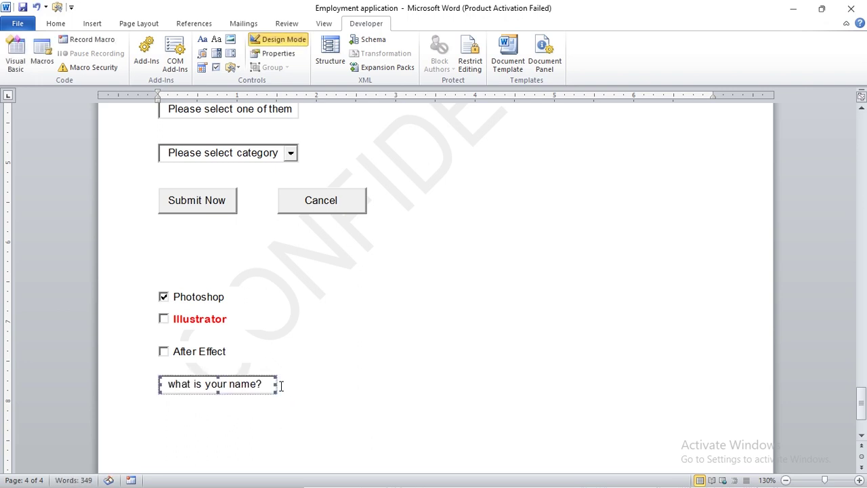
pyautogui.click(298, 403)
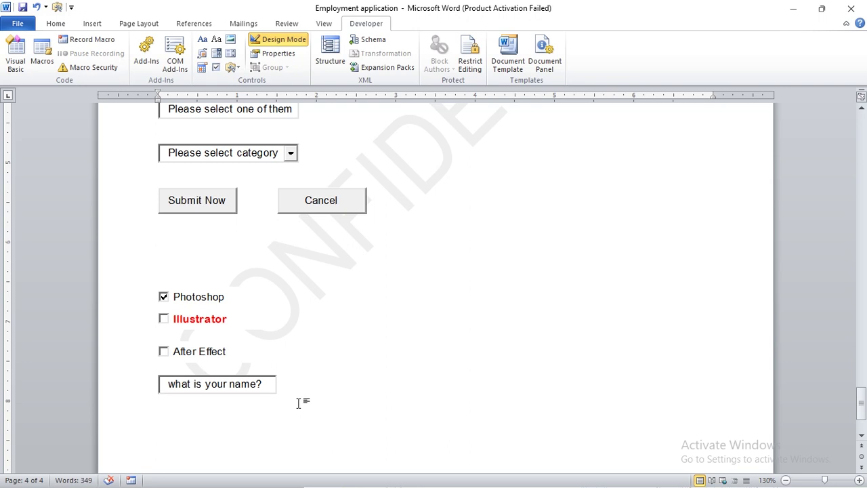
pyautogui.click(235, 69)
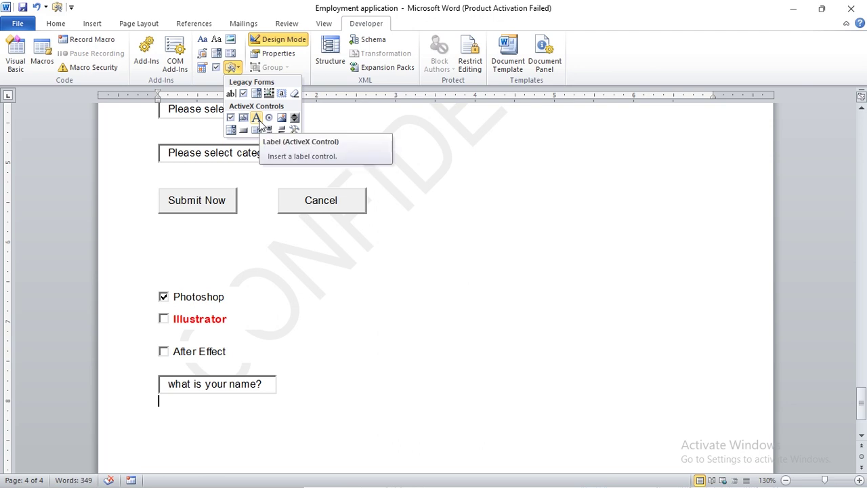
# - Insert an ActiveX label below the name text box
pyautogui.scroll(-3, 261, 124)
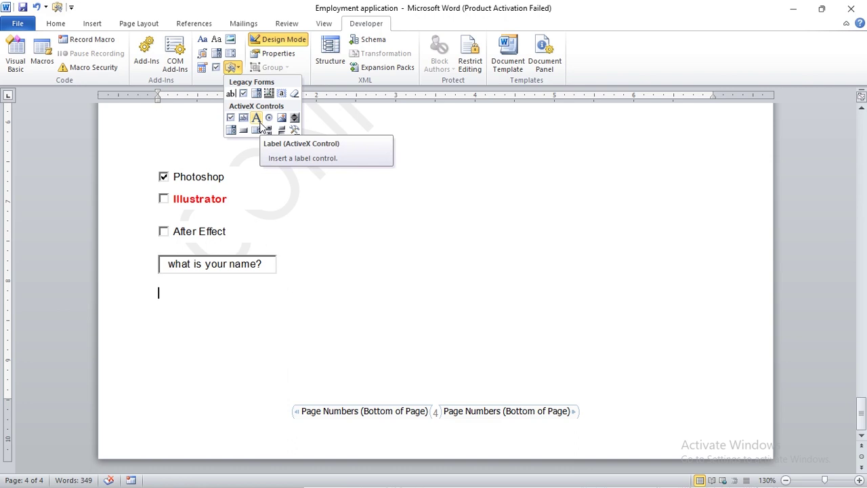
pyautogui.click(260, 122)
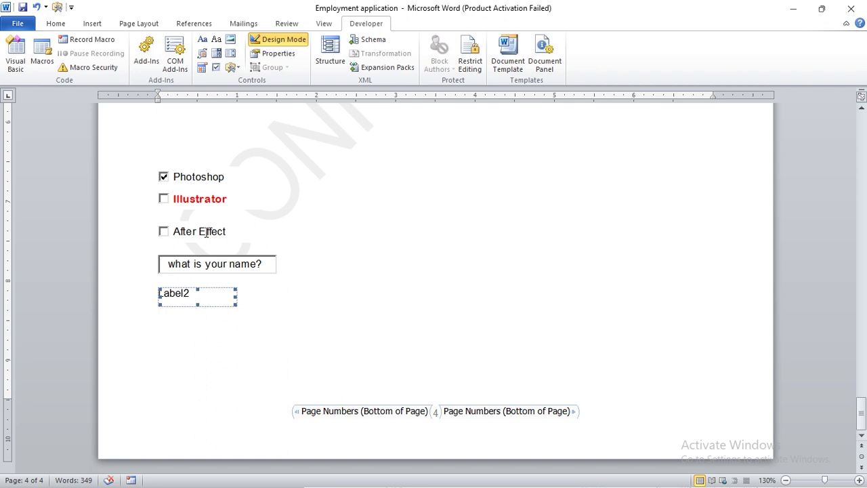
pyautogui.scroll(4, 219, 226)
pyautogui.scroll(5, 218, 224)
pyautogui.scroll(-5, 218, 224)
pyautogui.scroll(-2, 218, 226)
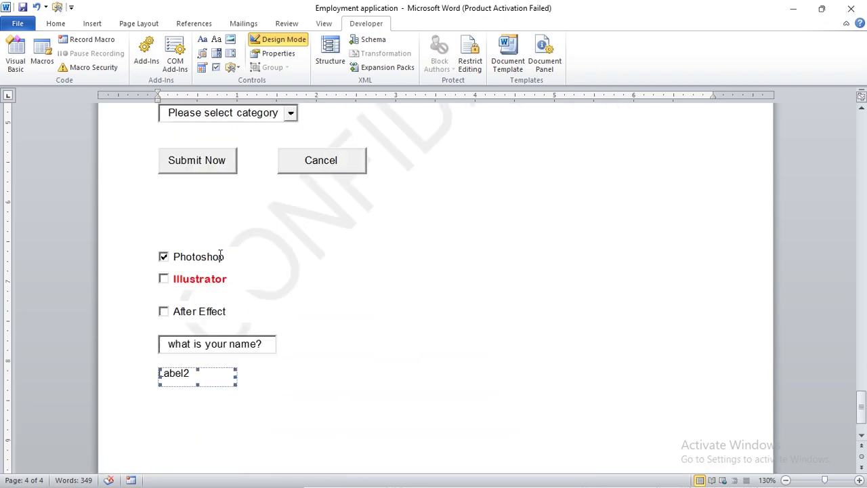
pyautogui.scroll(5, 220, 251)
pyautogui.click(187, 238)
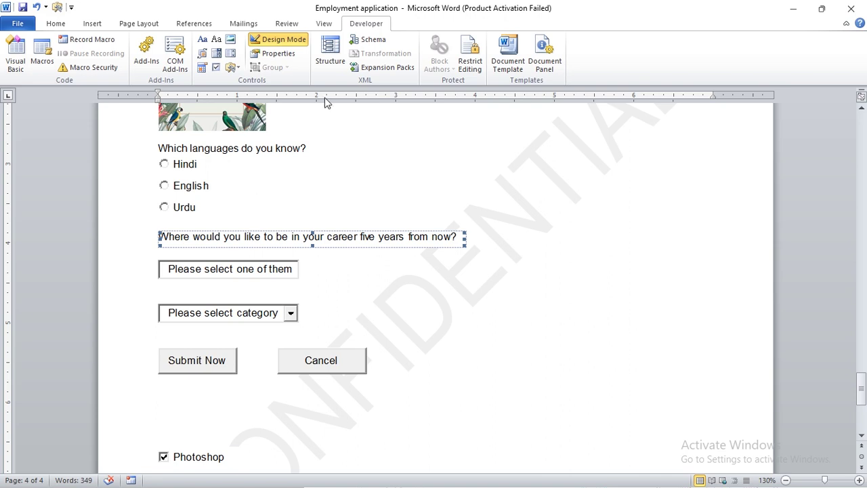
pyautogui.scroll(-1, 307, 234)
pyautogui.scroll(-6, 306, 234)
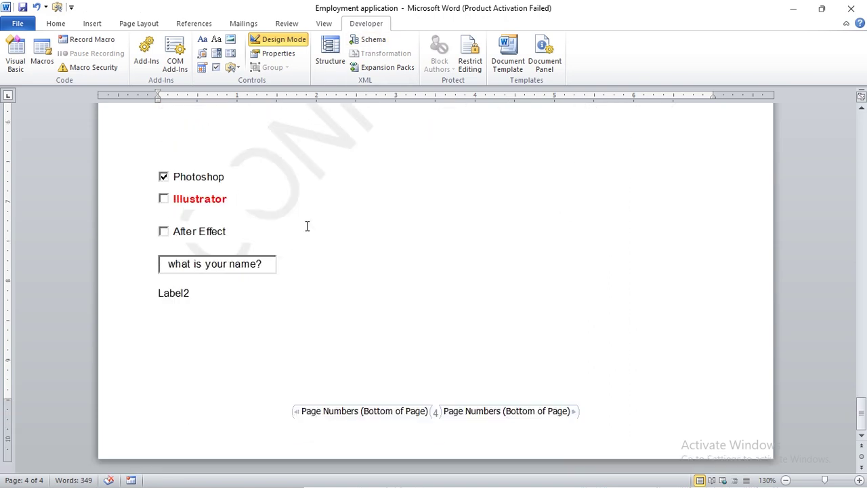
# - Change the label text from Label2 to 'What is current Salary?'
pyautogui.click(182, 301)
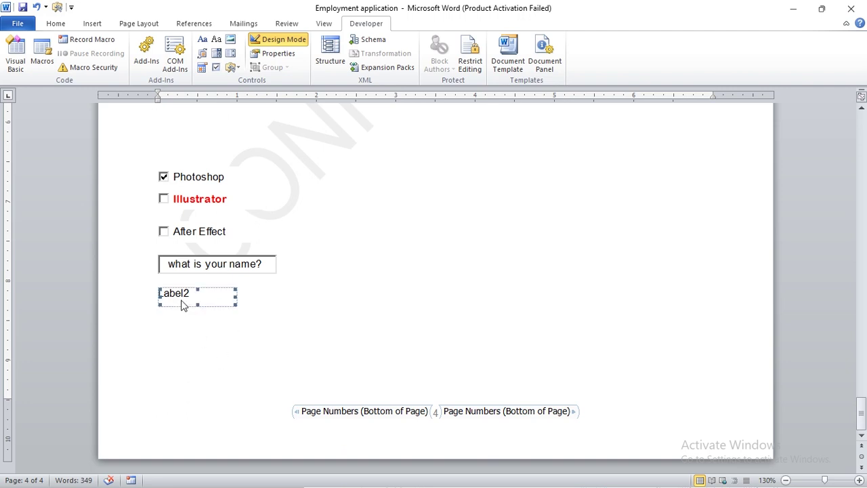
pyautogui.rightClick(181, 300)
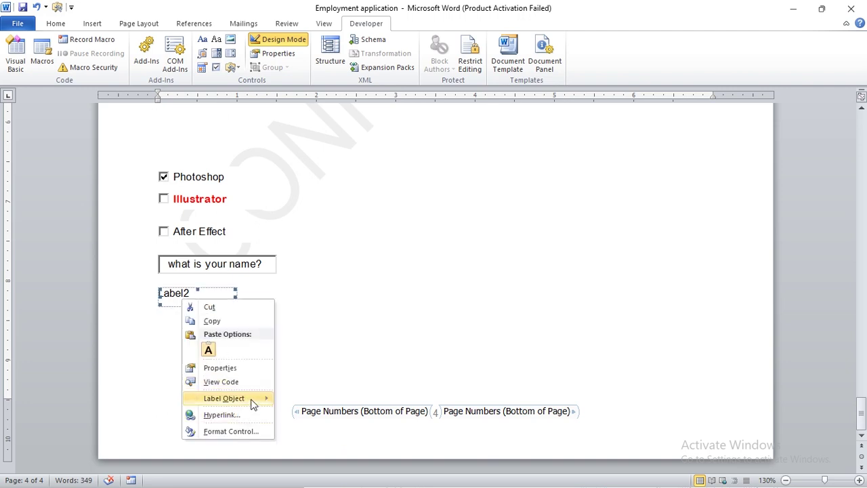
pyautogui.moveTo(257, 398)
pyautogui.click(304, 400)
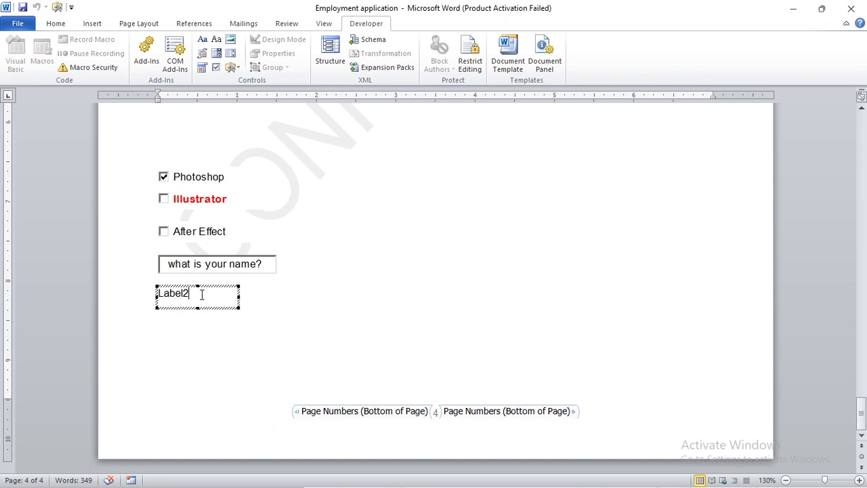
pyautogui.press('BackSpace')
pyautogui.press('BackSpace')
pyautogui.press('BackSpace')
pyautogui.press('BackSpace')
pyautogui.press('BackSpace')
pyautogui.press('BackSpace')
pyautogui.write('What ')
pyautogui.write('is ')
pyautogui.write('curre')
pyautogui.write('nt')
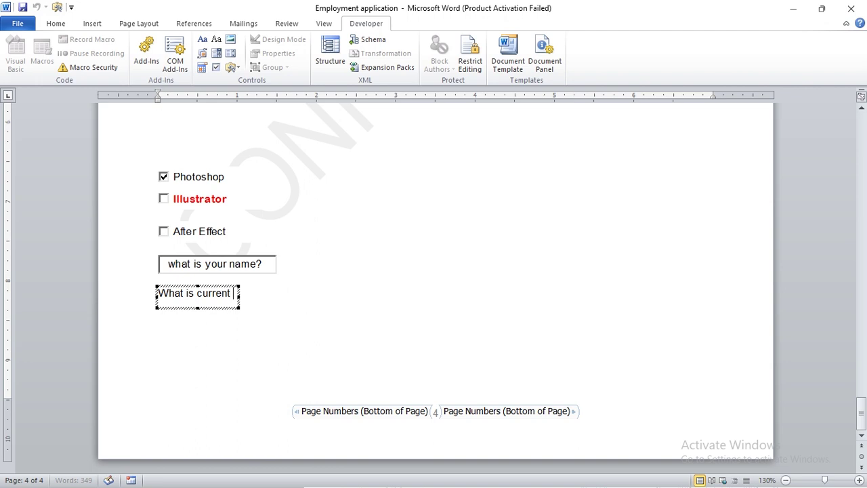
pyautogui.hotkey('ctrl', 'a')
pyautogui.write('S')
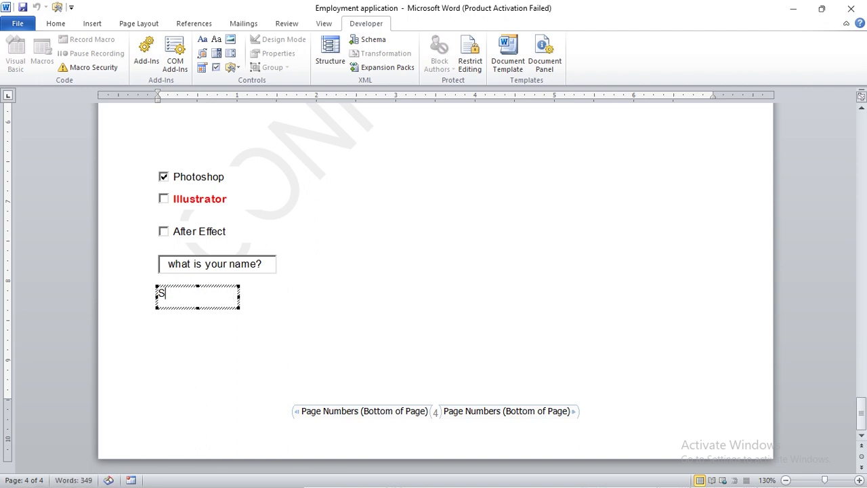
pyautogui.write('alary')
pyautogui.click(304, 349)
# - Widen the salary label to show the whole question and turn Design Mode off
pyautogui.click(204, 301)
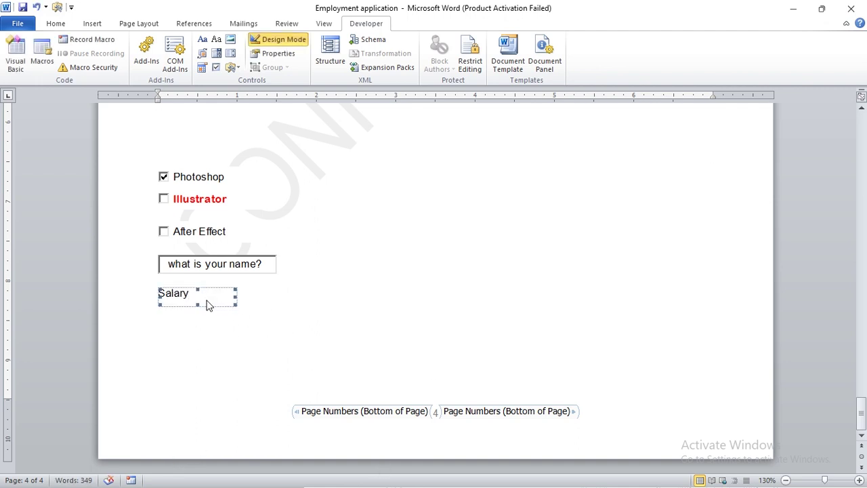
pyautogui.moveTo(236, 296); pyautogui.dragTo(412, 287)
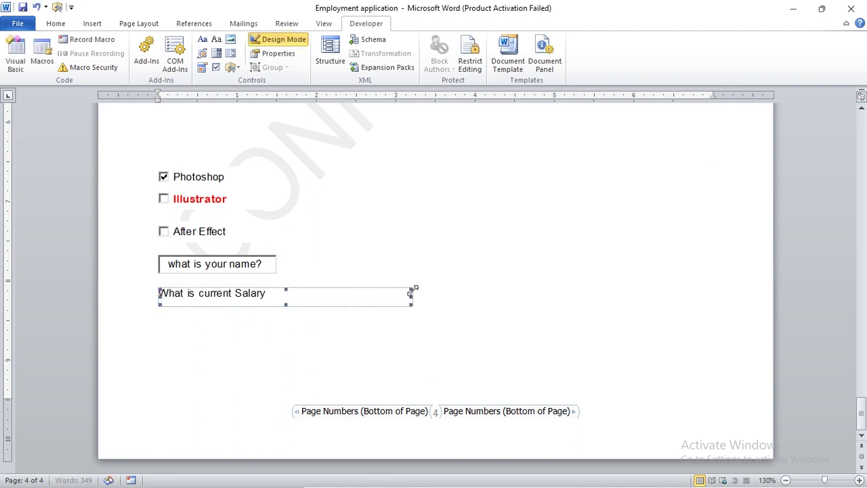
pyautogui.click(357, 333)
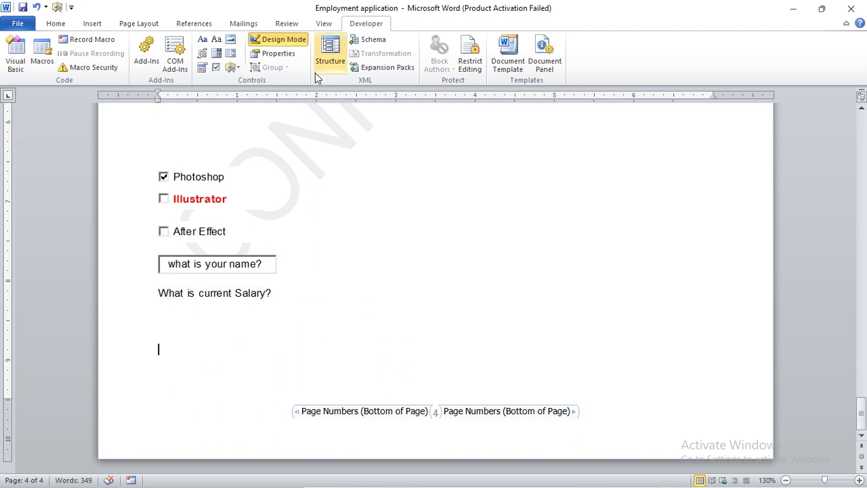
pyautogui.click(278, 40)
pyautogui.scroll(5, 331, 182)
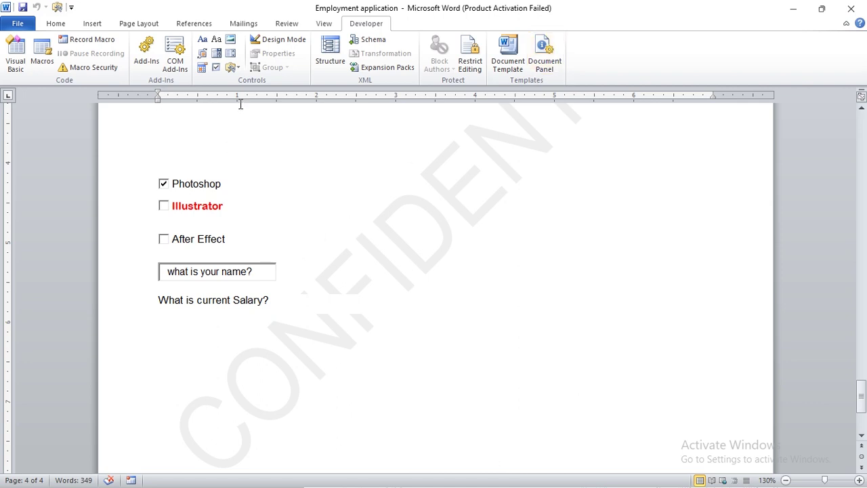
# - Insert ActiveX option button OptionButton4 below the salary question and show its properties sheet
pyautogui.click(176, 336)
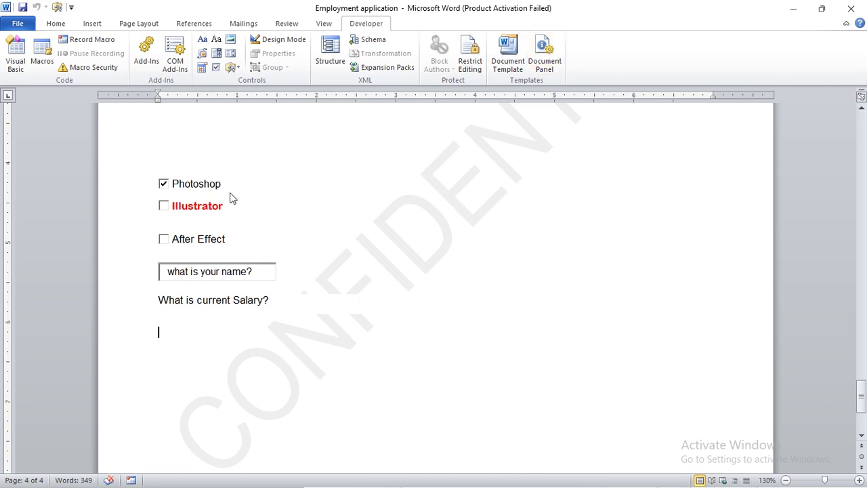
pyautogui.click(232, 68)
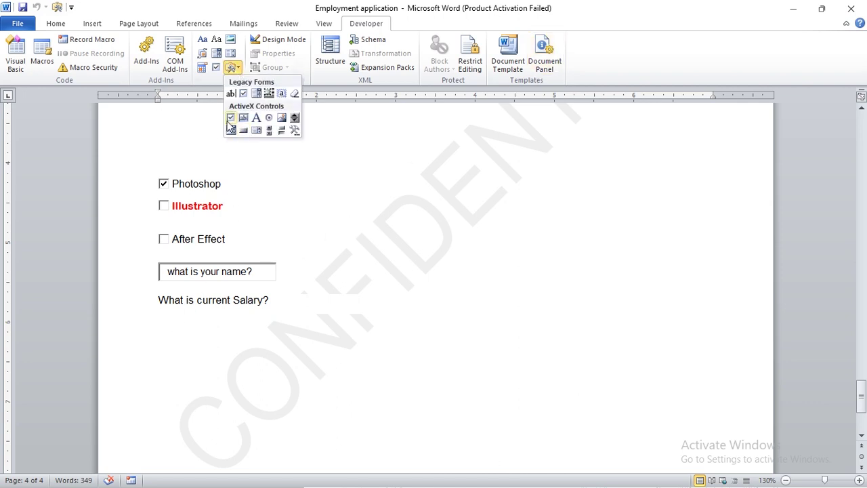
pyautogui.click(269, 118)
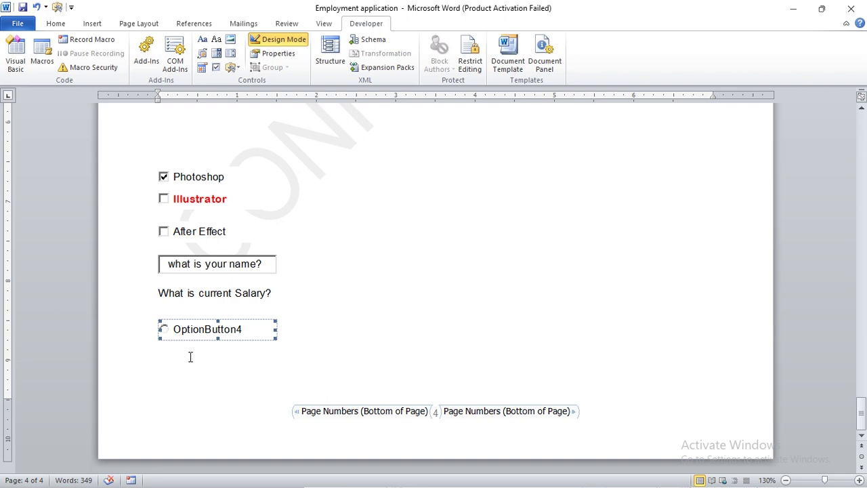
pyautogui.click(235, 69)
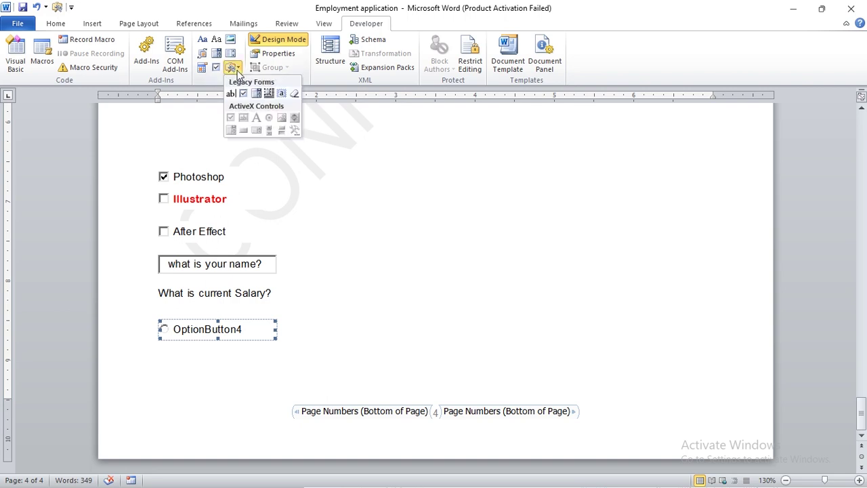
pyautogui.click(285, 52)
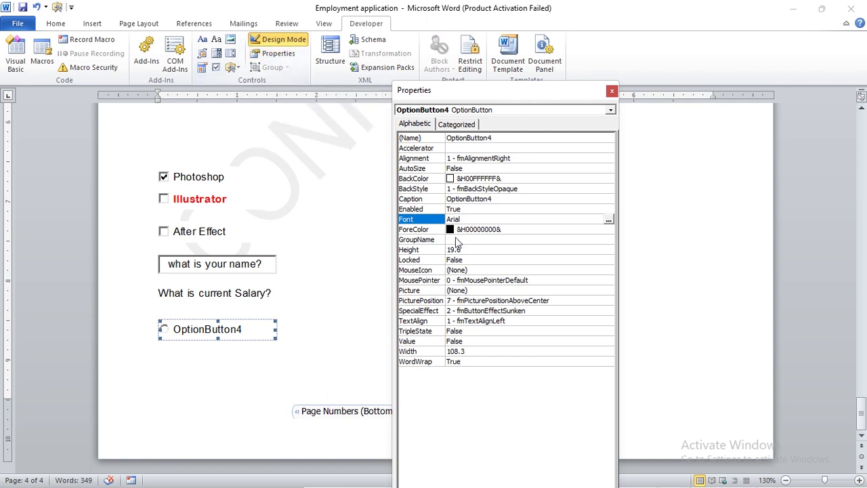
# - Change the option button's Caption from OptionButton4 to '20k to 30k' and close Properties
pyautogui.click(423, 199)
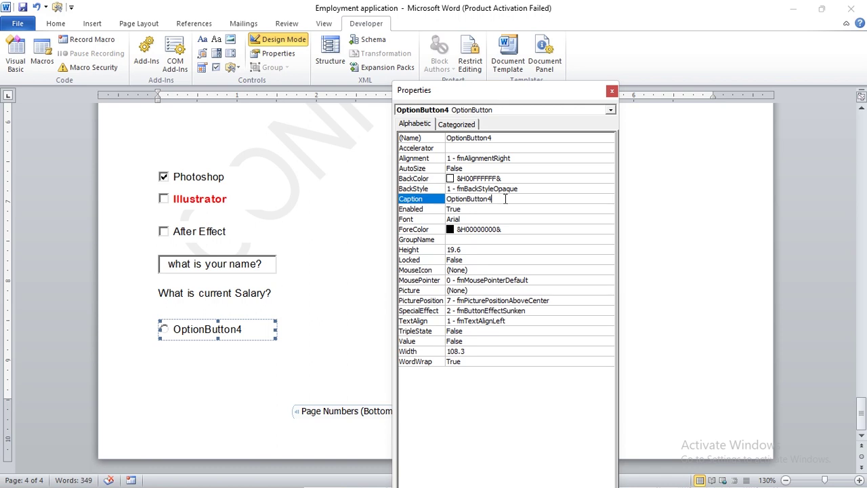
pyautogui.press('BackSpace')
pyautogui.press('BackSpace')
pyautogui.press('BackSpace')
pyautogui.press('BackSpace')
pyautogui.press('BackSpace')
pyautogui.press('BackSpace')
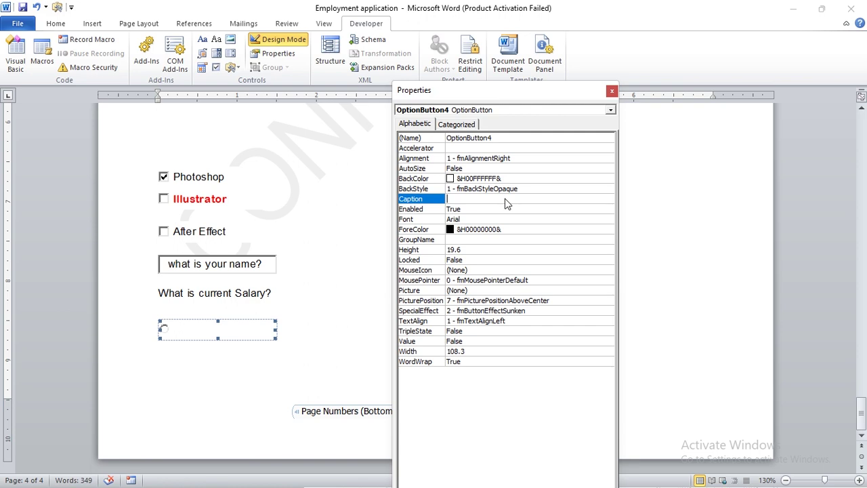
pyautogui.write('1la')
pyautogui.press('BackSpace')
pyautogui.press('BackSpace')
pyautogui.press('BackSpace')
pyautogui.write('20k ')
pyautogui.write('to')
pyautogui.write(' 30k')
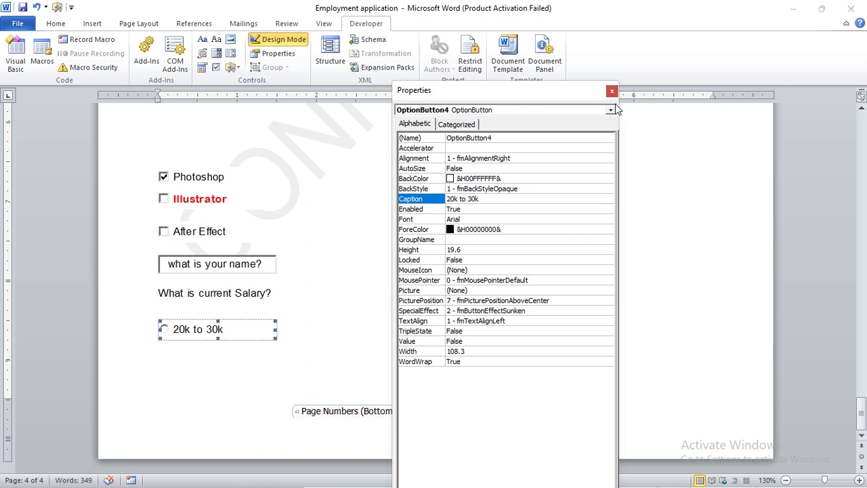
pyautogui.click(612, 91)
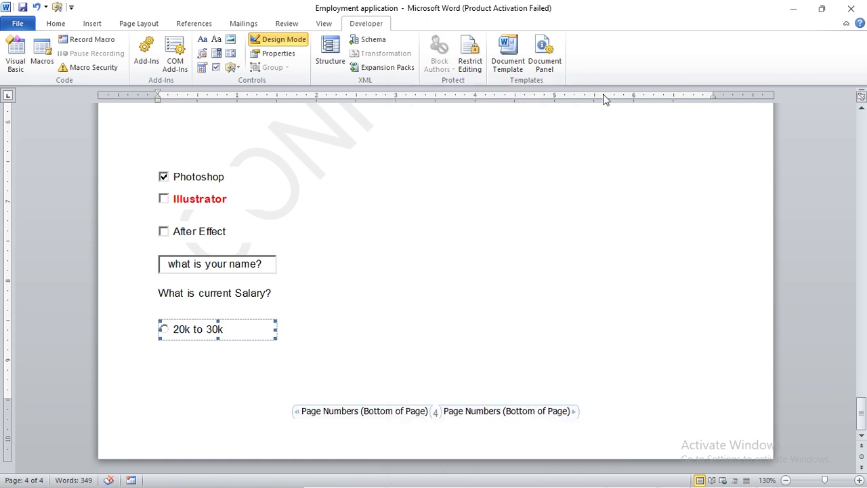
pyautogui.click(167, 358)
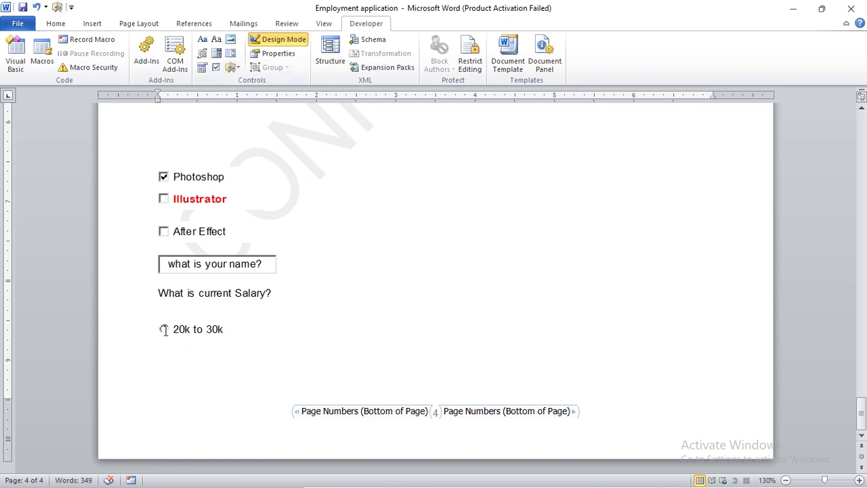
# - Turn off Design Mode and choose the '20k to 30k' option to test it
pyautogui.click(274, 39)
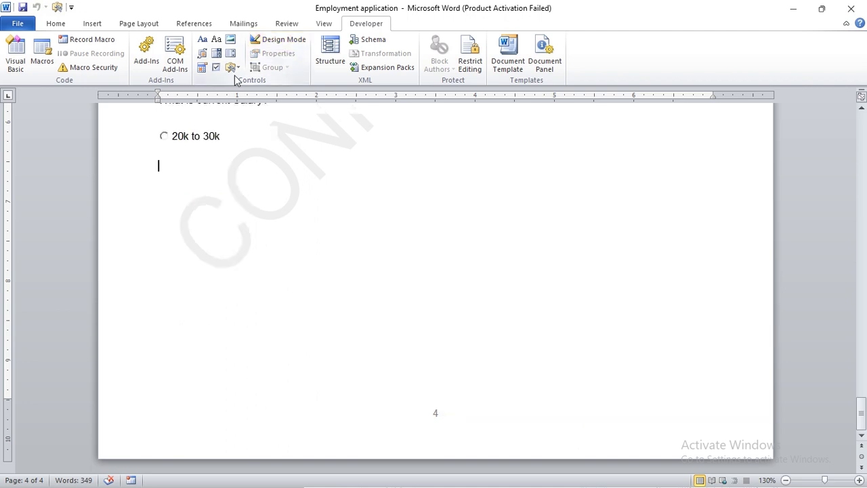
pyautogui.click(167, 138)
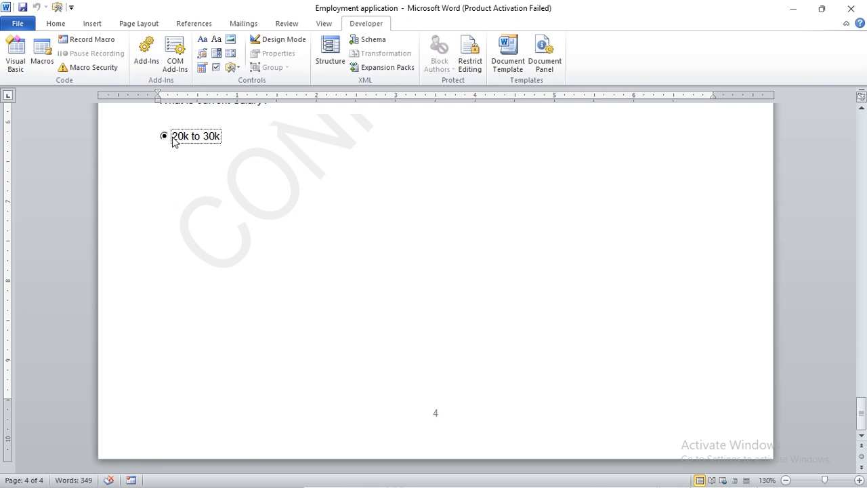
pyautogui.scroll(2, 216, 246)
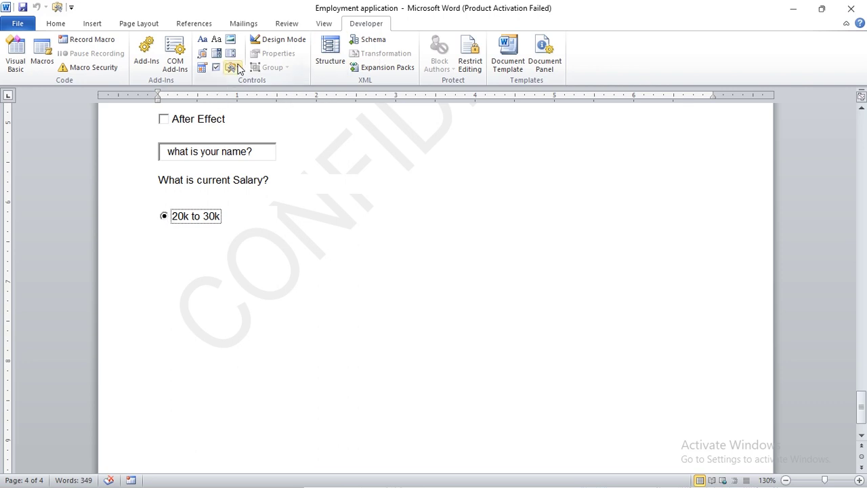
# - Place the insertion point below the '20k to 30k' option without inserting a control
pyautogui.click(232, 67)
pyautogui.click(182, 217)
pyautogui.click(165, 239)
# - Insert a second ActiveX option button below '20k to 30k' and change its caption from OptionButton5 to '30k to 50k'
pyautogui.click(232, 67)
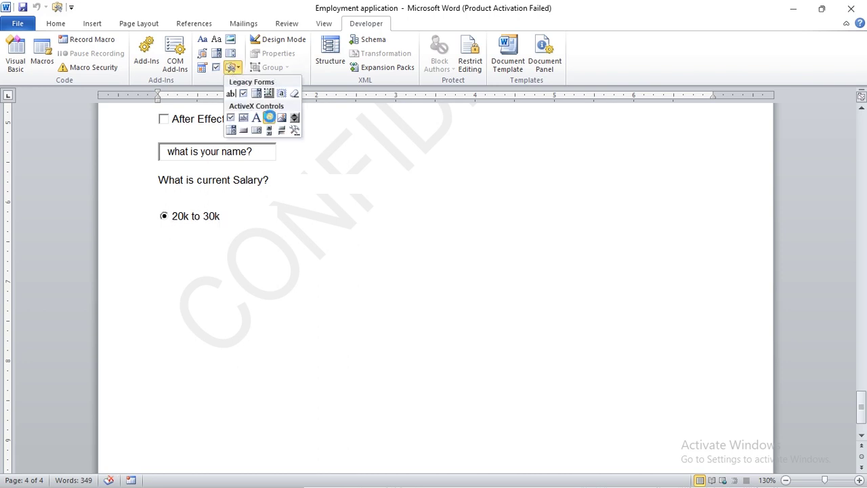
pyautogui.click(269, 117)
pyautogui.scroll(-2, 222, 271)
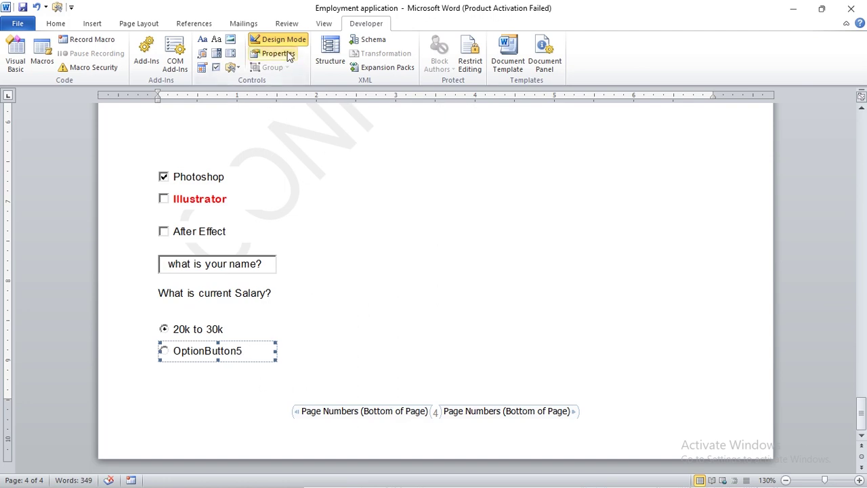
pyautogui.click(278, 54)
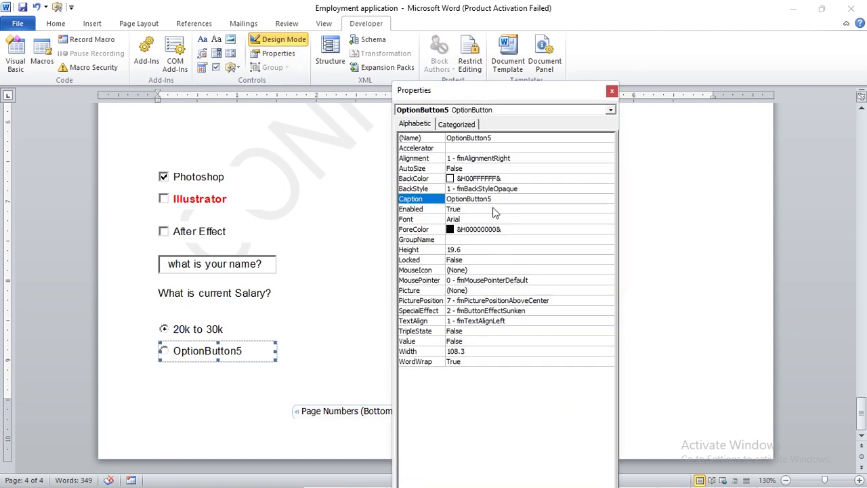
pyautogui.click(498, 199)
pyautogui.press('BackSpace')
pyautogui.press('BackSpace')
pyautogui.press('BackSpace')
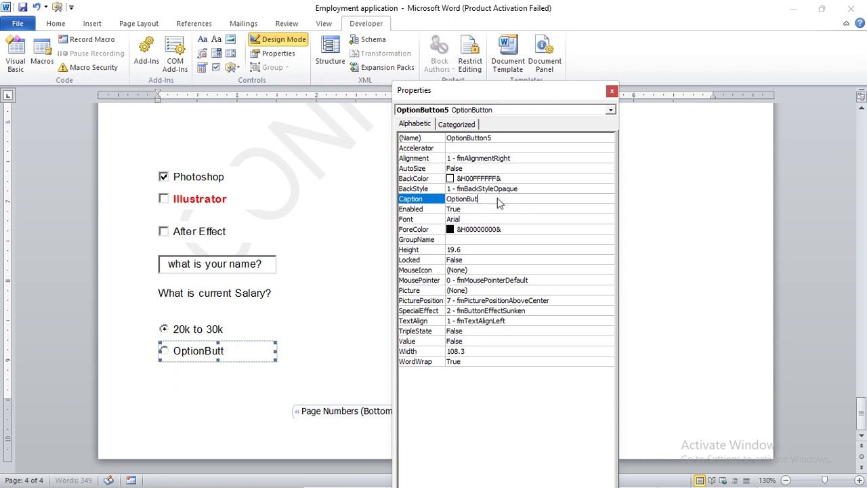
pyautogui.press('BackSpace')
pyautogui.press('BackSpace')
pyautogui.press('BackSpace')
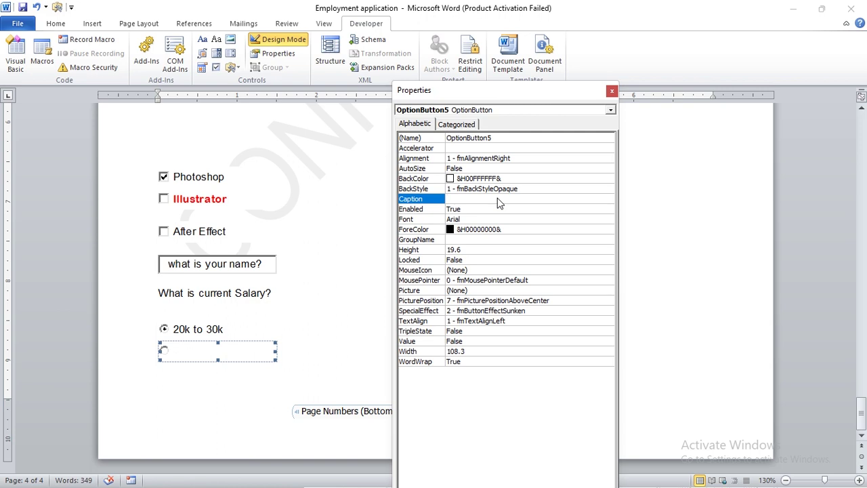
pyautogui.write('3')
pyautogui.write('0k to')
pyautogui.write(' 50k')
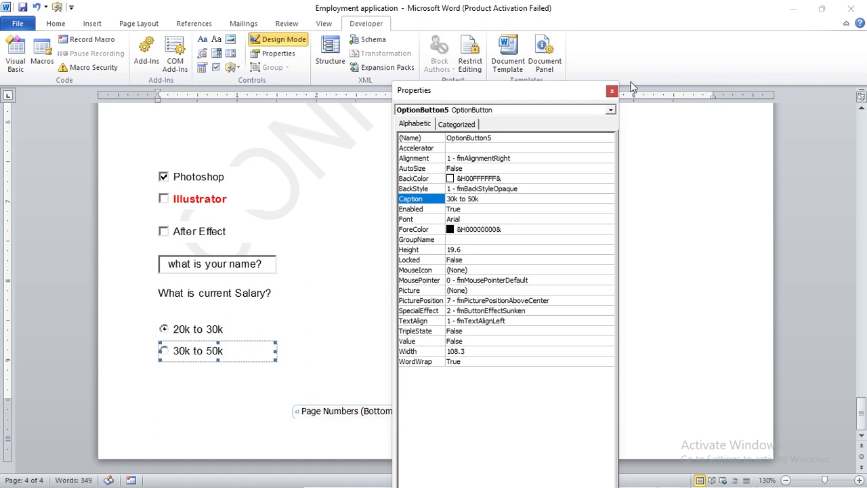
# - Close the Properties sheet and deselect the new '30k to 50k' option button
pyautogui.click(611, 90)
pyautogui.click(317, 343)
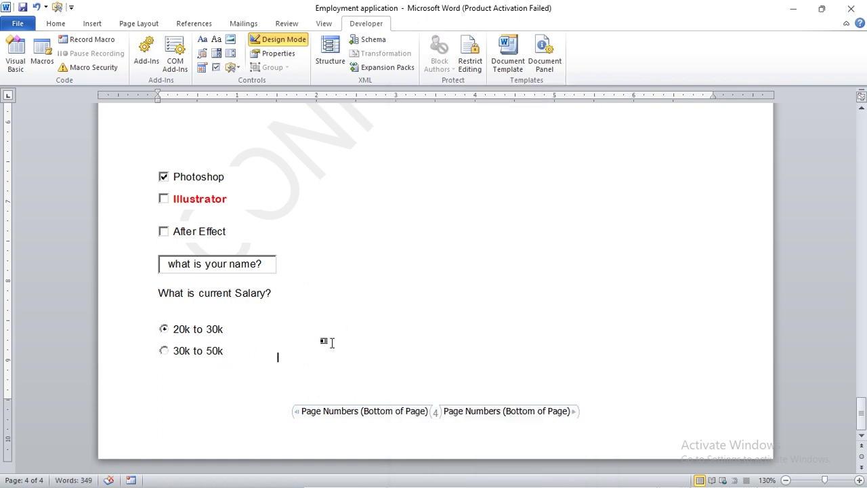
pyautogui.click(166, 353)
# - Turn off Design Mode and switch between the two salary options, ending on '30k to 50k'
pyautogui.click(277, 41)
pyautogui.scroll(-5, 182, 261)
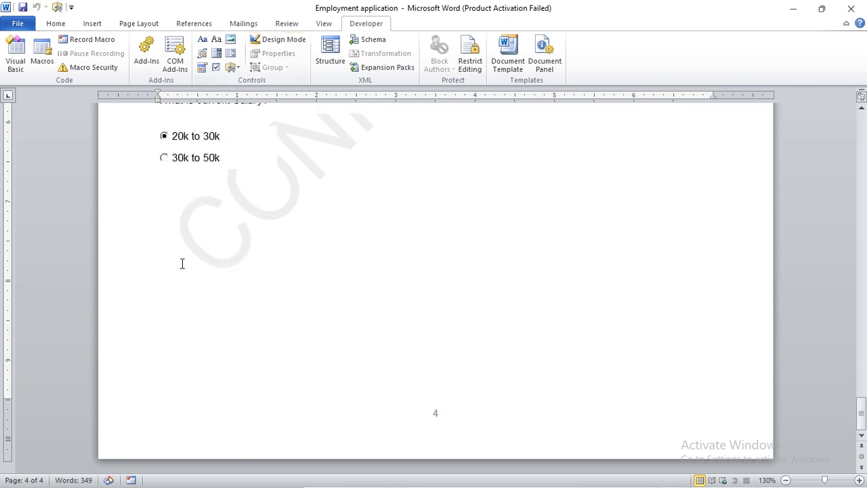
pyautogui.click(166, 160)
pyautogui.click(168, 138)
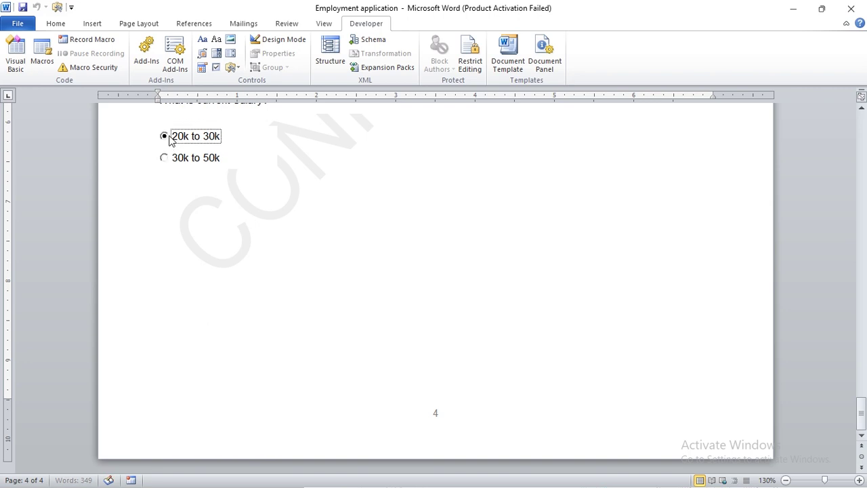
pyautogui.click(167, 158)
pyautogui.click(166, 138)
pyautogui.click(167, 158)
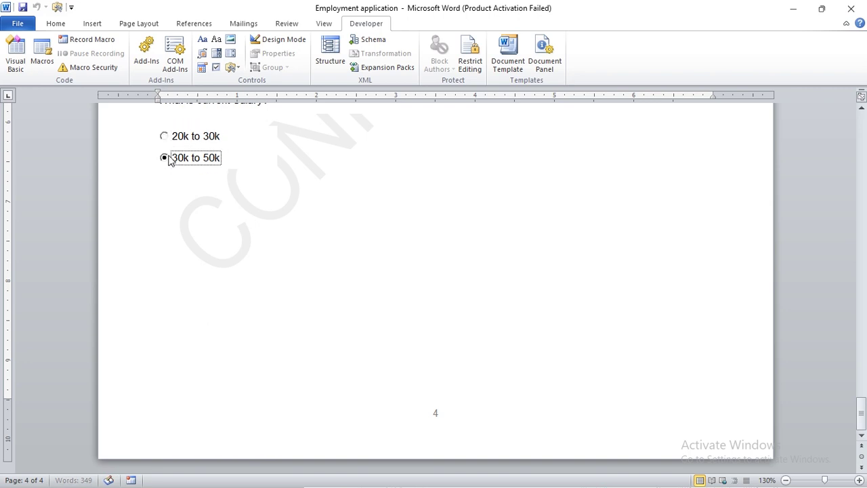
pyautogui.scroll(3, 183, 170)
pyautogui.scroll(3, 247, 222)
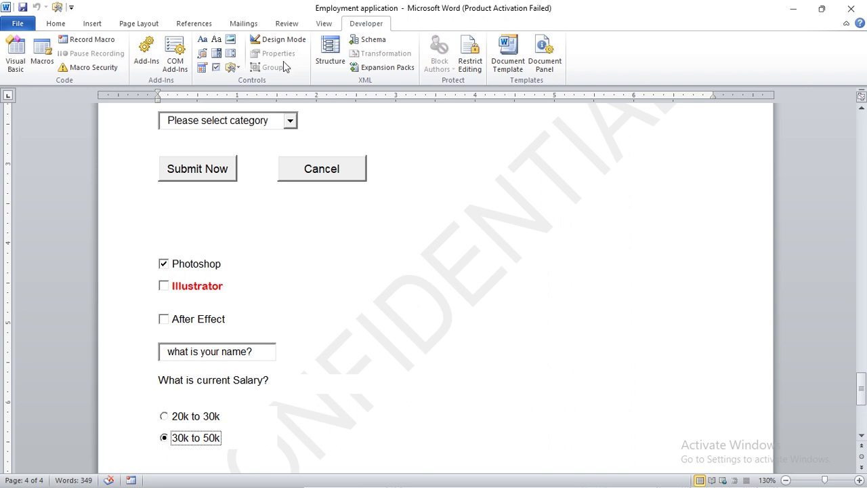
pyautogui.click(233, 68)
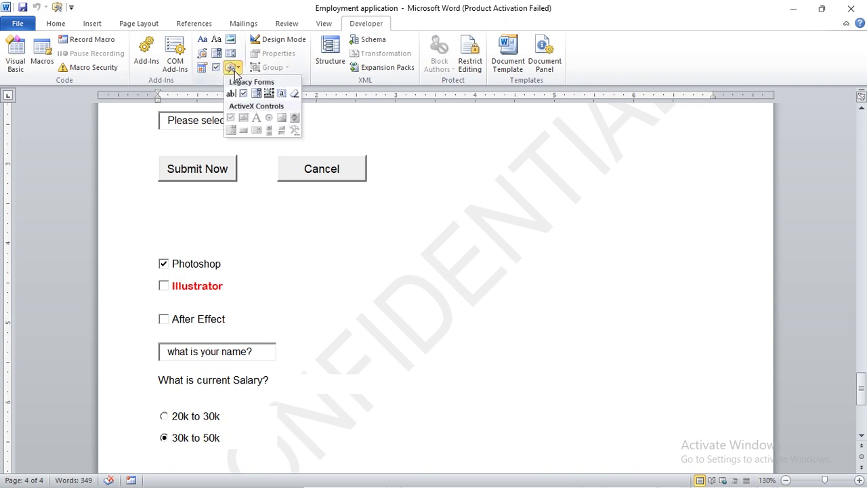
pyautogui.click(248, 441)
pyautogui.scroll(-3, 236, 406)
pyautogui.click(173, 339)
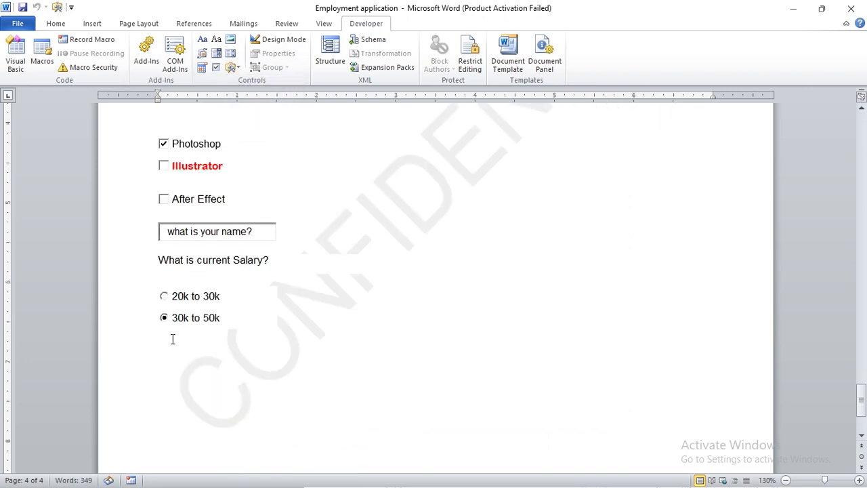
pyautogui.click(232, 68)
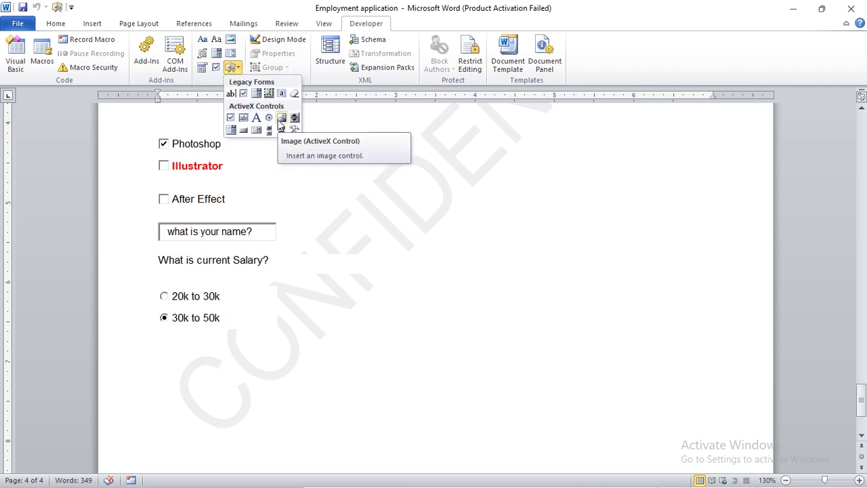
pyautogui.scroll(5, 319, 377)
pyautogui.scroll(5, 319, 377)
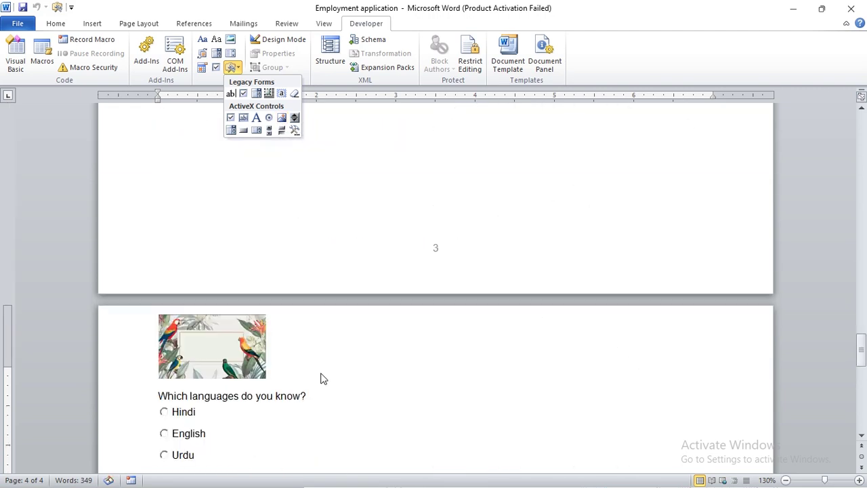
pyautogui.click(229, 356)
pyautogui.click(232, 343)
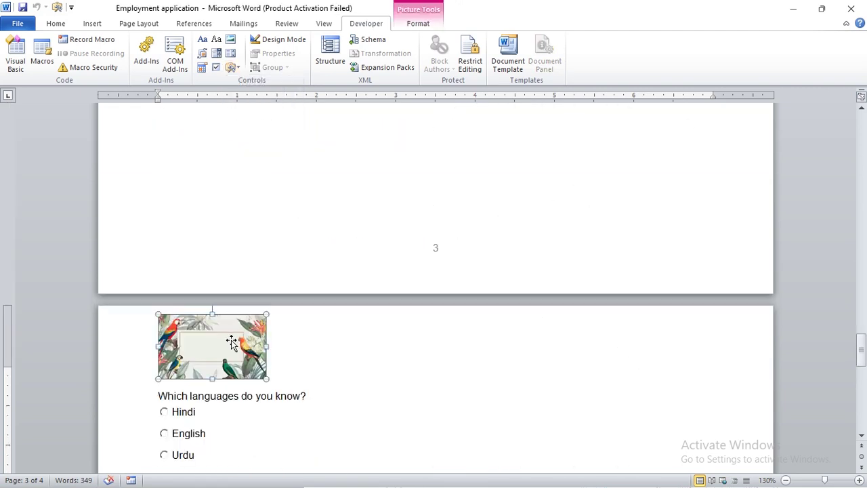
pyautogui.scroll(-2, 231, 345)
pyautogui.scroll(-3, 231, 346)
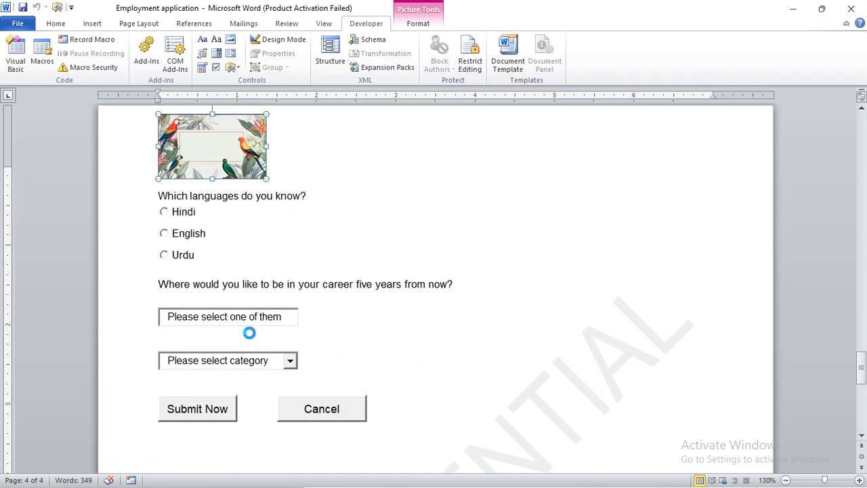
pyautogui.click(91, 24)
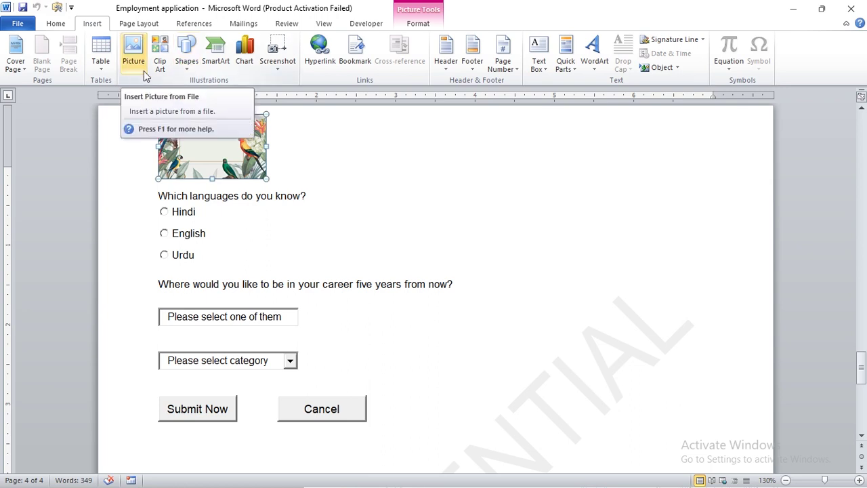
pyautogui.scroll(-2, 325, 280)
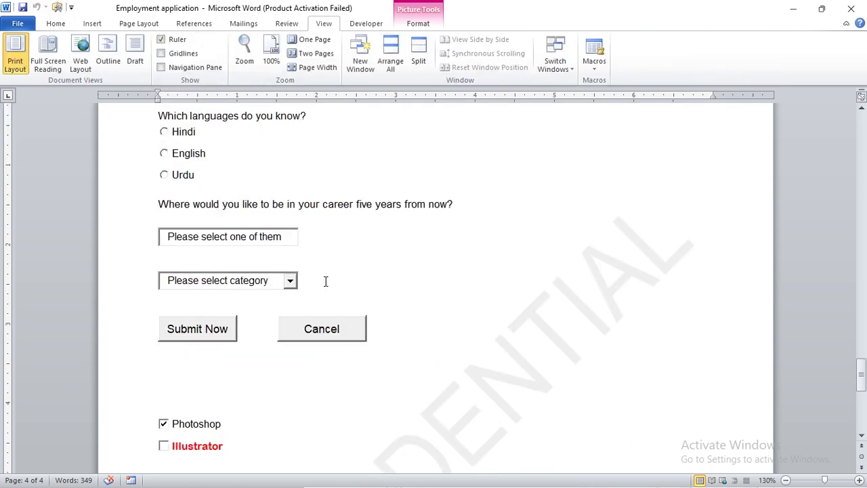
pyautogui.scroll(-4, 334, 292)
pyautogui.scroll(-7, 334, 291)
pyautogui.click(174, 188)
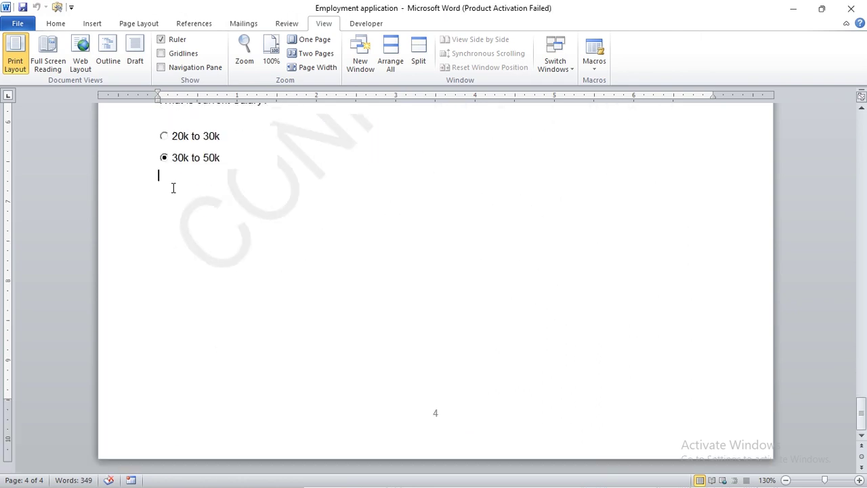
pyautogui.click(93, 23)
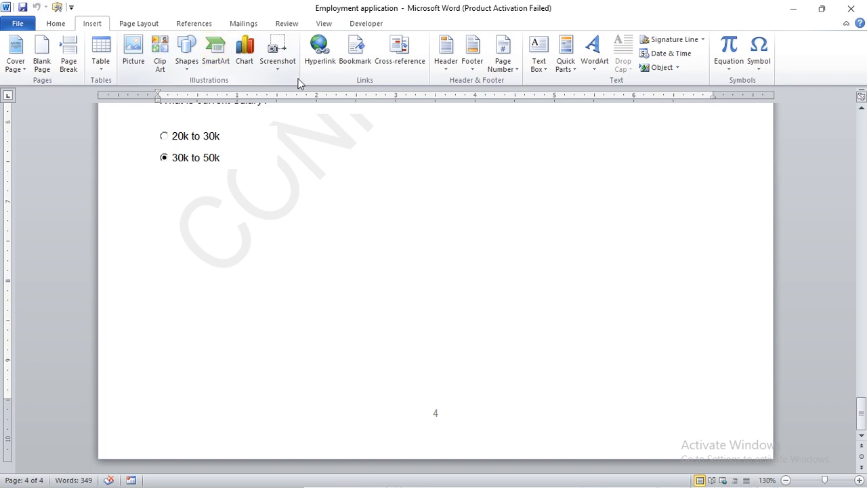
pyautogui.click(366, 24)
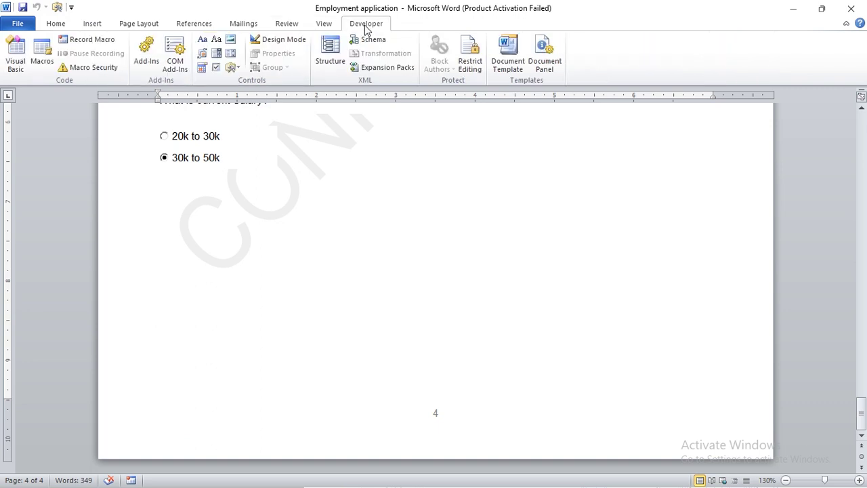
# - Insert ActiveX spin button SpinButton1 below the salary options, view its properties, then close them
pyautogui.click(232, 68)
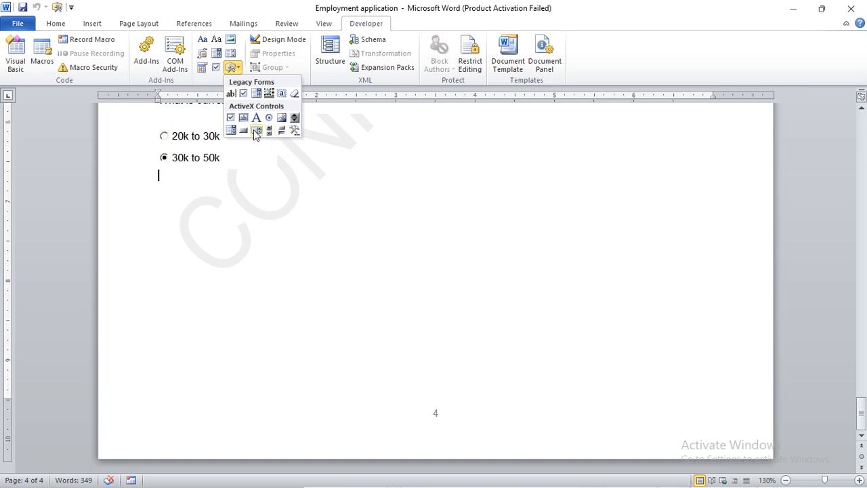
pyautogui.click(293, 121)
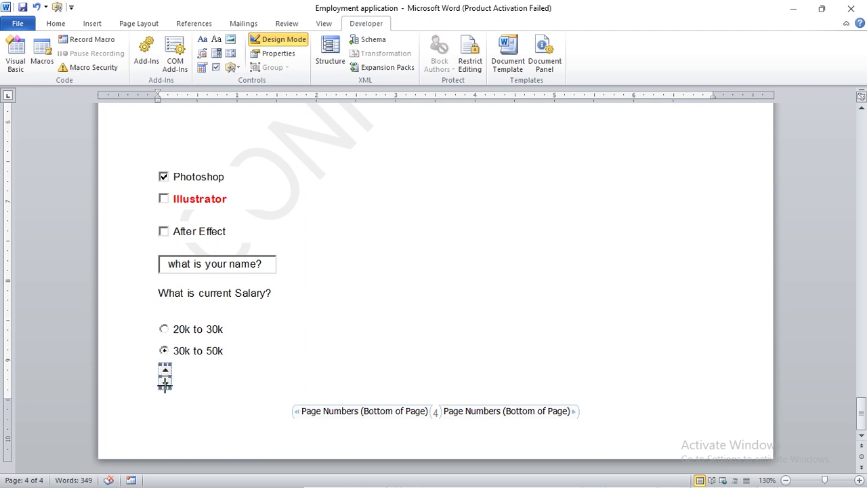
pyautogui.click(265, 56)
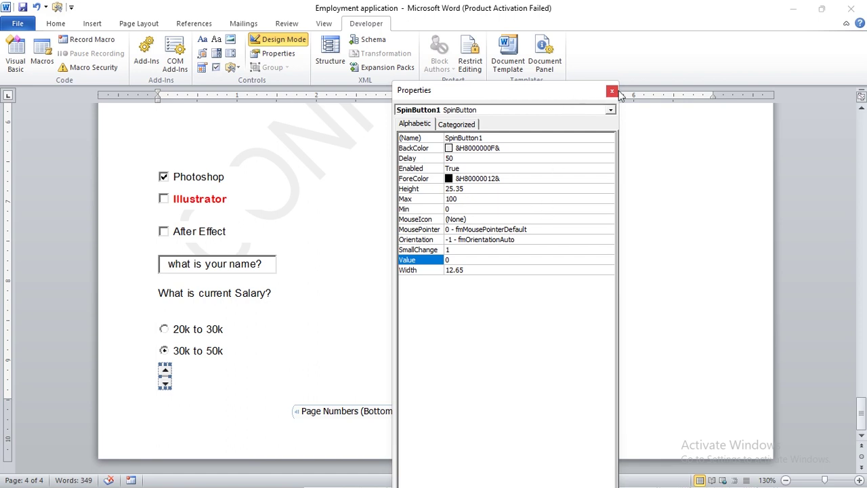
pyautogui.click(612, 90)
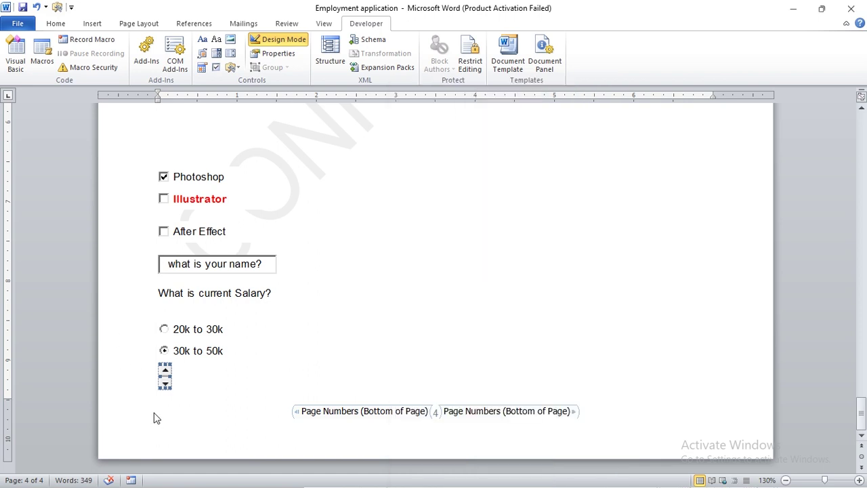
# - Insert an ActiveX combo box on page 5 beneath the spin button
pyautogui.moveTo(165, 383); pyautogui.dragTo(212, 365)
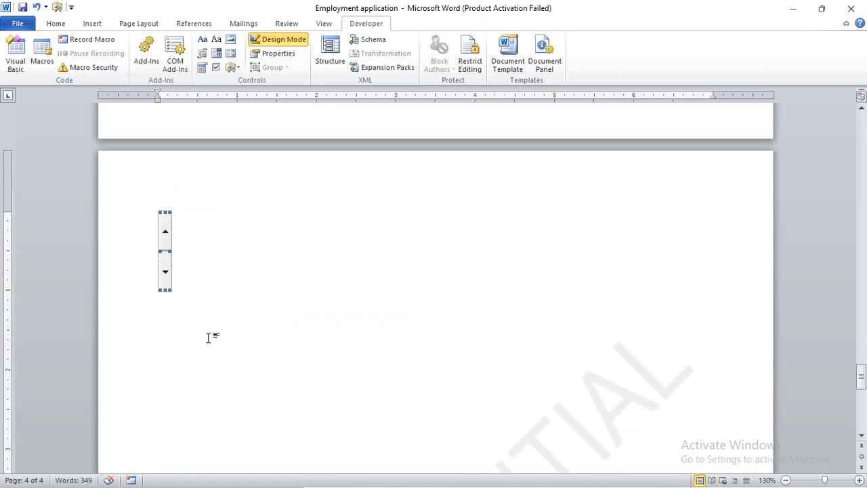
pyautogui.click(231, 68)
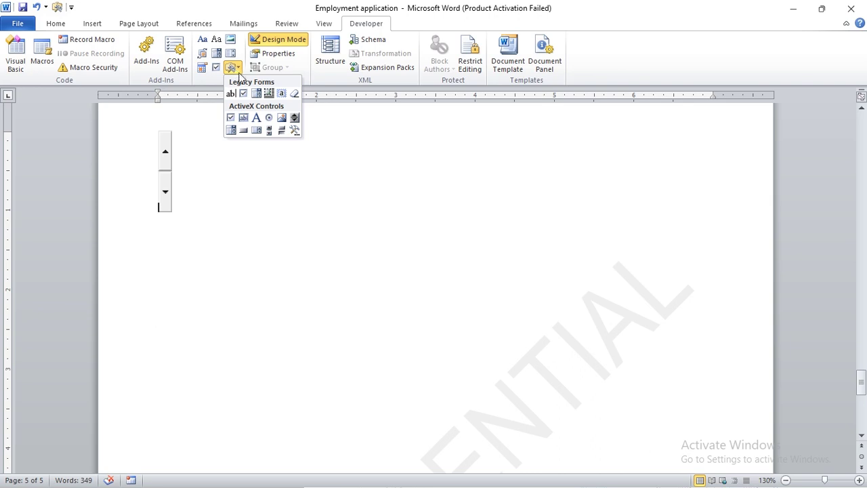
pyautogui.click(234, 131)
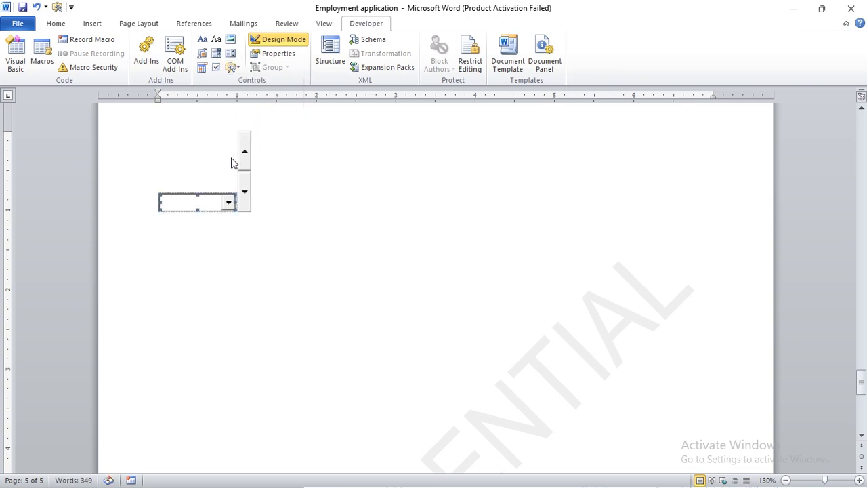
# - Go back up to page 4 and select the 'Please select category' drop-down
pyautogui.scroll(3, 253, 192)
pyautogui.scroll(3, 256, 187)
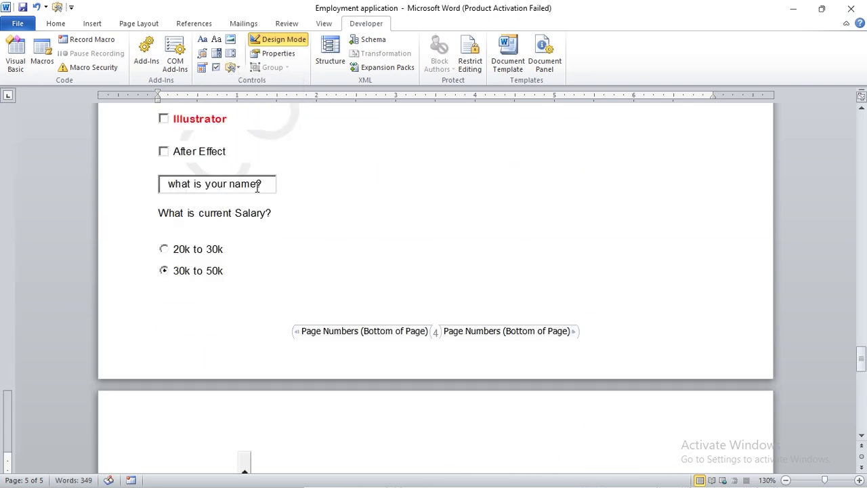
pyautogui.scroll(3, 177, 193)
pyautogui.scroll(3, 192, 198)
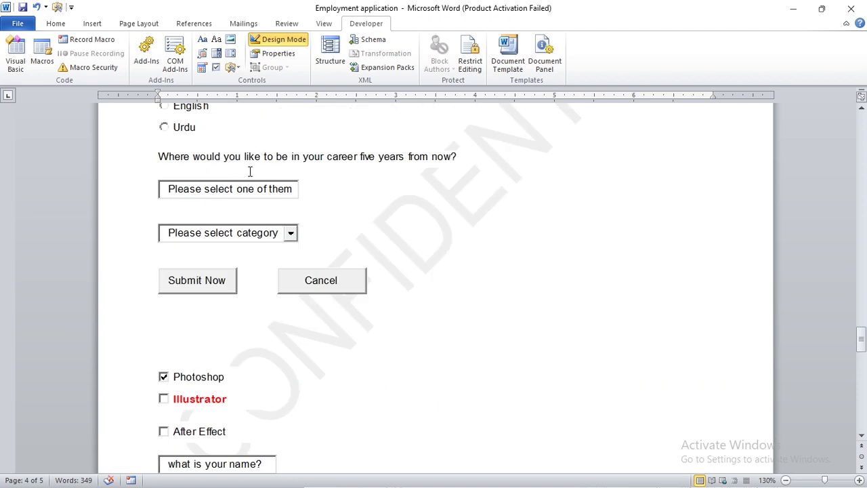
pyautogui.click(292, 236)
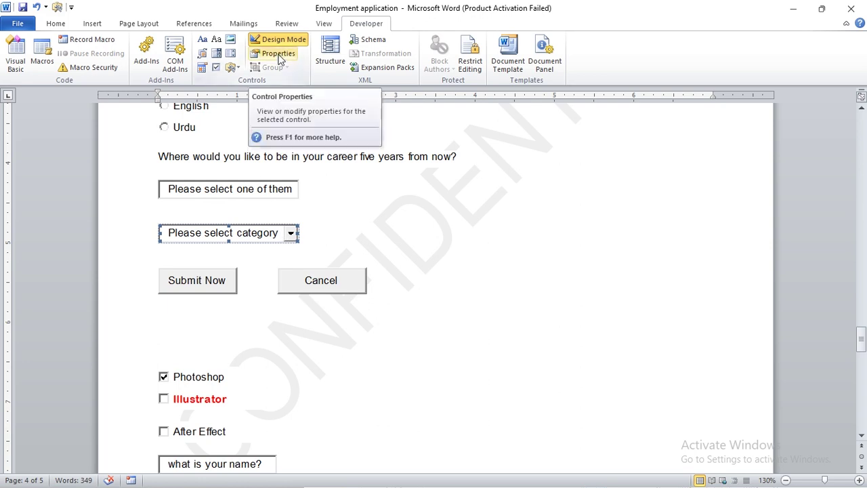
# - Change the category combo box's Value to 'Please select' and close its properties sheet
pyautogui.click(279, 56)
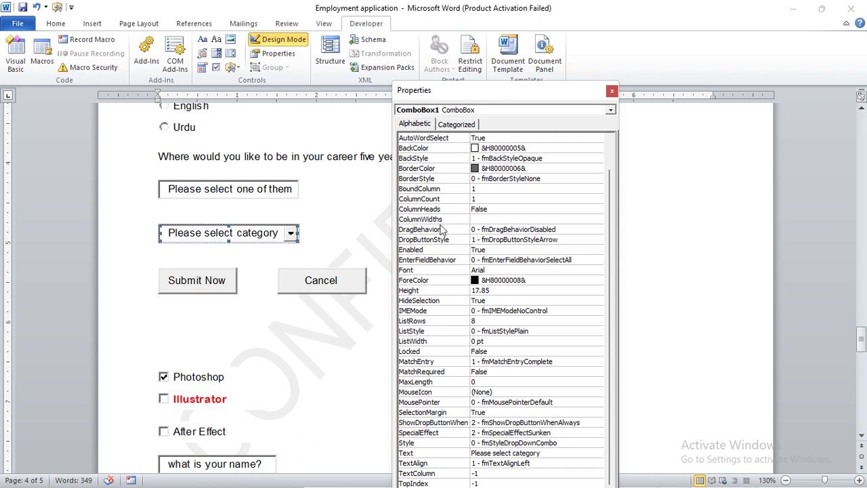
pyautogui.scroll(1, 442, 222)
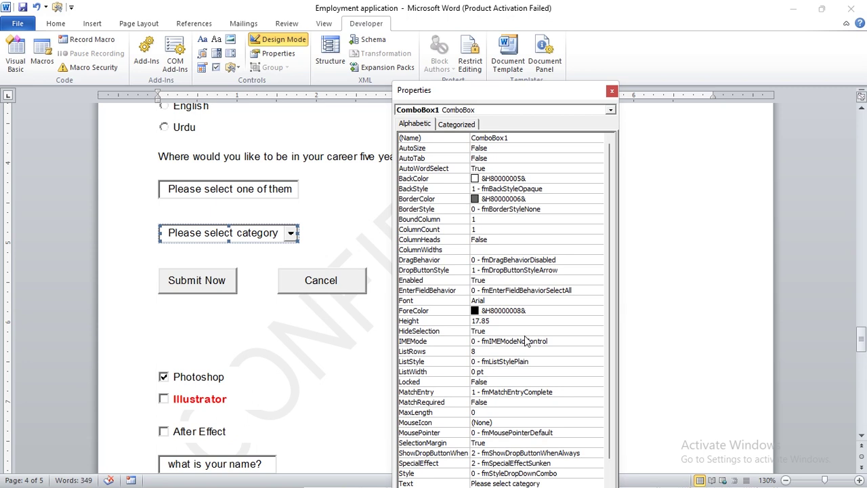
pyautogui.scroll(-2, 526, 339)
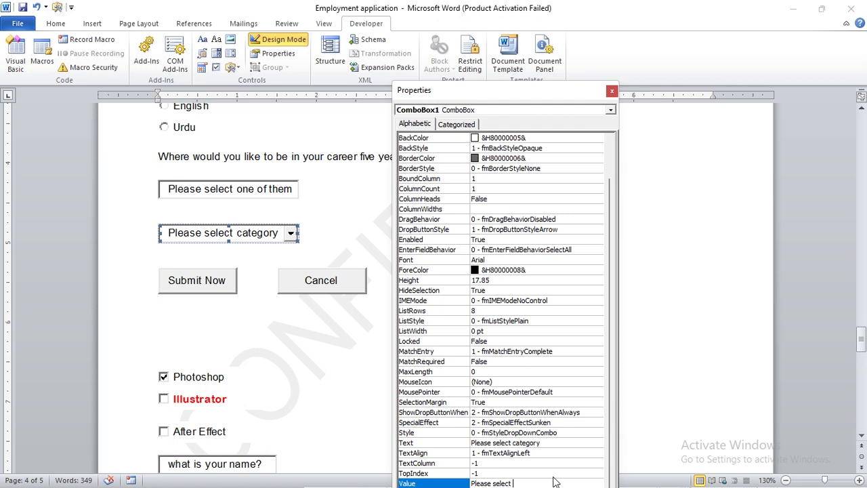
pyautogui.click(612, 90)
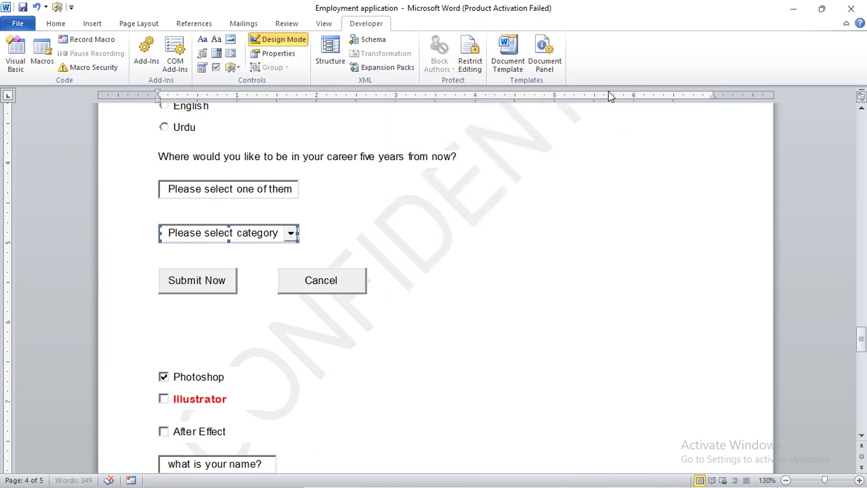
pyautogui.click(353, 237)
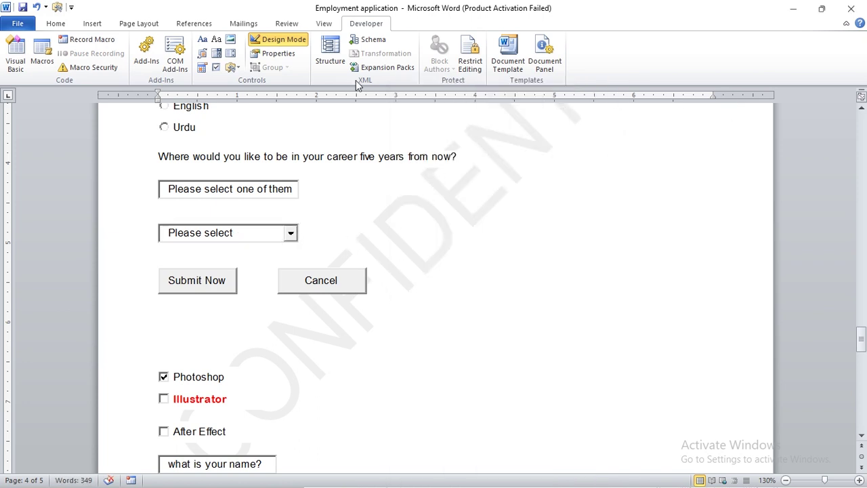
# - Insert an ActiveX command button on page 5 below the combo box
pyautogui.click(232, 68)
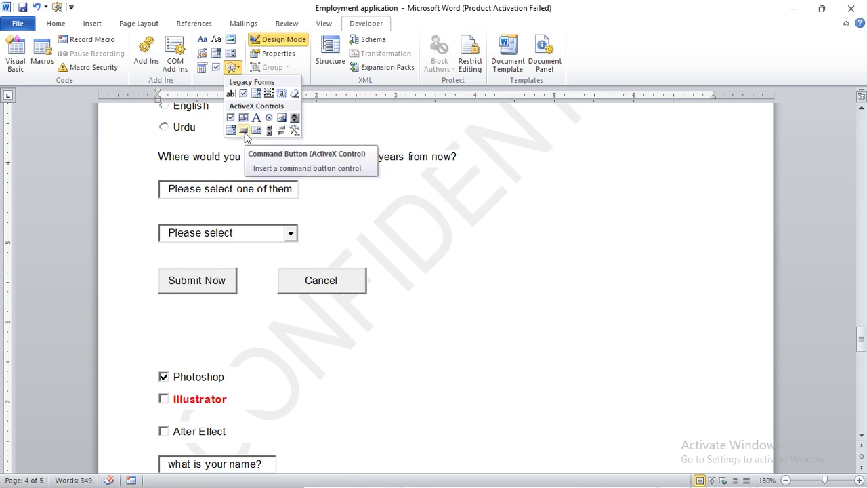
pyautogui.scroll(-6, 267, 265)
pyautogui.scroll(-3, 281, 373)
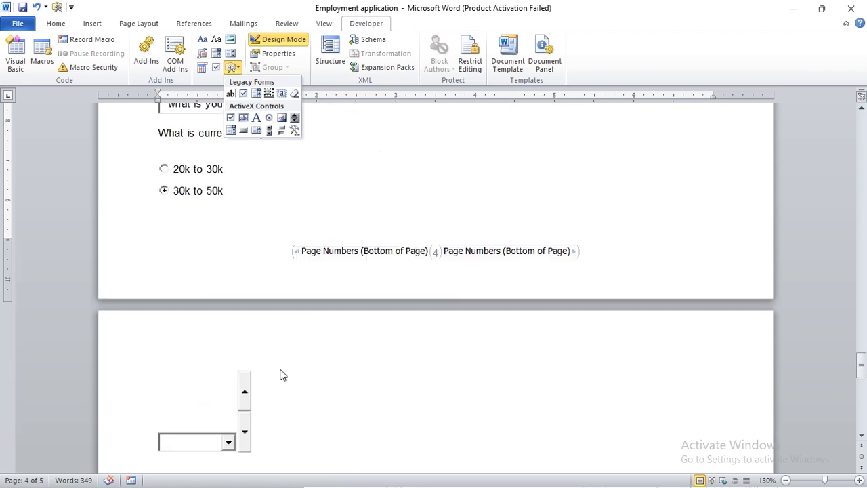
pyautogui.scroll(-3, 294, 335)
pyautogui.scroll(-3, 293, 334)
pyautogui.click(187, 189)
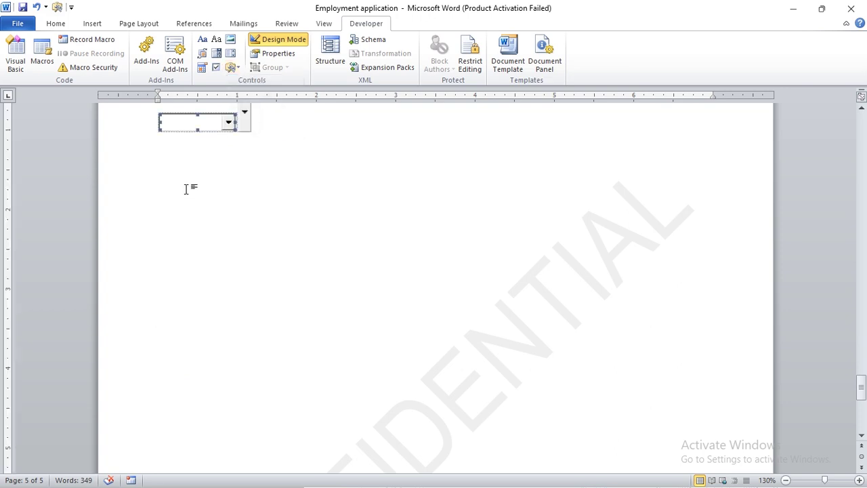
pyautogui.click(233, 68)
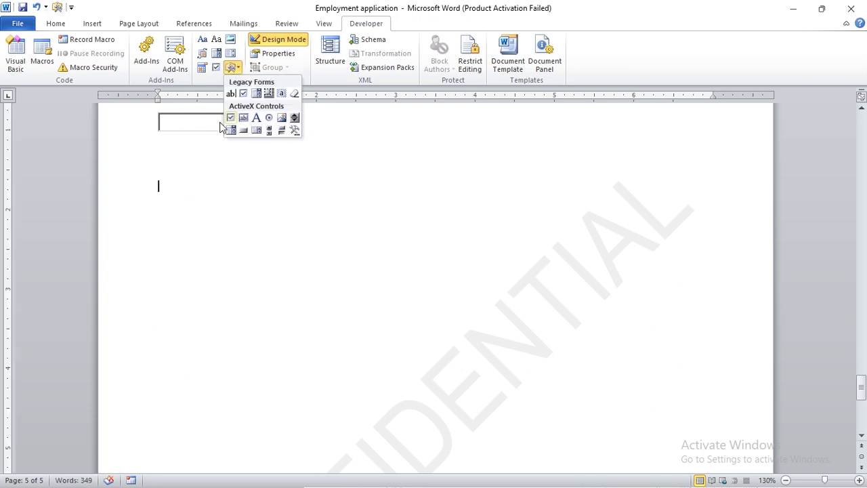
pyautogui.click(243, 130)
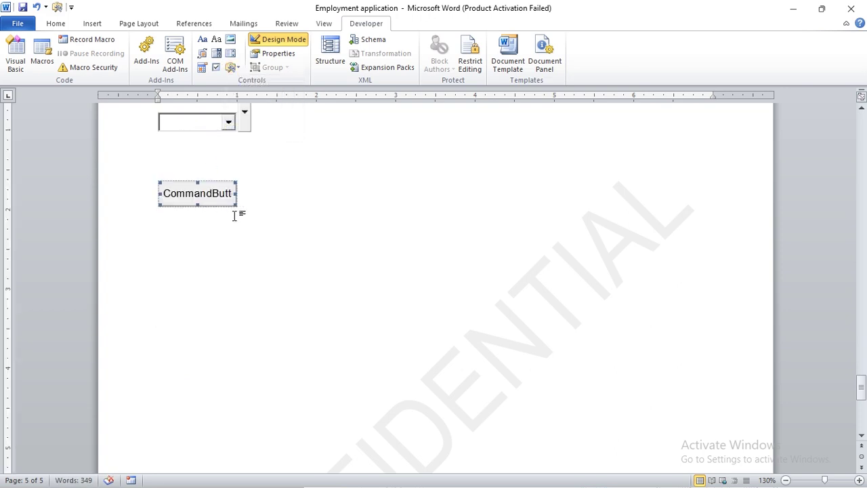
# - Edit the command button's caption text to 'submit'
pyautogui.rightClick(230, 195)
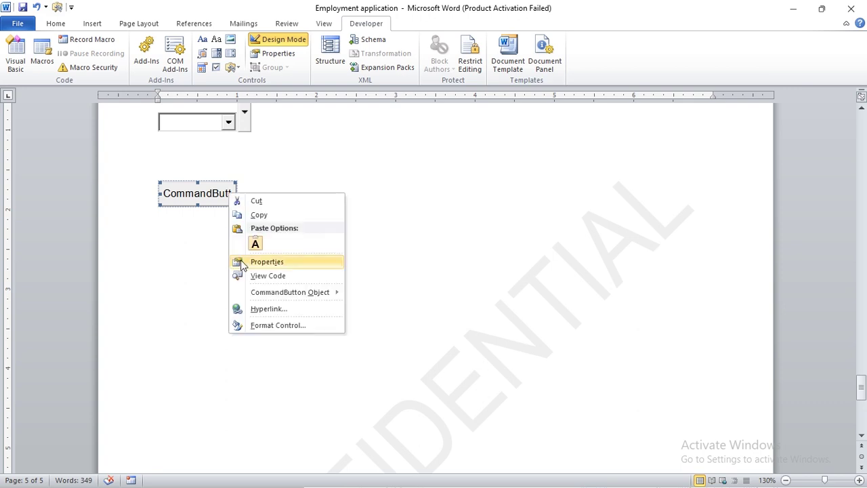
pyautogui.moveTo(332, 292)
pyautogui.click(393, 293)
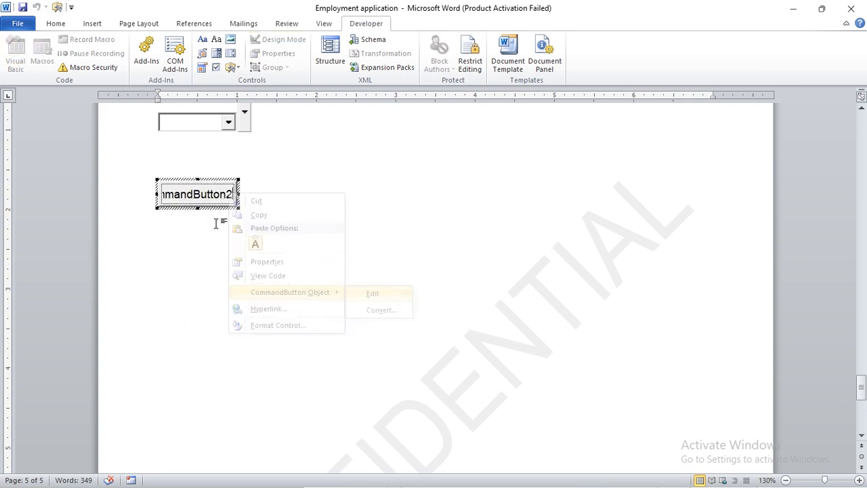
pyautogui.moveTo(230, 195); pyautogui.dragTo(153, 210)
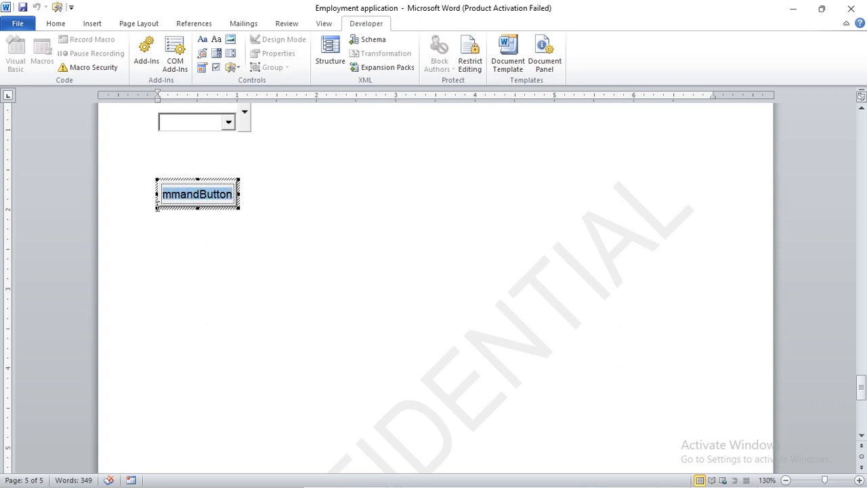
pyautogui.press('BackSpace')
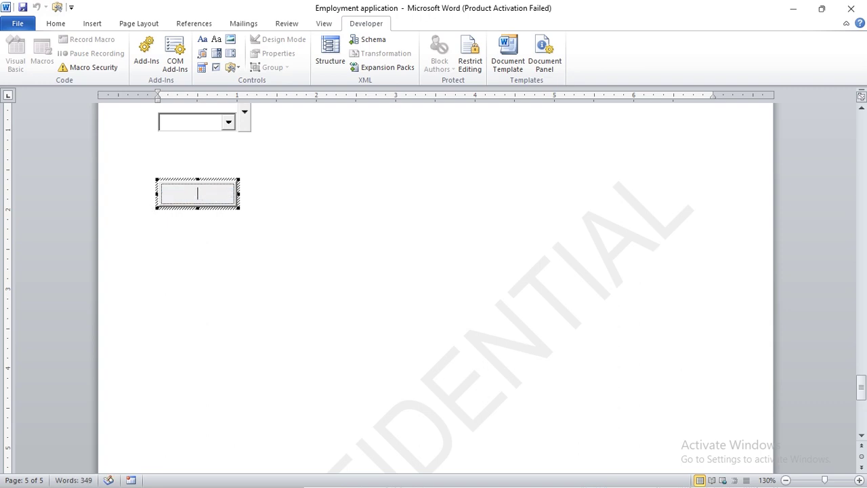
pyautogui.write('su')
pyautogui.write('m')
pyautogui.press('BackSpace')
pyautogui.write('bmit')
# - Toggle bold on and off for the 'submit' caption, leaving it regular weight, and reselect the button
pyautogui.moveTo(217, 195); pyautogui.dragTo(171, 195)
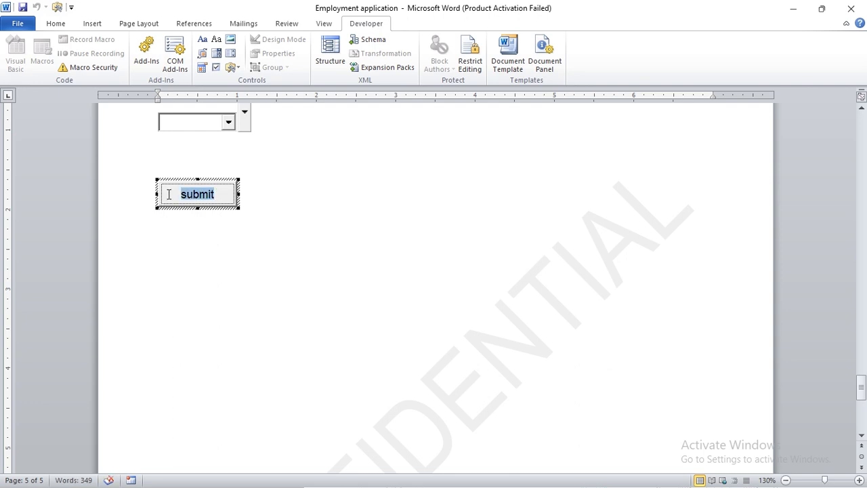
pyautogui.click(55, 23)
pyautogui.click(105, 62)
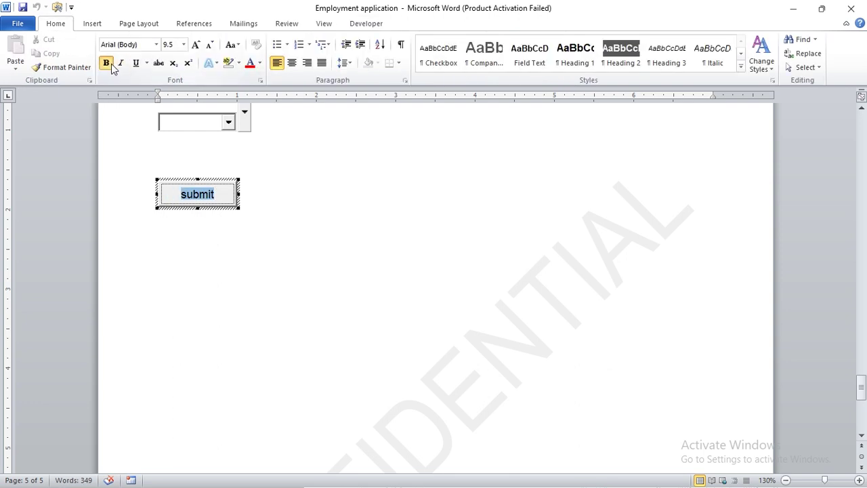
pyautogui.click(106, 62)
pyautogui.click(364, 26)
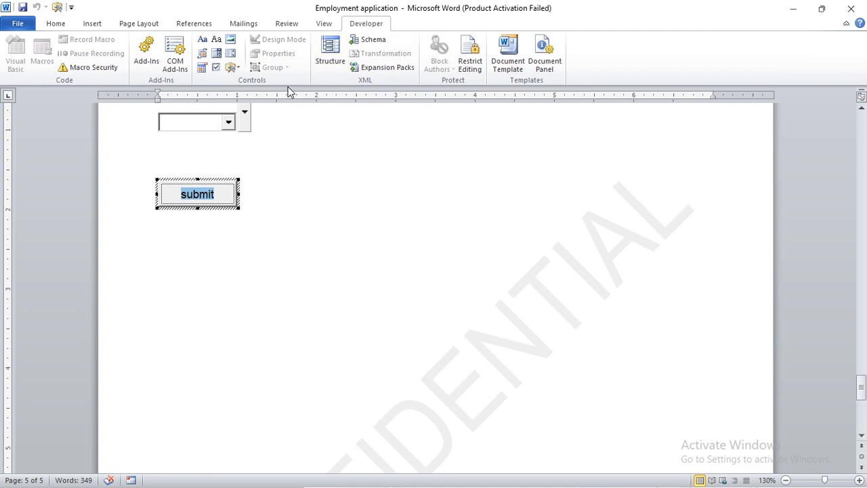
pyautogui.click(222, 229)
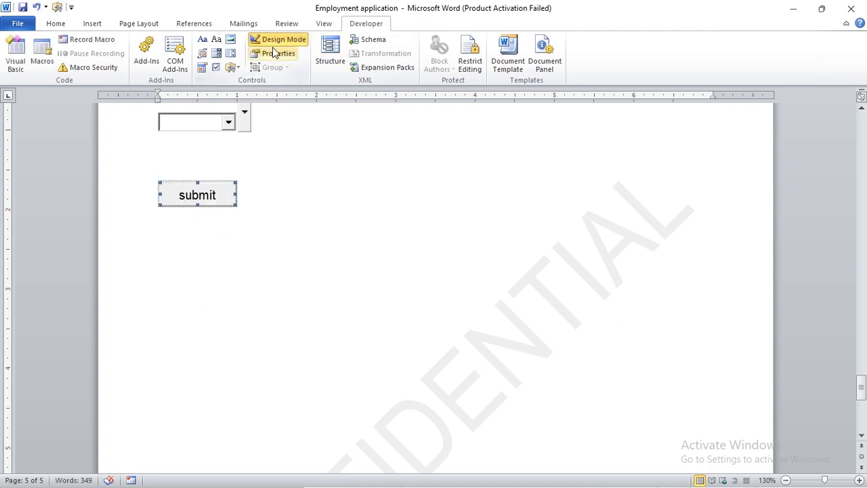
# - Set the submit button's ForeColor to green, after briefly trying red, and close Properties
pyautogui.click(274, 54)
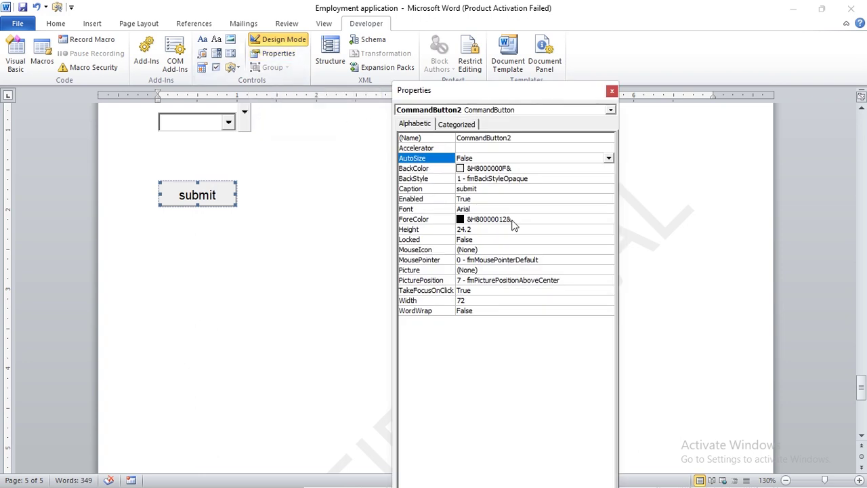
pyautogui.click(576, 219)
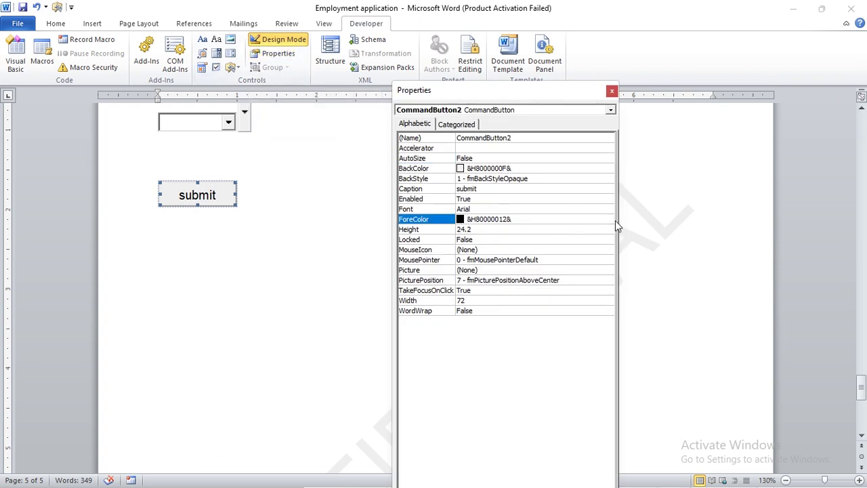
pyautogui.click(609, 219)
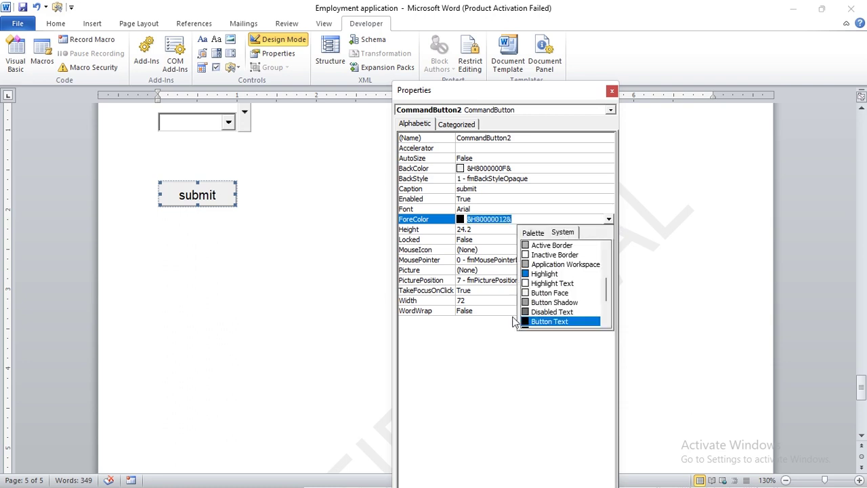
pyautogui.scroll(-2, 539, 309)
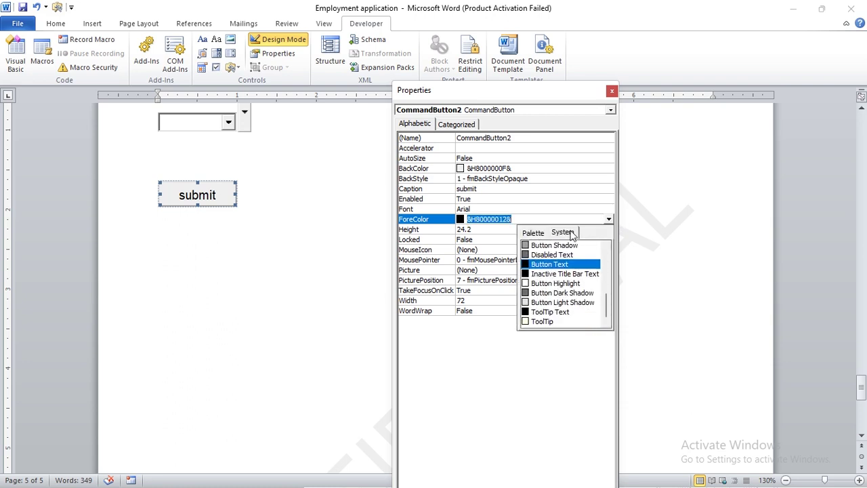
pyautogui.click(531, 234)
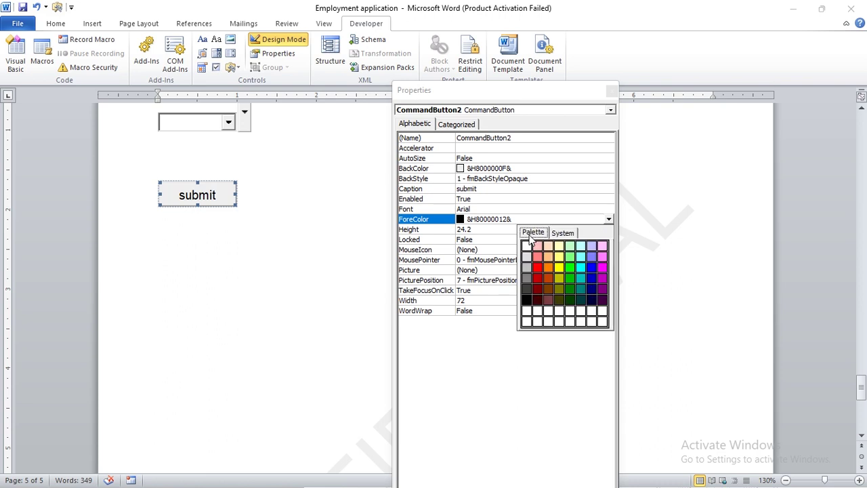
pyautogui.click(540, 269)
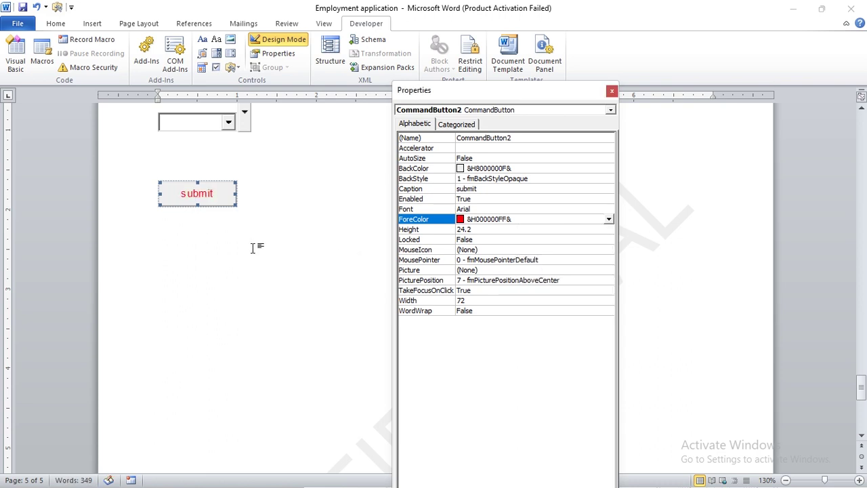
pyautogui.click(195, 264)
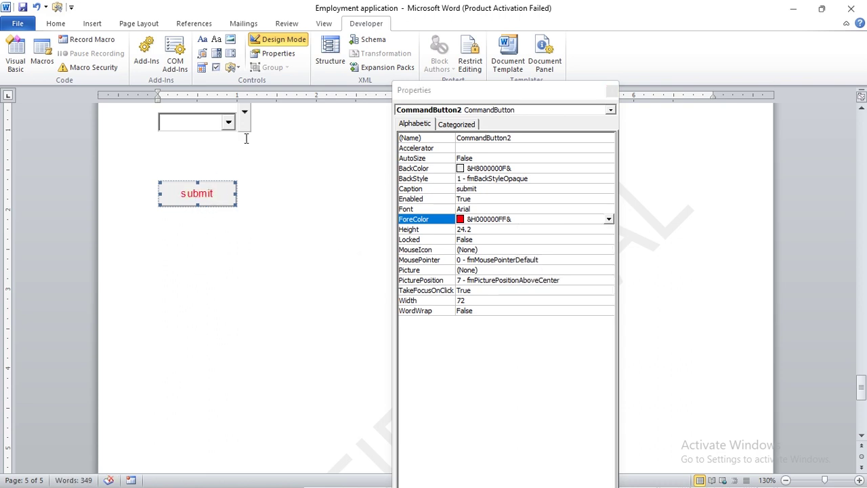
pyautogui.click(608, 219)
pyautogui.click(572, 285)
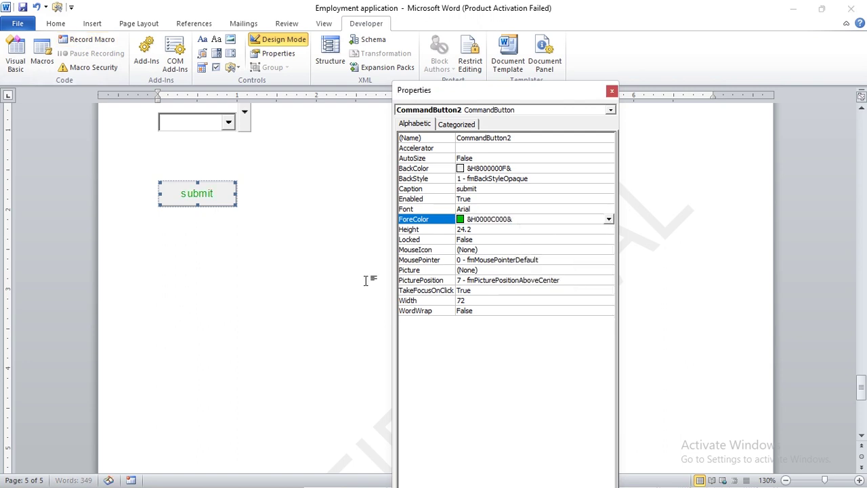
pyautogui.click(366, 280)
pyautogui.scroll(-1, 200, 274)
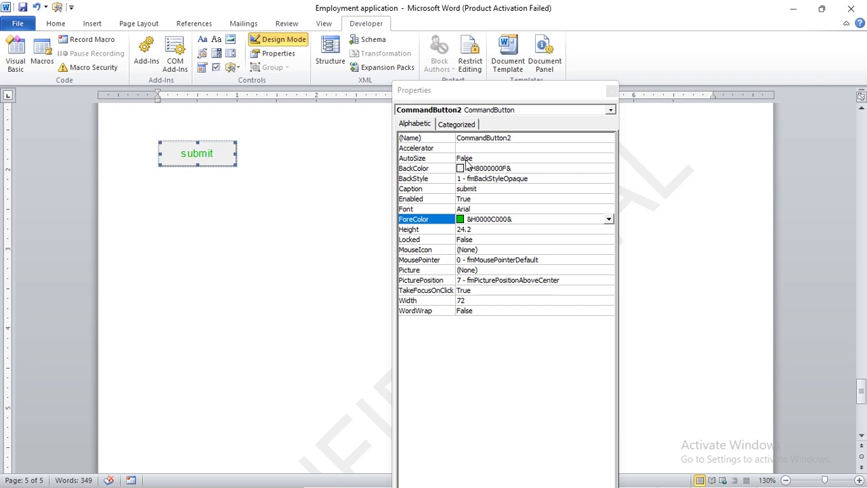
pyautogui.click(612, 90)
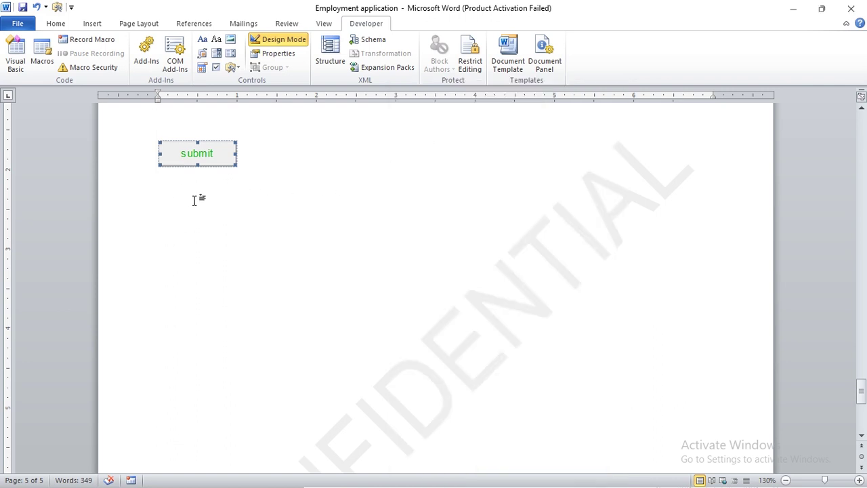
# - Insert an ActiveX vertical scroll bar below the submit button
pyautogui.click(166, 195)
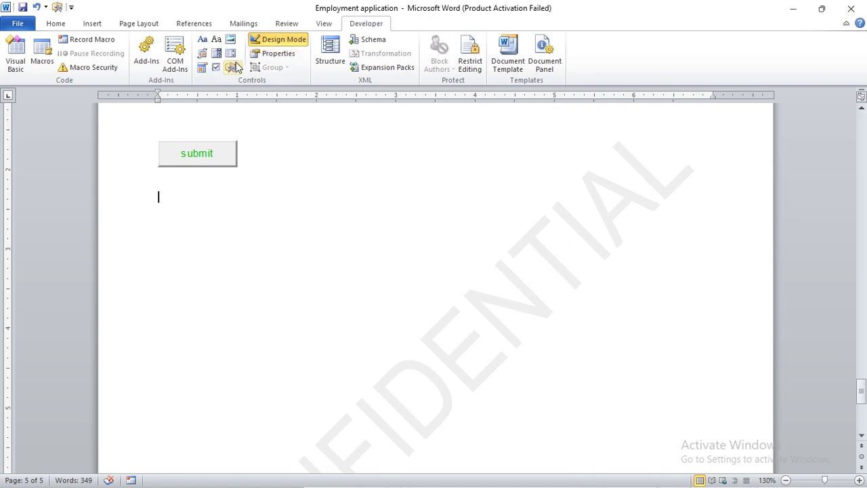
pyautogui.click(232, 67)
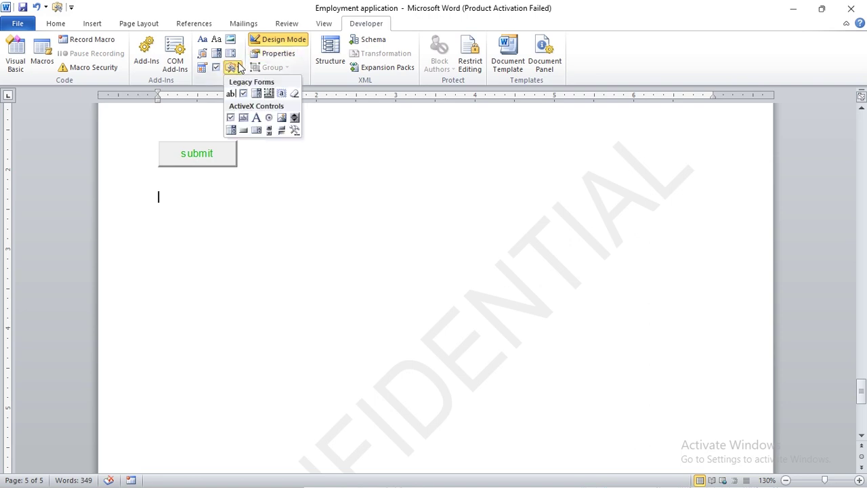
pyautogui.click(269, 130)
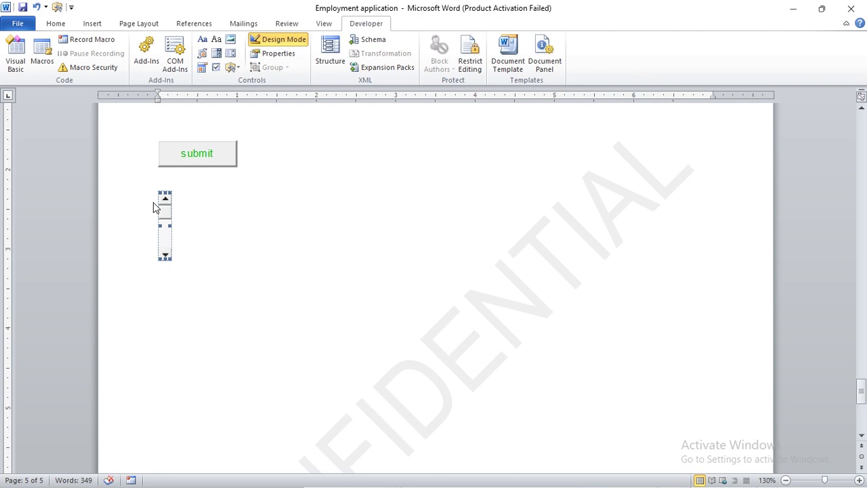
# - Type three placeholder lines (lkjfkld, fdfjdlkjfl, sdjflsd) above the scroll bar and adjust its length
pyautogui.click(170, 220)
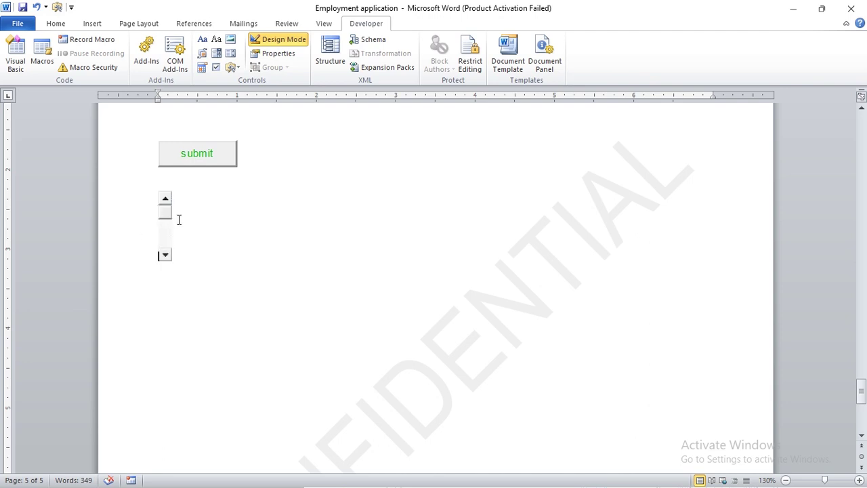
pyautogui.write('lkjfkld')
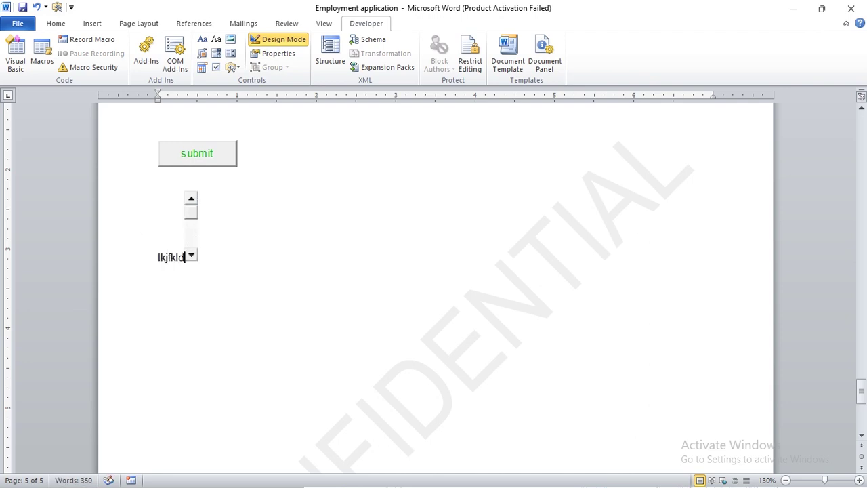
pyautogui.press('Return')
pyautogui.write('fdfjdlkjfl')
pyautogui.press('Return')
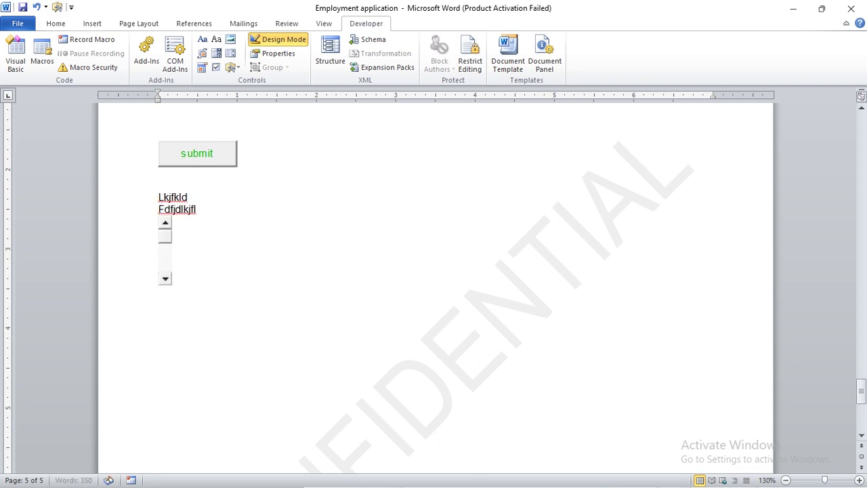
pyautogui.write('sdjflsd')
pyautogui.press('Return')
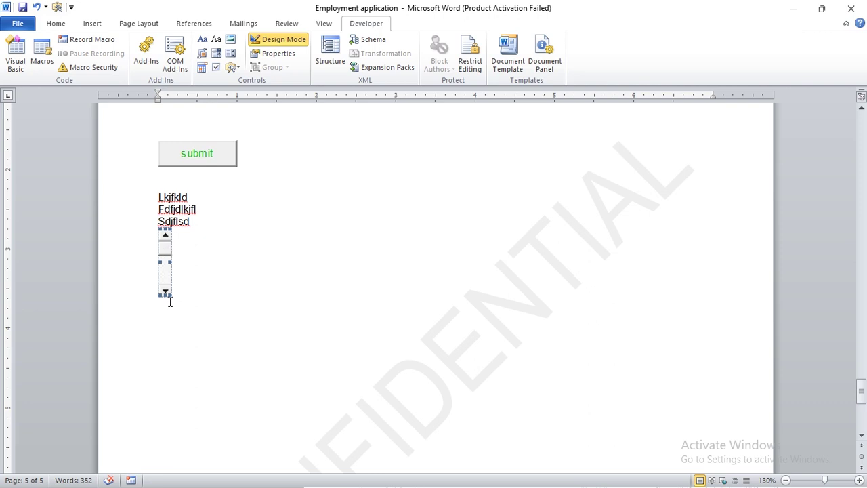
pyautogui.moveTo(166, 295); pyautogui.dragTo(165, 386)
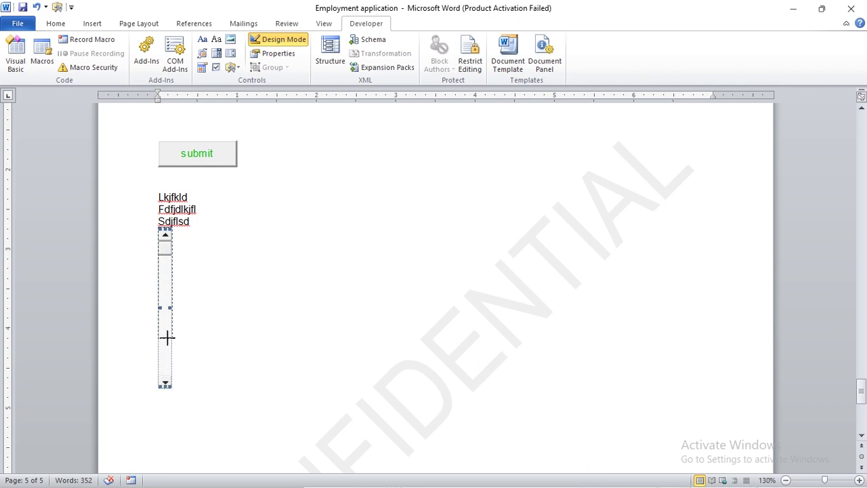
pyautogui.hotkey('ctrl', 'z')
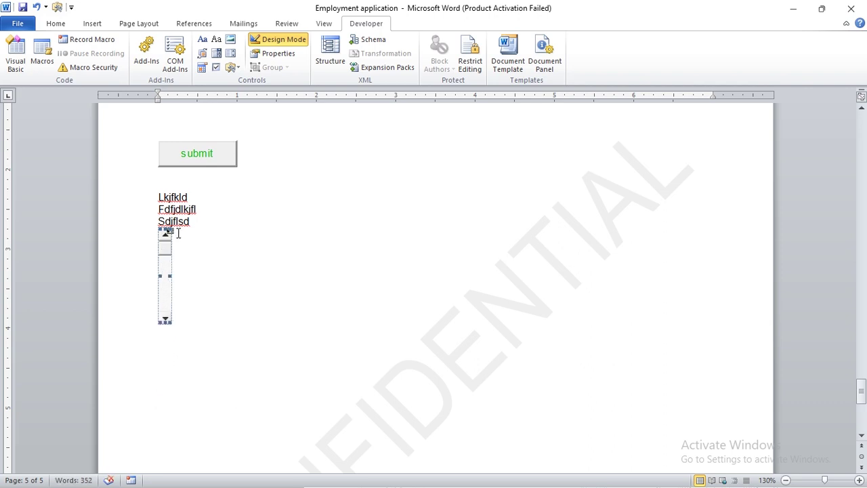
pyautogui.click(185, 202)
# - Set the top combo box's layout wrapping to In Front of Text
pyautogui.click(165, 257)
pyautogui.scroll(3, 273, 204)
pyautogui.click(227, 249)
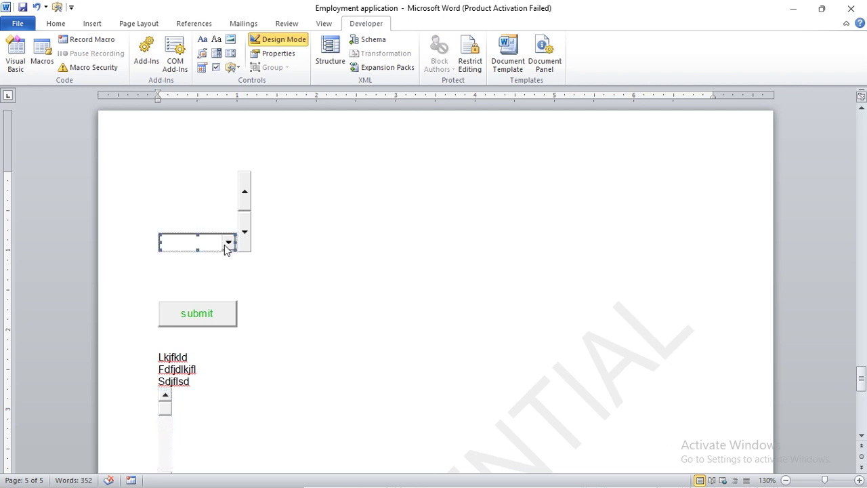
pyautogui.click(243, 228)
pyautogui.click(221, 238)
pyautogui.click(239, 237)
pyautogui.click(210, 244)
pyautogui.rightClick(219, 251)
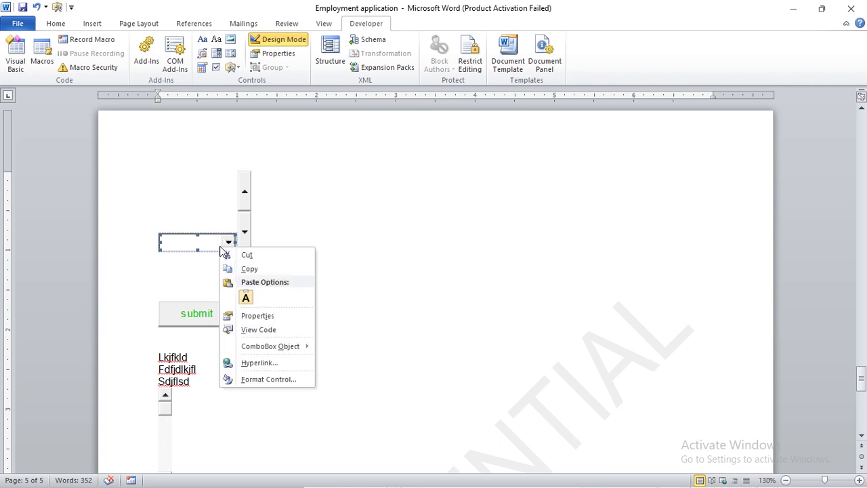
pyautogui.click(302, 380)
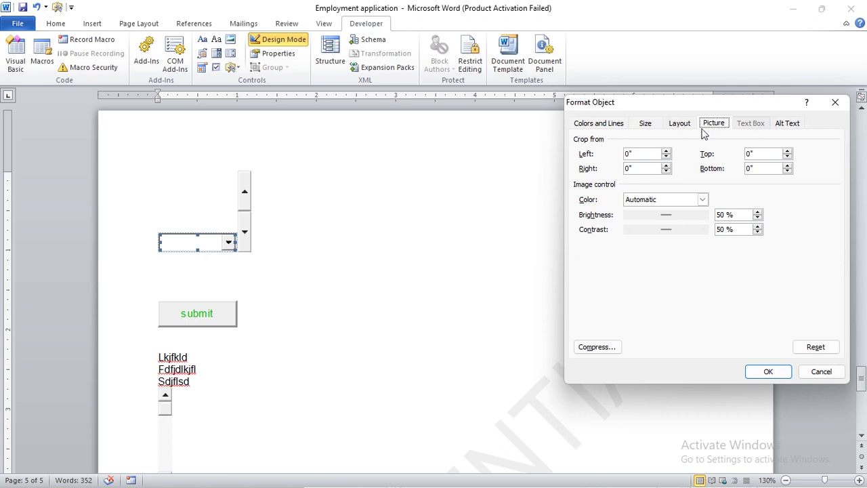
pyautogui.click(677, 128)
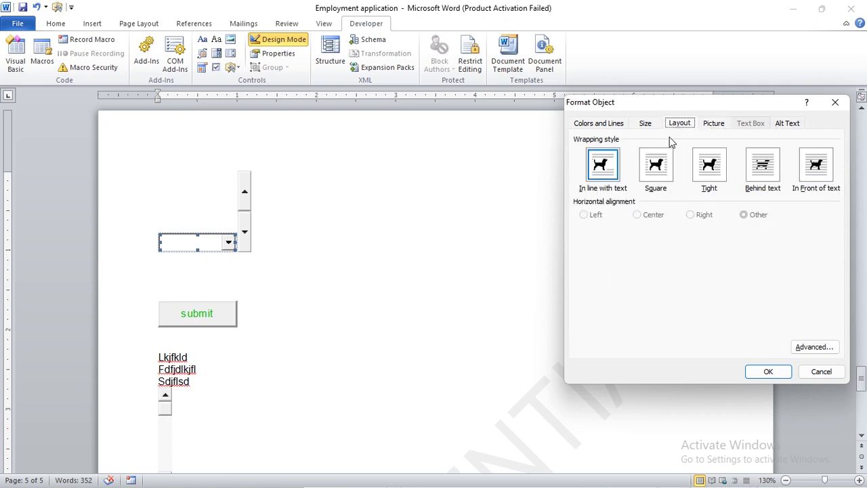
pyautogui.click(816, 183)
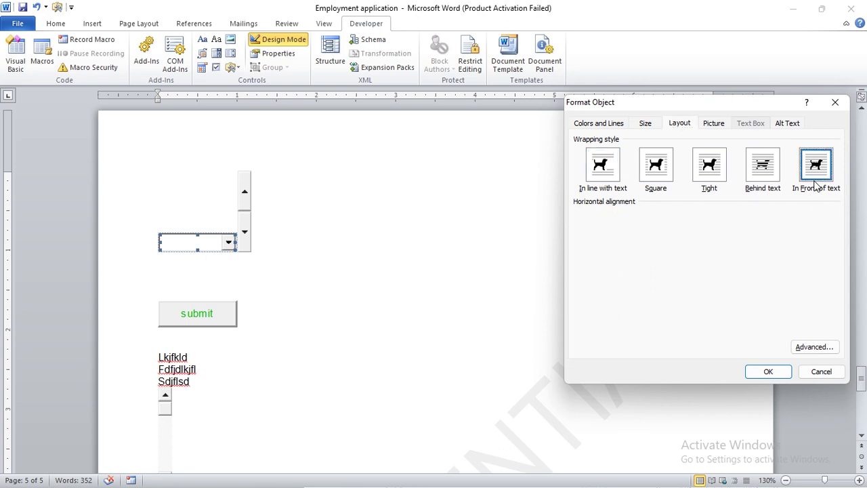
pyautogui.click(772, 372)
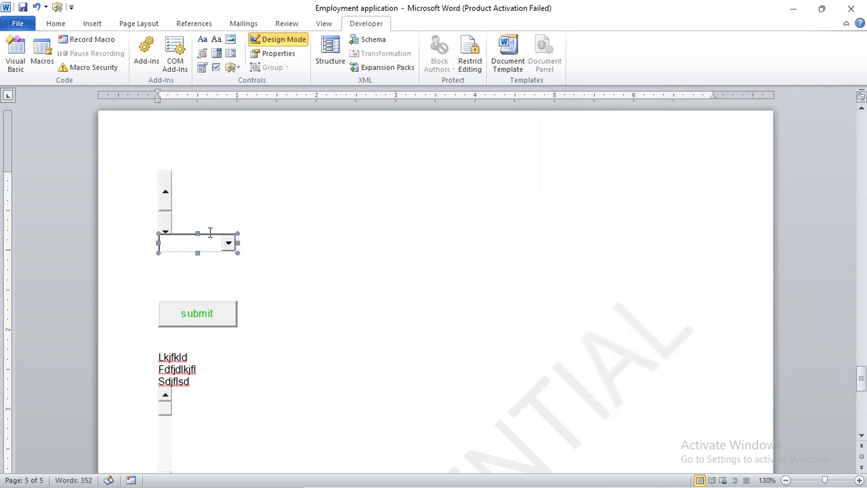
# - Drag the combo box right, clear of the spin buttons, and select the three placeholder lines
pyautogui.moveTo(228, 243); pyautogui.dragTo(420, 232)
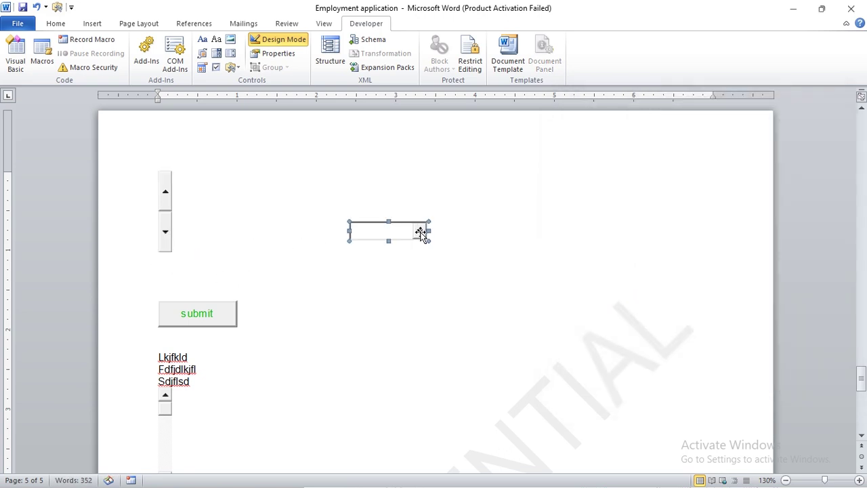
pyautogui.scroll(-5, 338, 275)
pyautogui.scroll(2, 340, 272)
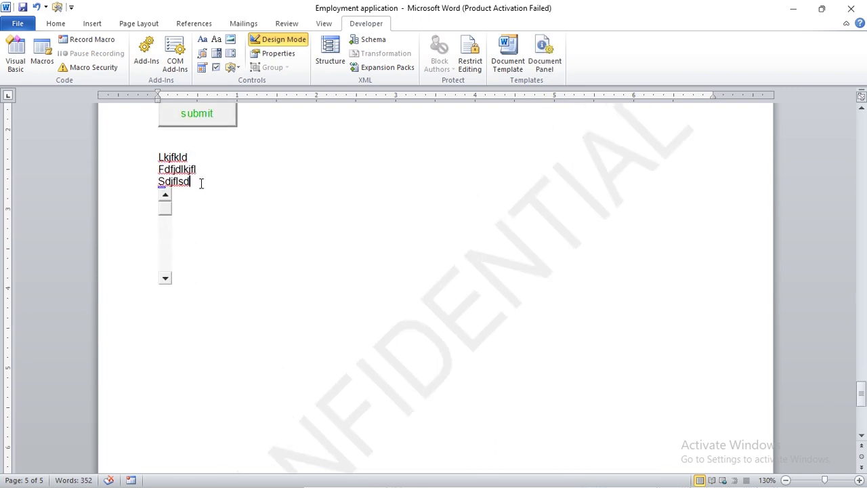
pyautogui.moveTo(199, 182); pyautogui.dragTo(150, 154)
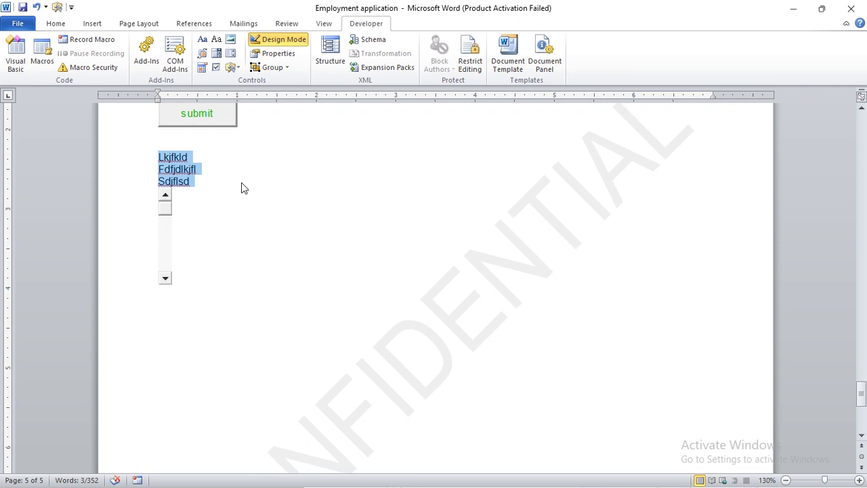
# - Type Photoshop, Corel Draw, Indesign and After Effect on separate lines over the placeholders
pyautogui.write('Phor')
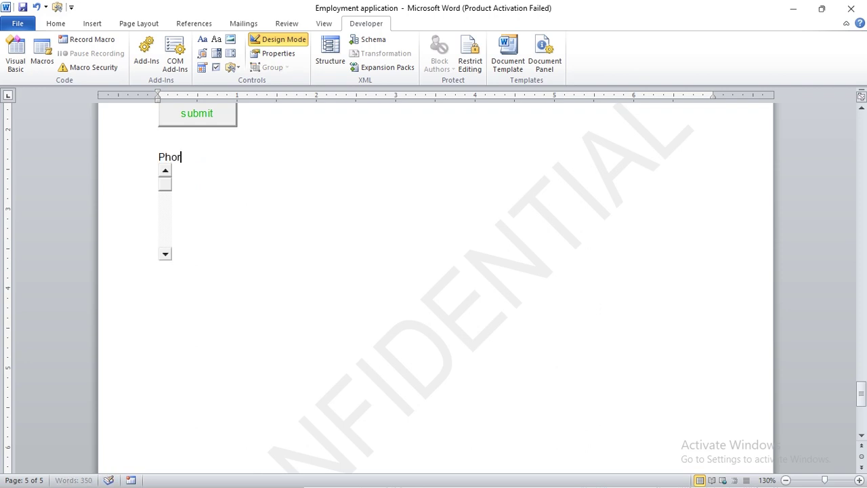
pyautogui.write('o')
pyautogui.press('BackSpace')
pyautogui.press('BackSpace')
pyautogui.write('sho')
pyautogui.write('p')
pyautogui.press('Return')
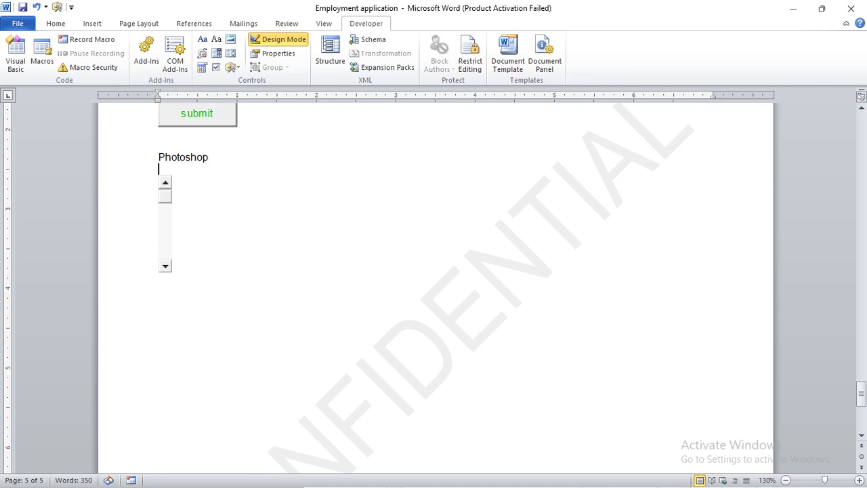
pyautogui.write('Corel Dr')
pyautogui.write('aw')
pyautogui.press('Return')
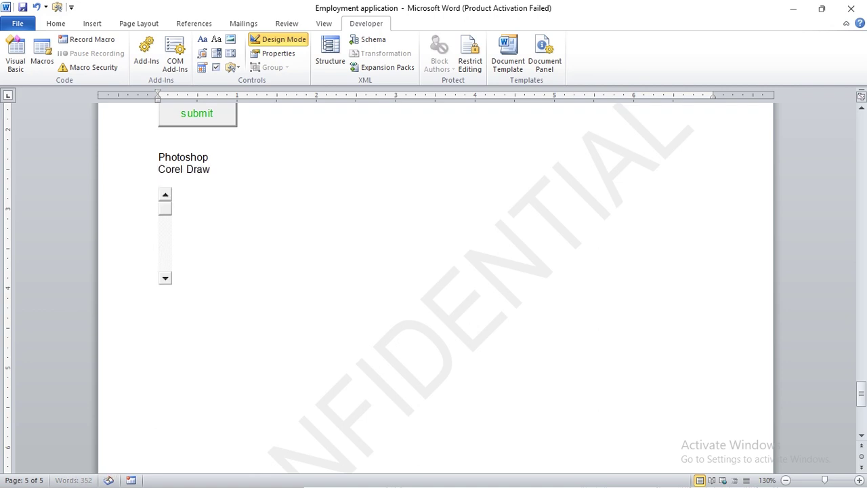
pyautogui.write('Indesi')
pyautogui.write('gn')
pyautogui.press('Return')
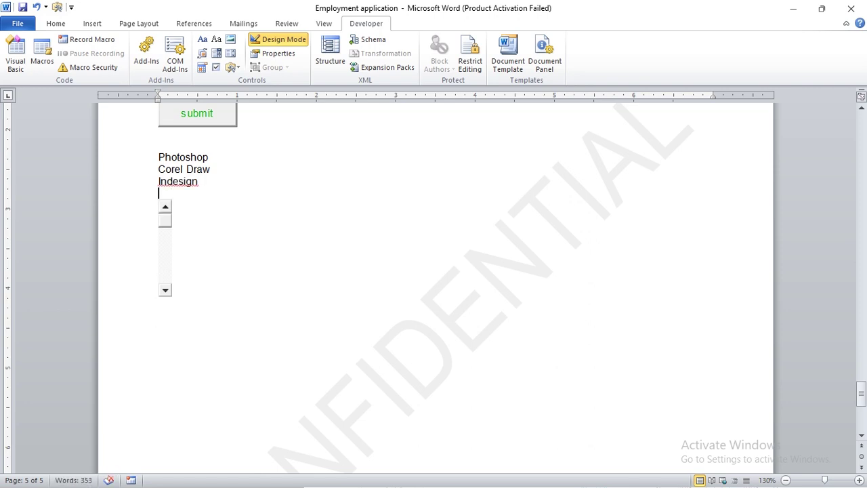
pyautogui.write('Aft')
pyautogui.write('er Effec')
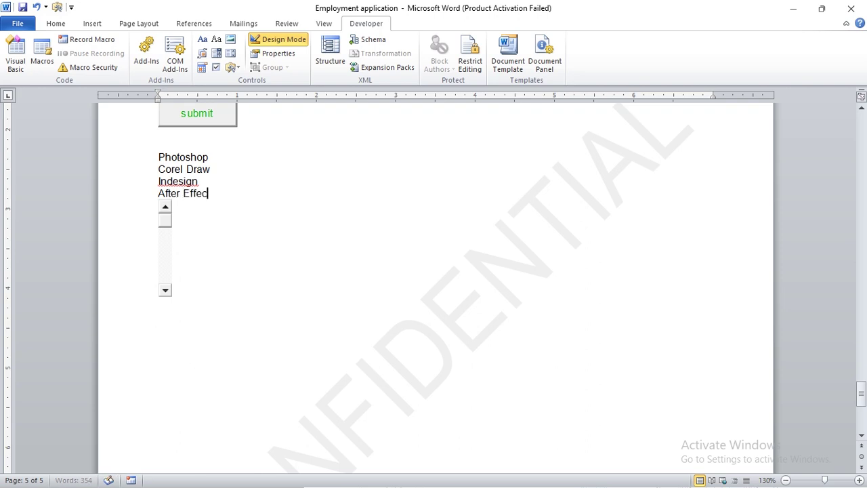
pyautogui.write('t')
# - Set the spin button's layout wrapping to In Front of Text
pyautogui.click(174, 250)
pyautogui.click(166, 223)
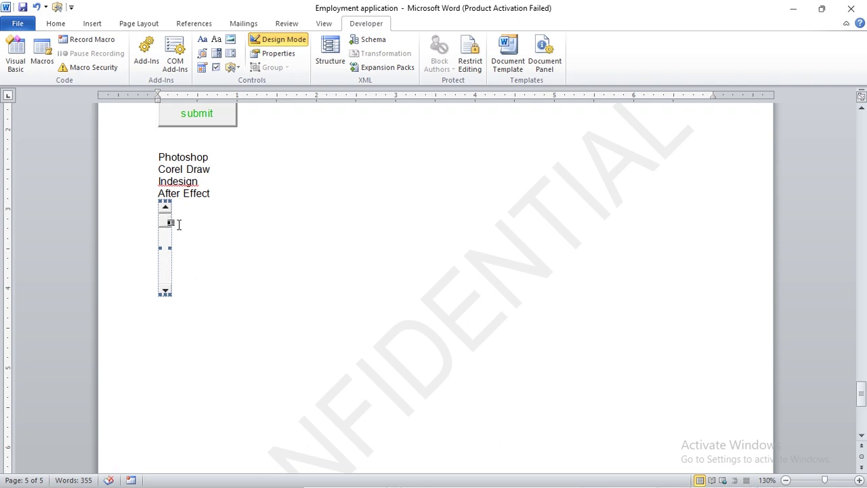
pyautogui.rightClick(167, 258)
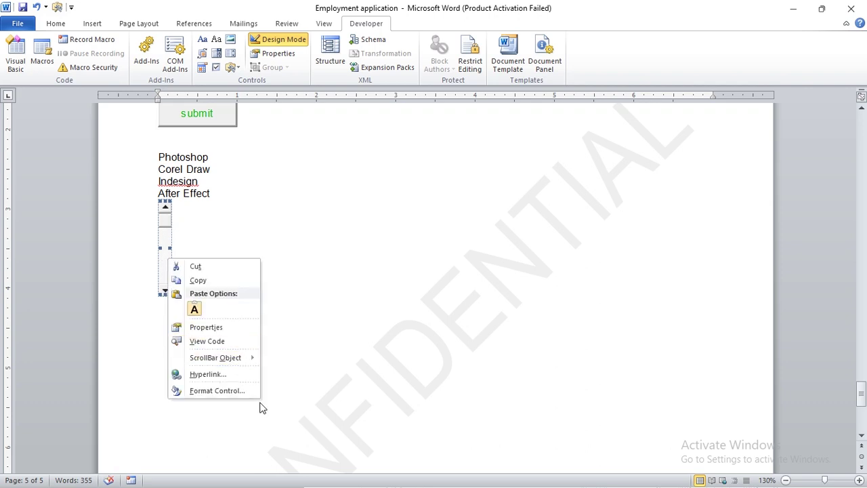
pyautogui.click(233, 391)
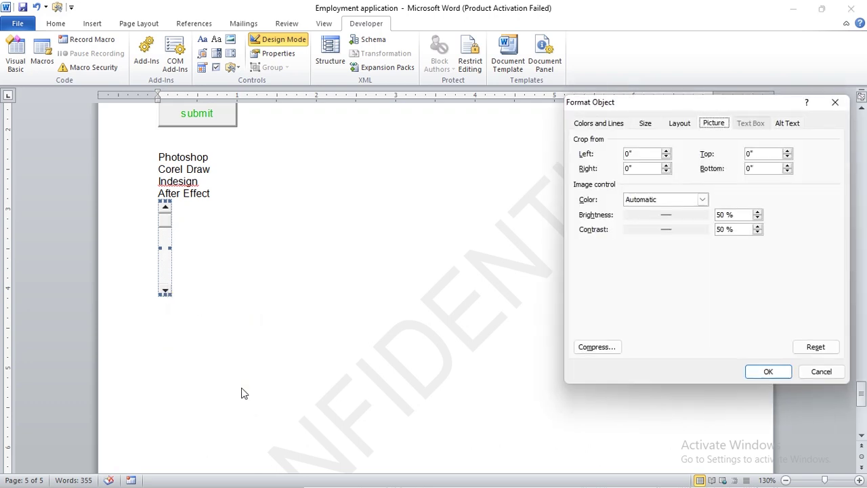
pyautogui.click(681, 130)
pyautogui.click(825, 179)
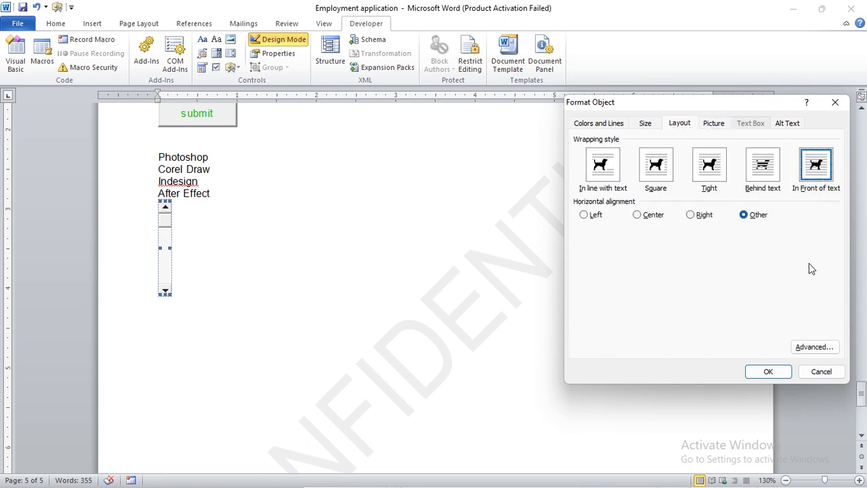
pyautogui.click(764, 371)
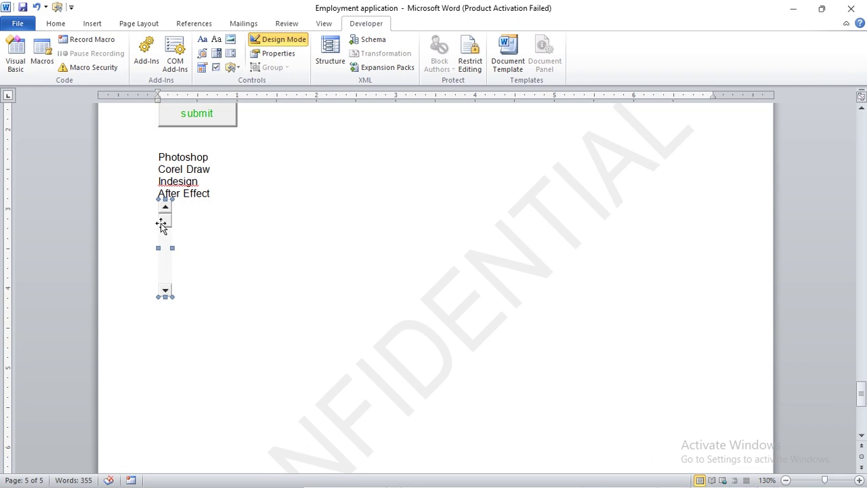
# - Move the spin button beside the software list and shorten it to the list's height
pyautogui.moveTo(166, 232); pyautogui.dragTo(216, 175)
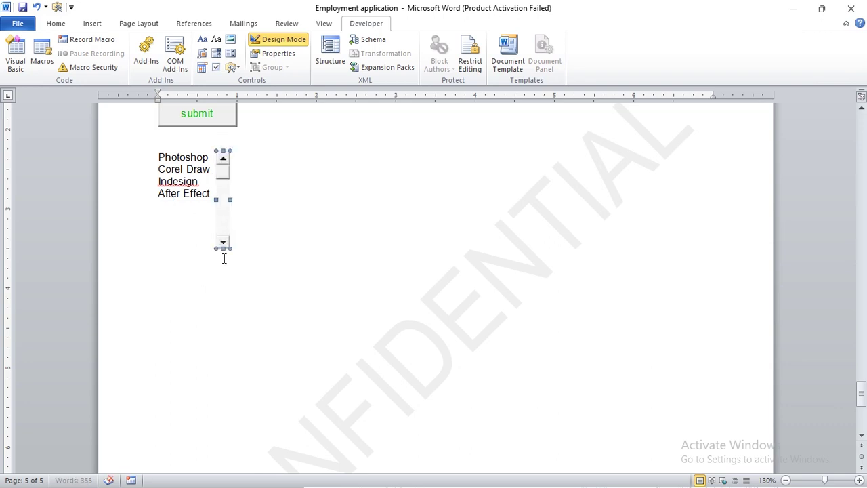
pyautogui.moveTo(226, 208); pyautogui.dragTo(226, 208)
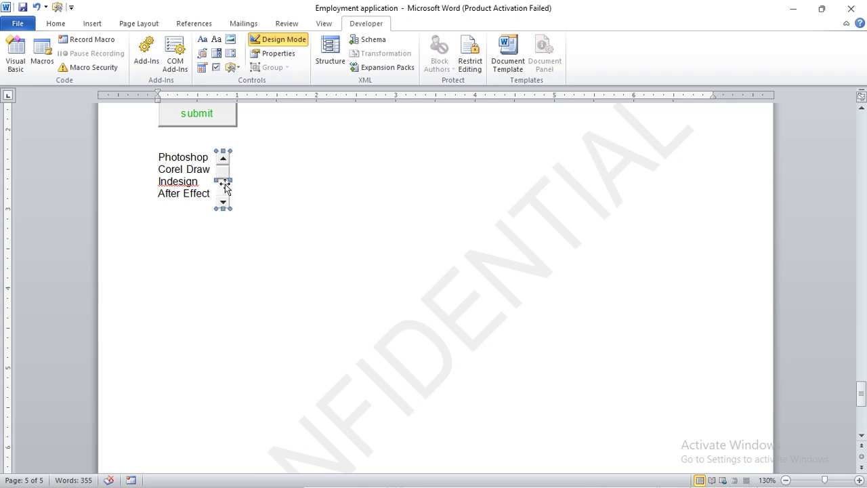
pyautogui.click(224, 203)
pyautogui.click(224, 203)
pyautogui.moveTo(223, 206); pyautogui.dragTo(223, 199)
pyautogui.click(244, 210)
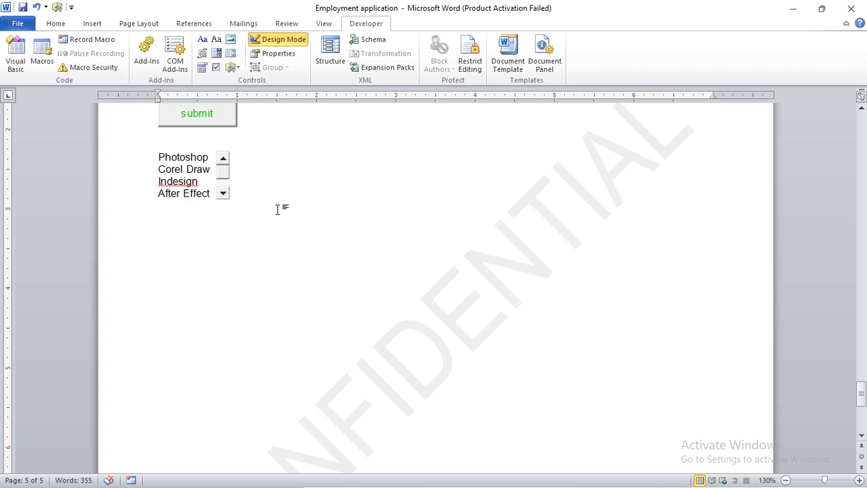
pyautogui.scroll(4, 203, 210)
# - Insert an ActiveX toggle button below the software list and widen it
pyautogui.scroll(-2, 232, 215)
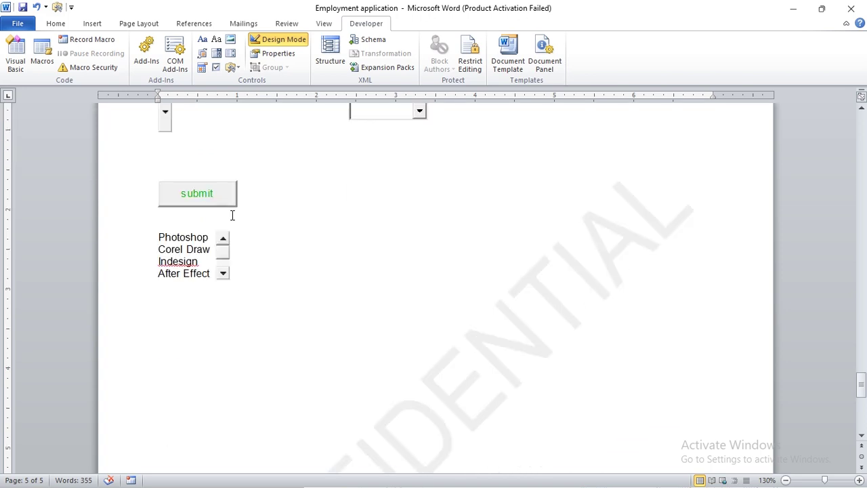
pyautogui.scroll(4, 232, 214)
pyautogui.click(232, 70)
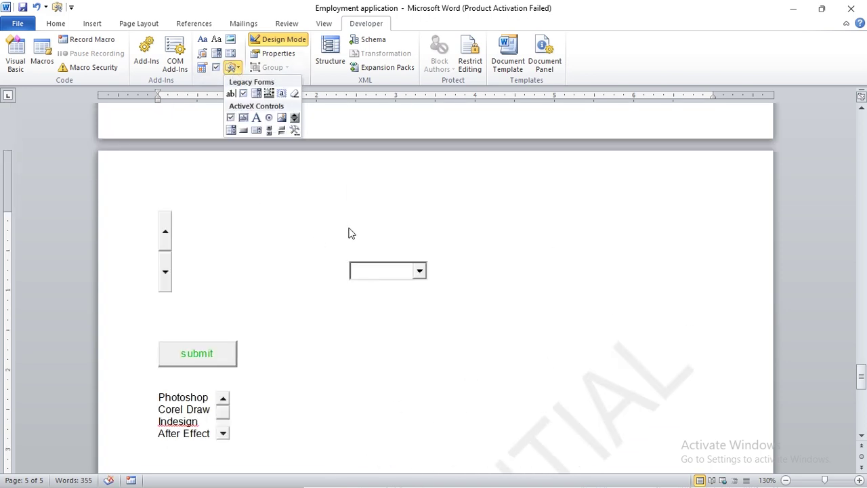
pyautogui.click(283, 134)
pyautogui.scroll(-5, 277, 315)
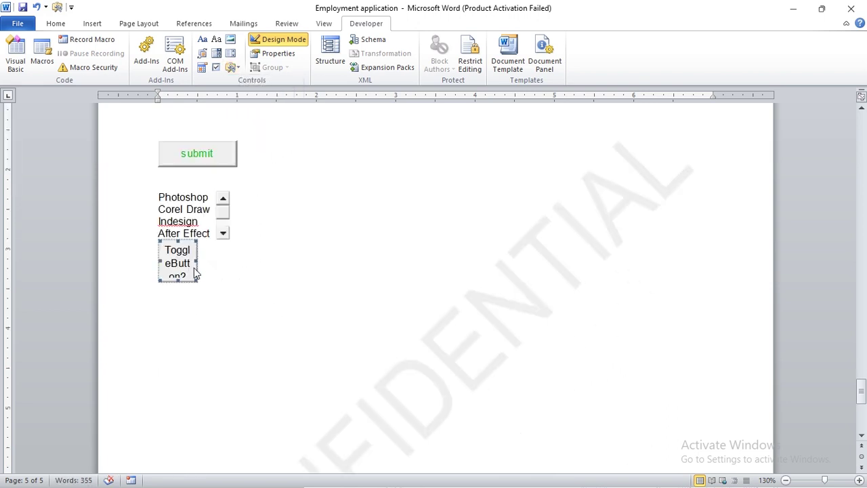
pyautogui.moveTo(197, 262); pyautogui.dragTo(269, 262)
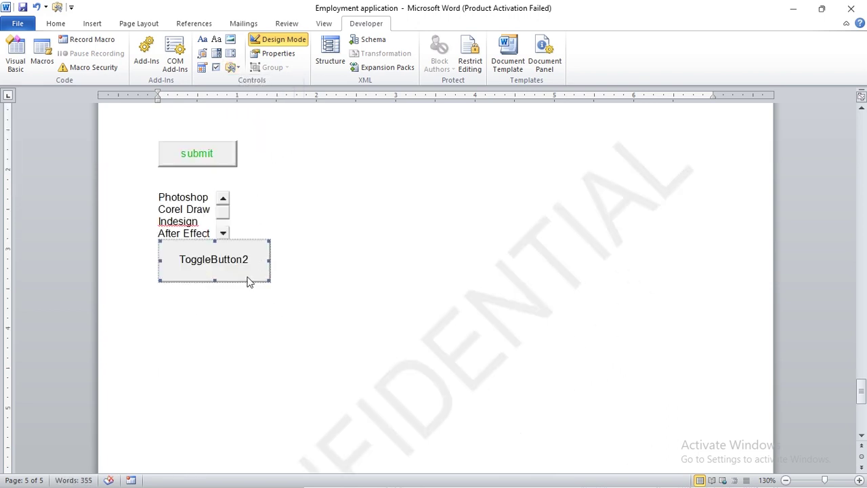
# - Change the toggle button's caption from ToggleButton2 to Cancel
pyautogui.rightClick(251, 274)
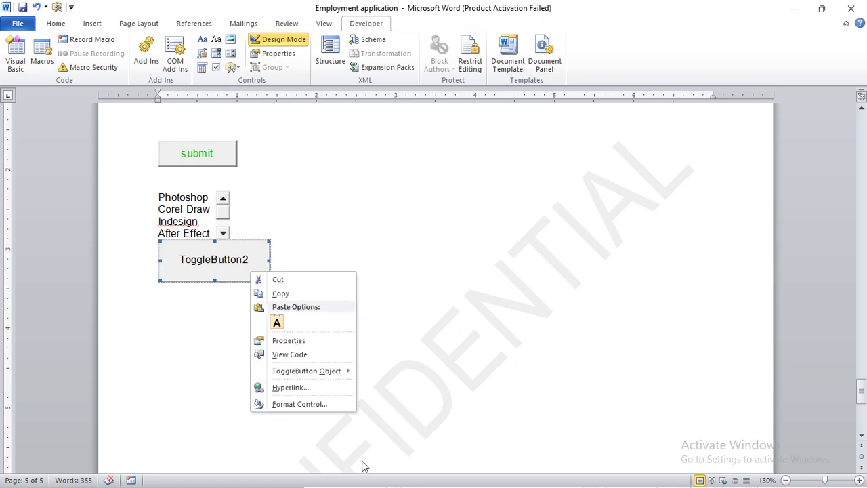
pyautogui.moveTo(336, 374)
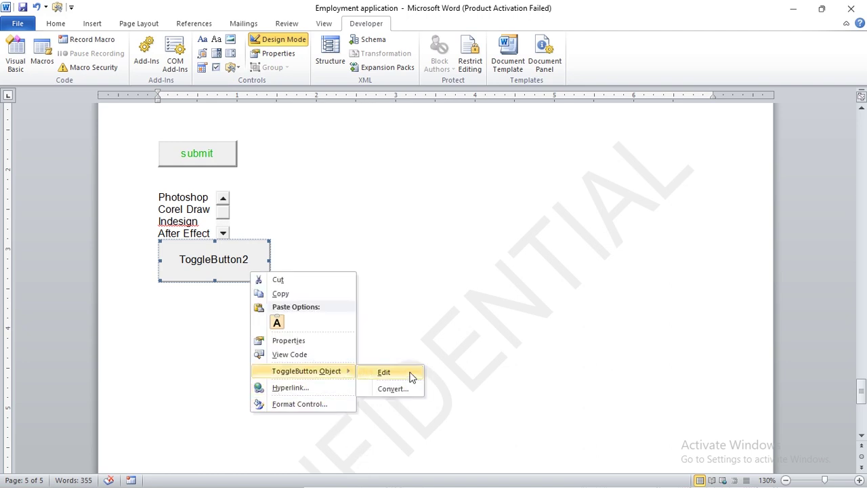
pyautogui.click(383, 372)
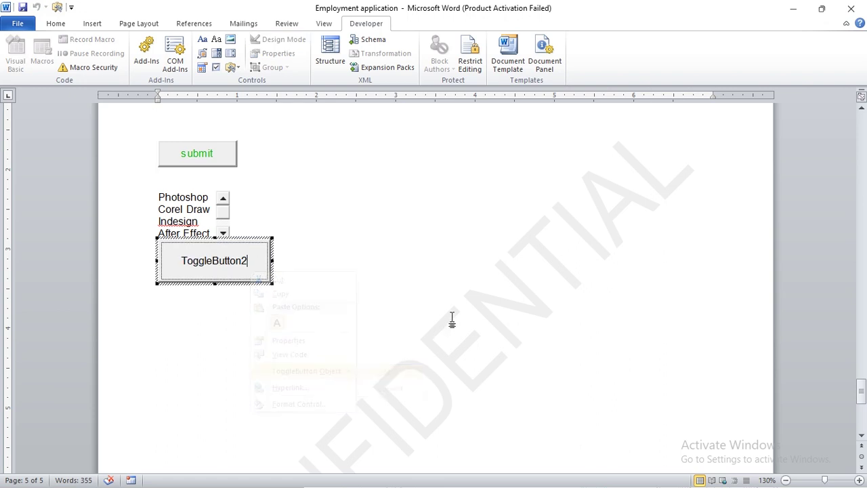
pyautogui.moveTo(252, 261); pyautogui.dragTo(169, 274)
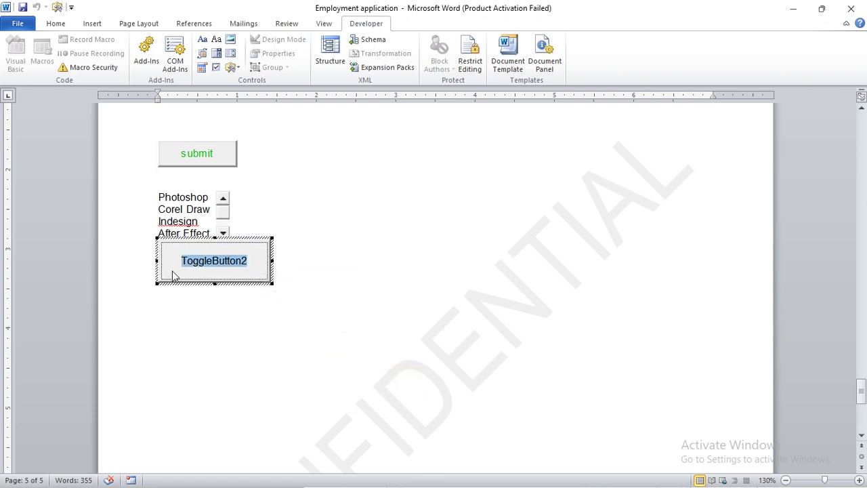
pyautogui.write('C')
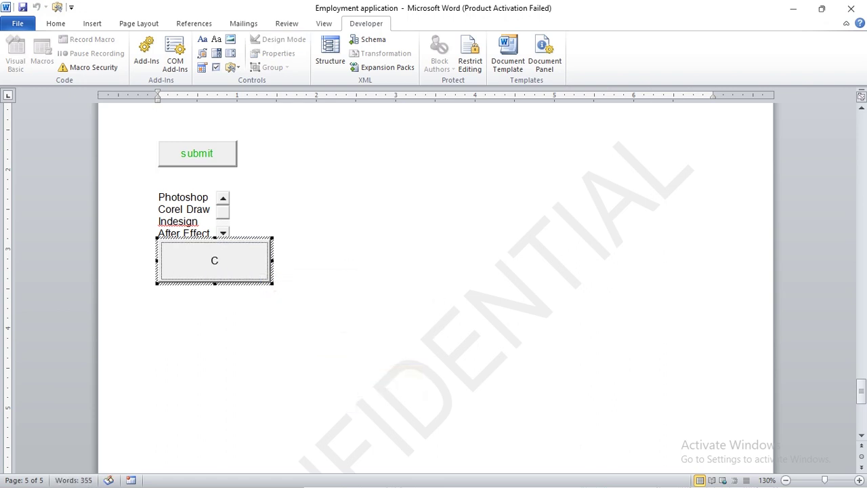
pyautogui.write('an')
pyautogui.press('BackSpace')
pyautogui.write('c')
pyautogui.write('el')
pyautogui.click(256, 337)
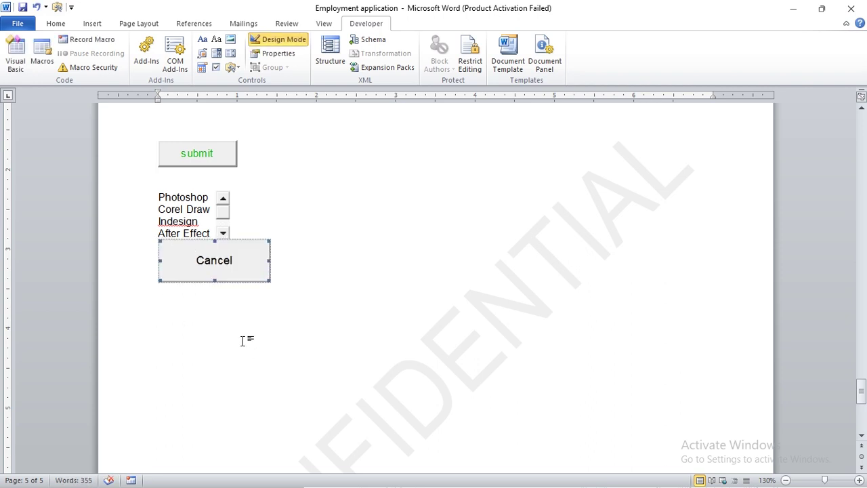
# - Make the Cancel button shorter and narrower
pyautogui.moveTo(215, 280); pyautogui.dragTo(215, 263)
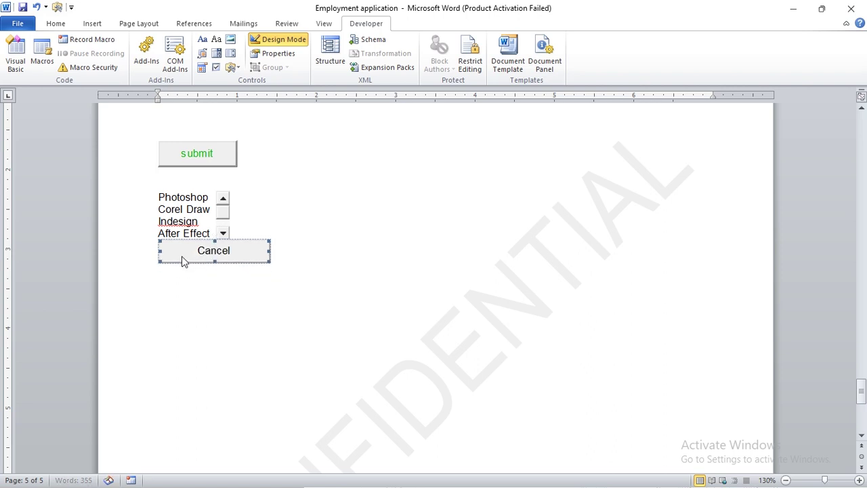
pyautogui.moveTo(271, 252); pyautogui.dragTo(246, 252)
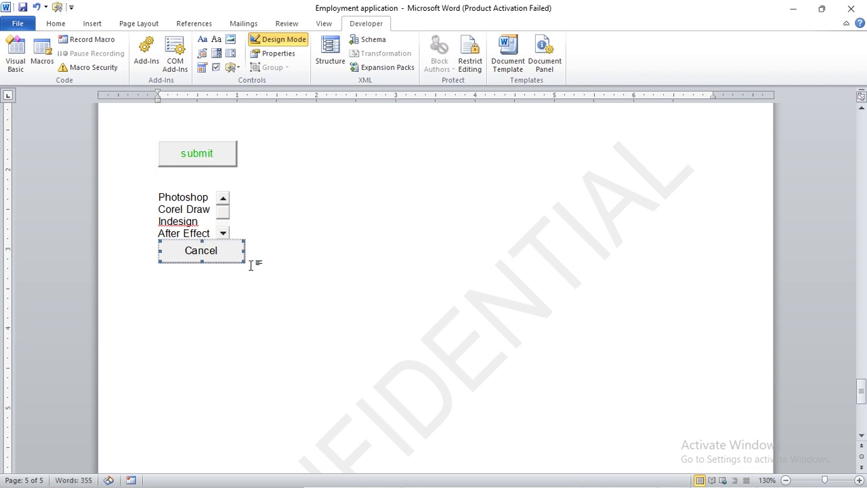
pyautogui.click(261, 271)
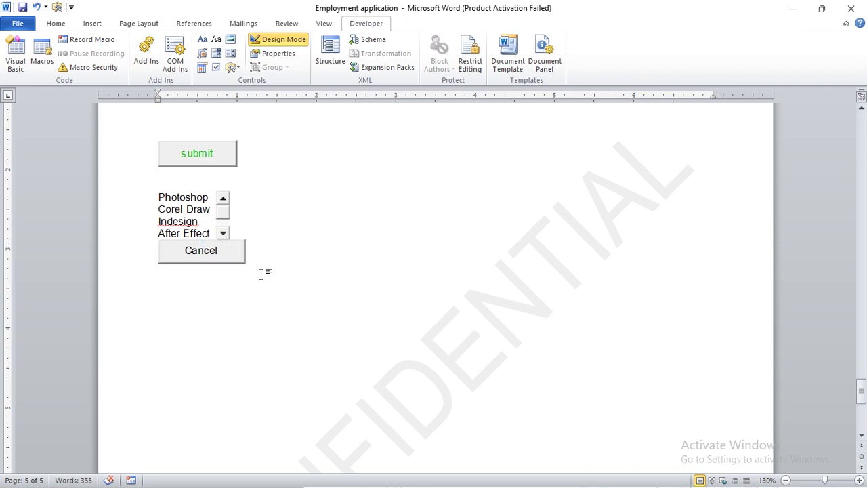
pyautogui.scroll(2, 263, 273)
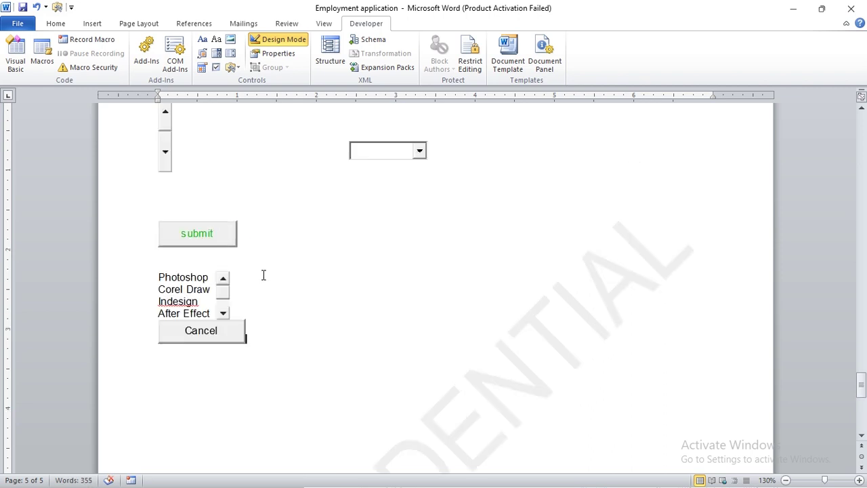
# - Jump to the top of the form with Ctrl+Home and turn Design Mode off
pyautogui.scroll(1, 283, 336)
pyautogui.scroll(5, 283, 336)
pyautogui.scroll(5, 282, 335)
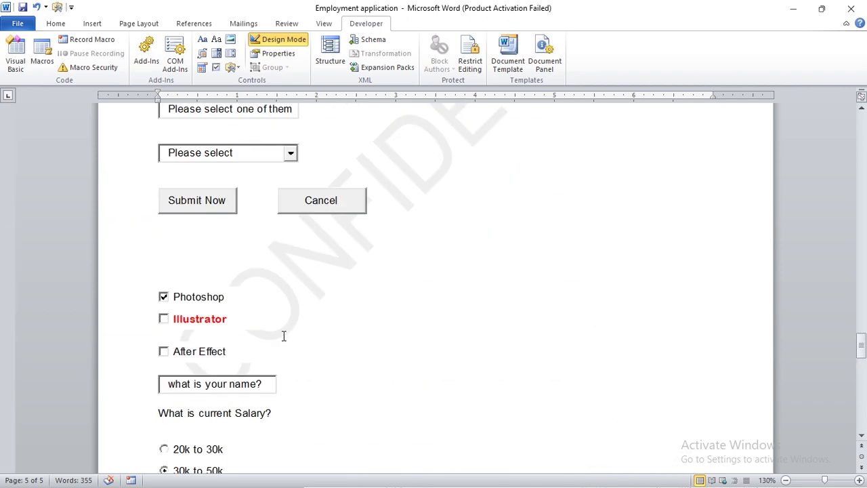
pyautogui.scroll(5, 285, 336)
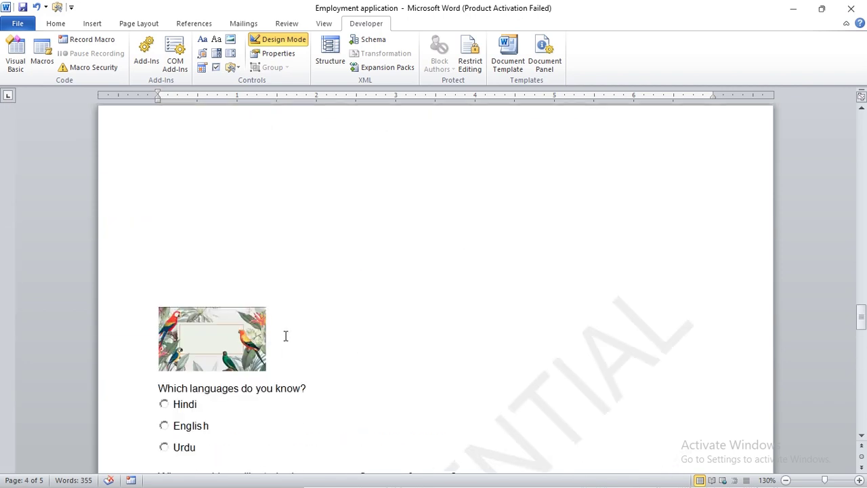
pyautogui.hotkey('ctrl', 'Home')
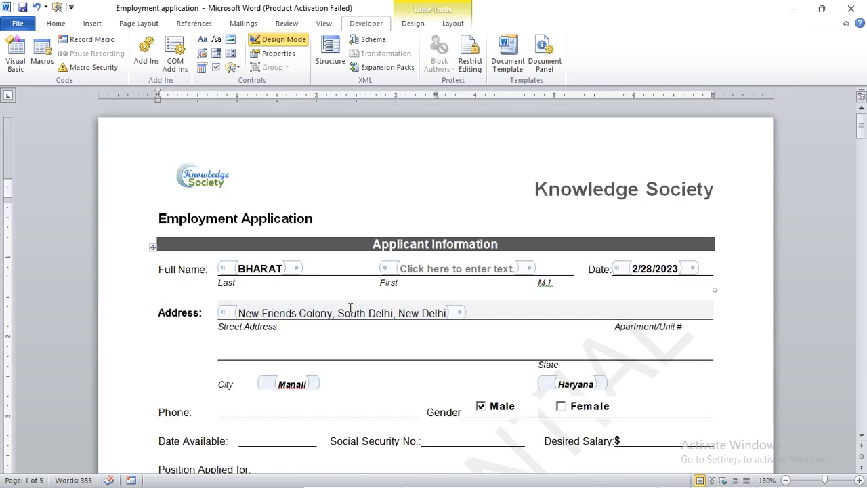
pyautogui.scroll(-2, 406, 329)
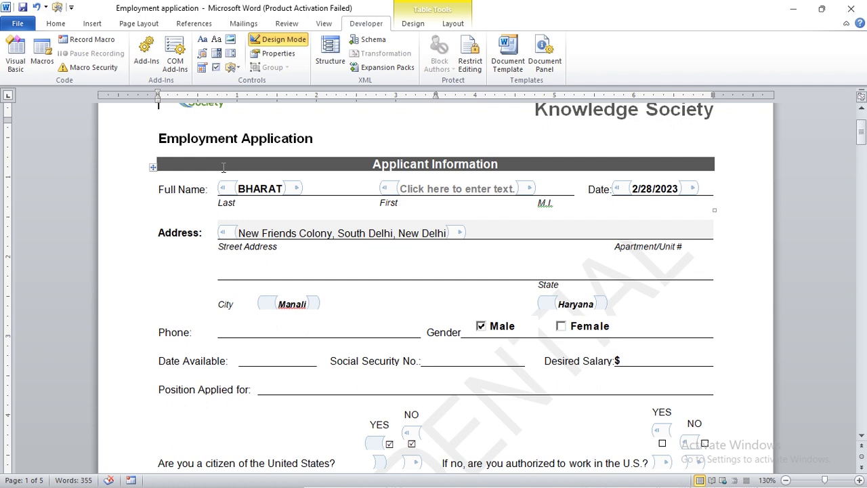
pyautogui.click(274, 40)
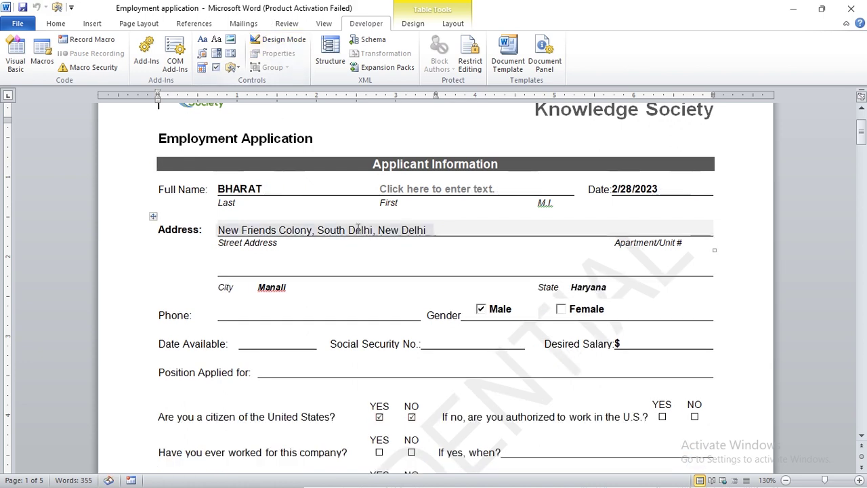
pyautogui.scroll(-3, 358, 230)
pyautogui.scroll(1, 359, 230)
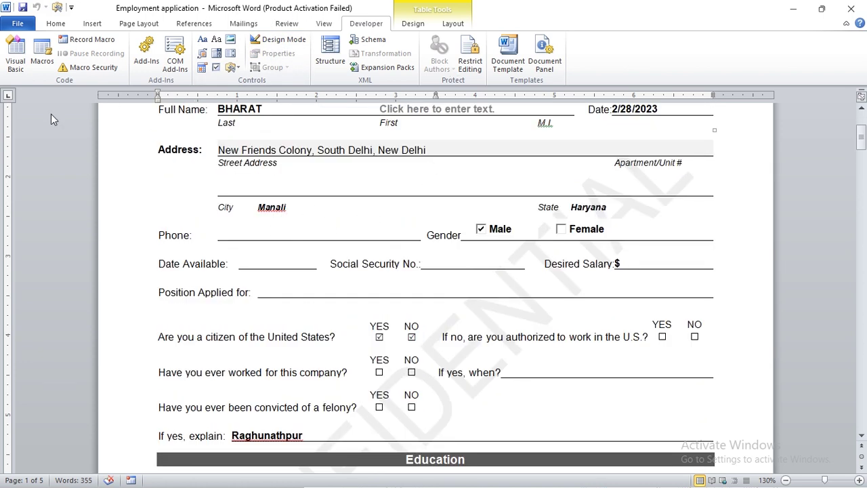
pyautogui.scroll(3, 233, 342)
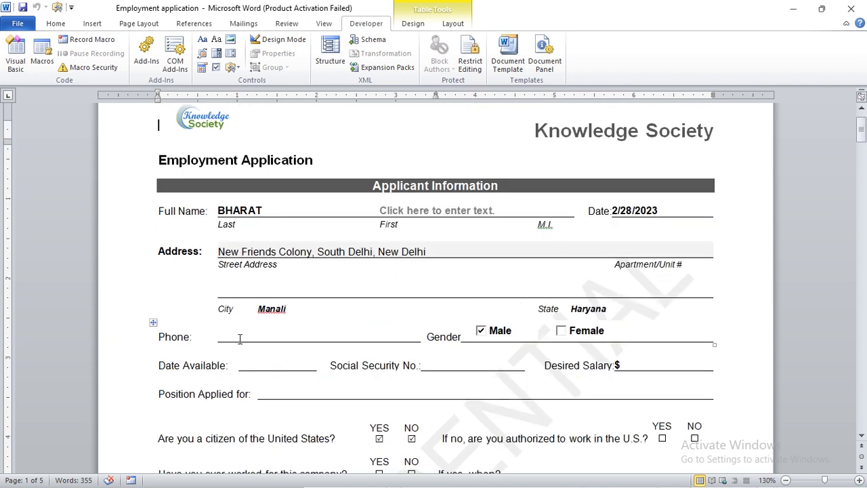
pyautogui.click(228, 309)
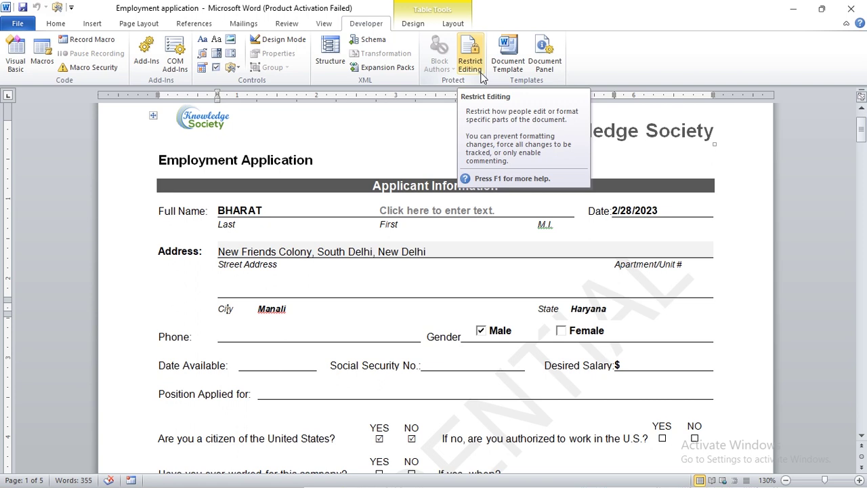
# - Enforce 'Filling in forms' editing restriction, leaving the password blank
pyautogui.click(479, 75)
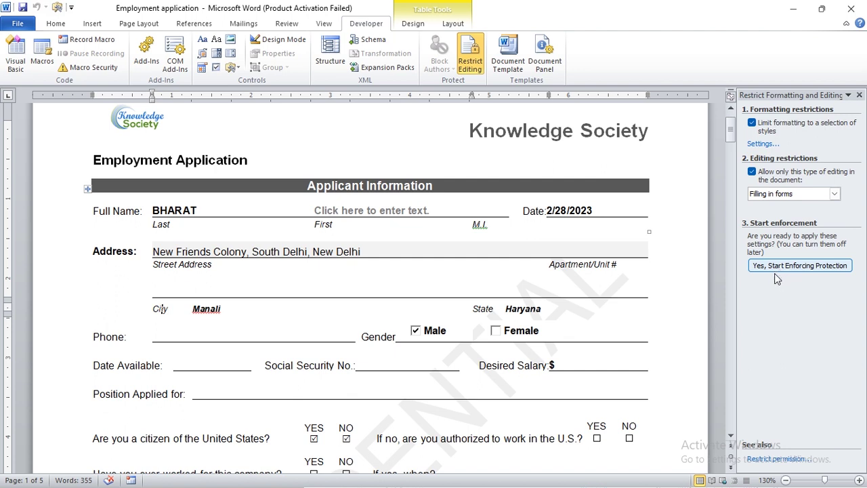
pyautogui.click(780, 265)
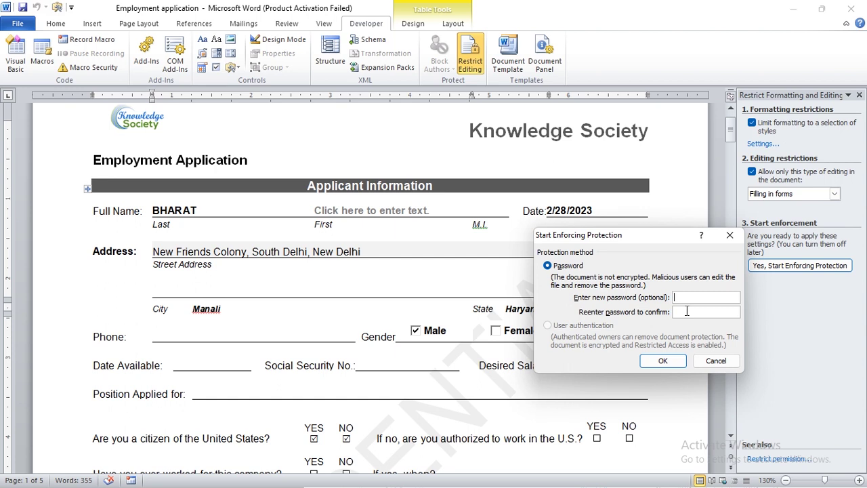
pyautogui.click(662, 361)
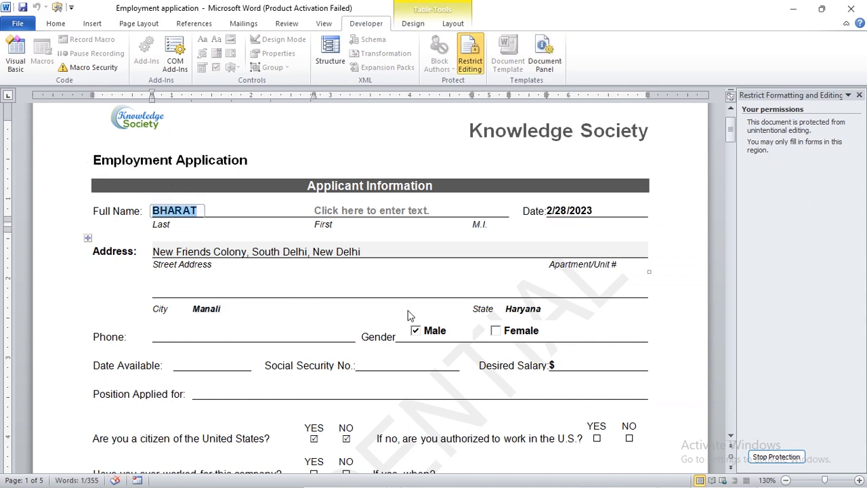
# - Tab through the form fields starting from the previous-employment YES box
pyautogui.scroll(-3, 409, 315)
pyautogui.click(313, 353)
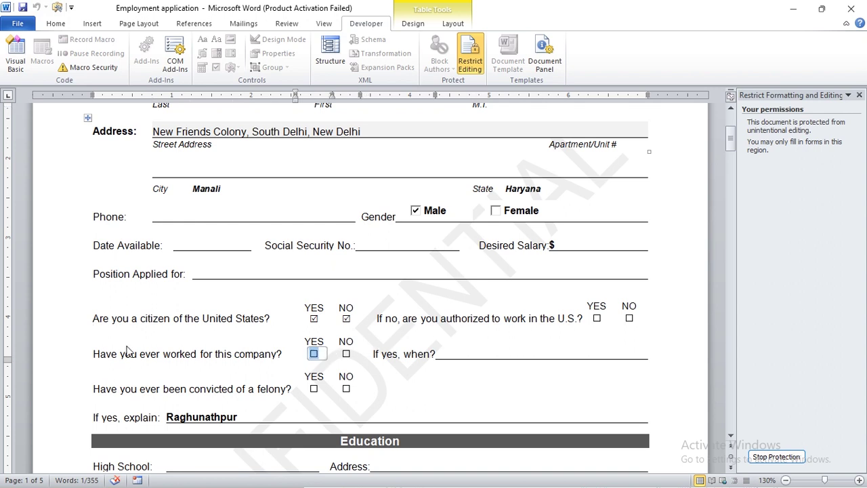
pyautogui.press('Tab')
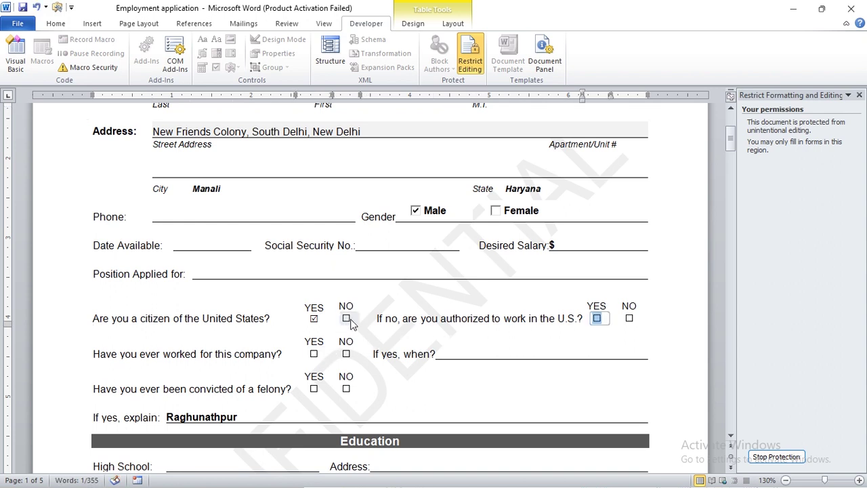
pyautogui.press('Tab')
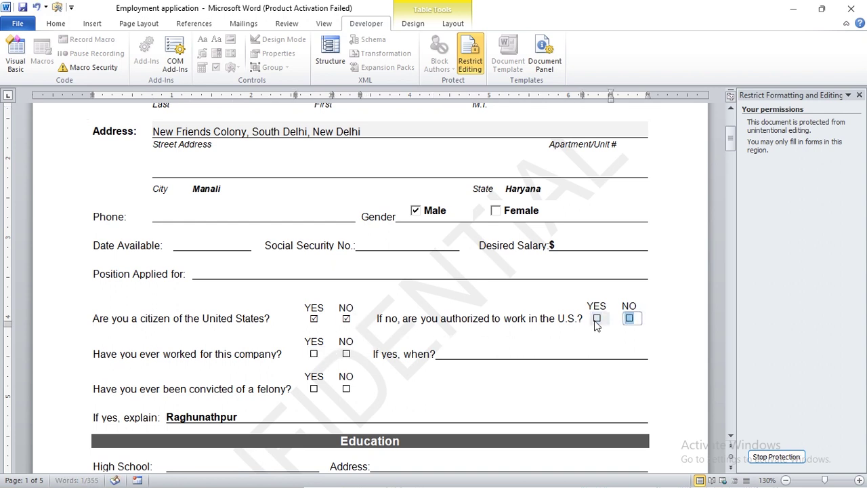
pyautogui.press('Tab')
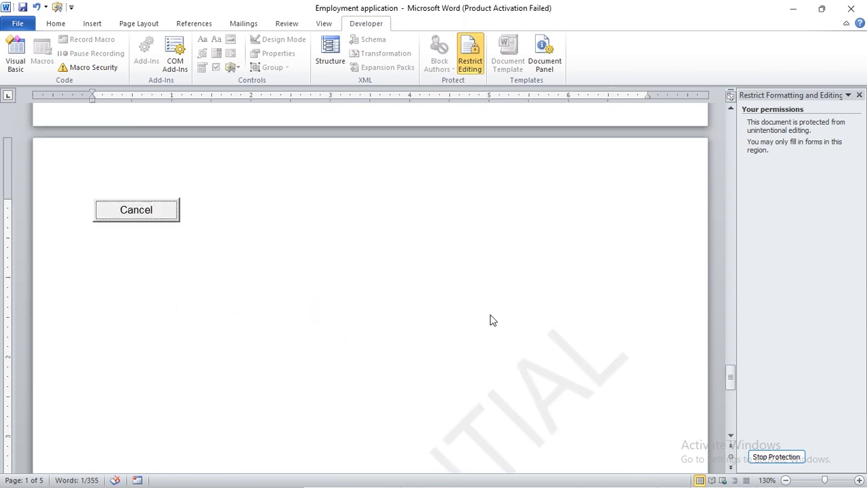
pyautogui.press('Tab')
# - Toggle the salary options, ending with 20k to 30k selected
pyautogui.scroll(1, 368, 235)
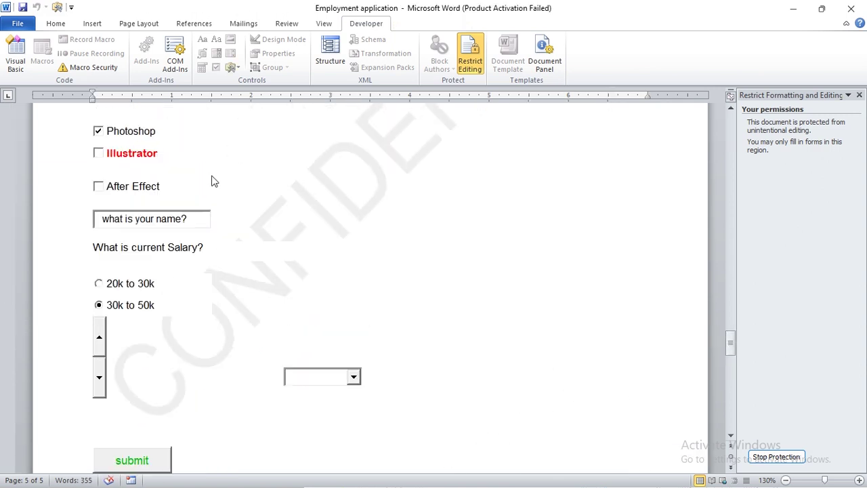
pyautogui.click(110, 306)
pyautogui.click(148, 282)
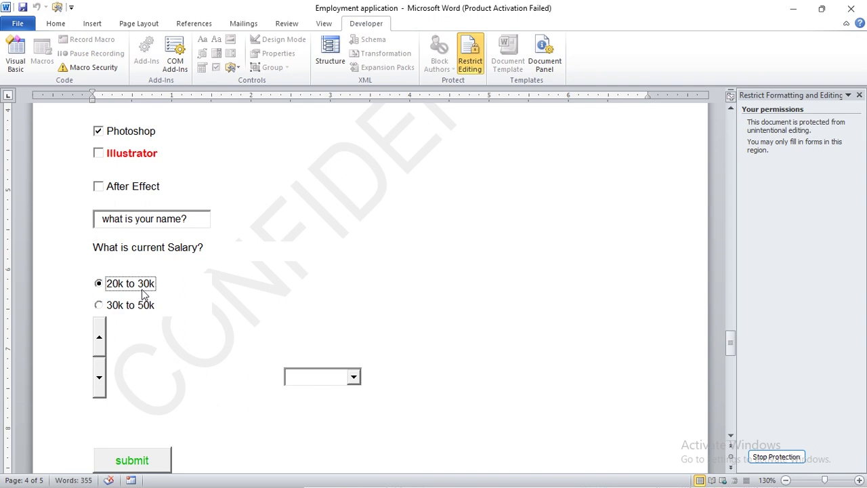
pyautogui.click(155, 306)
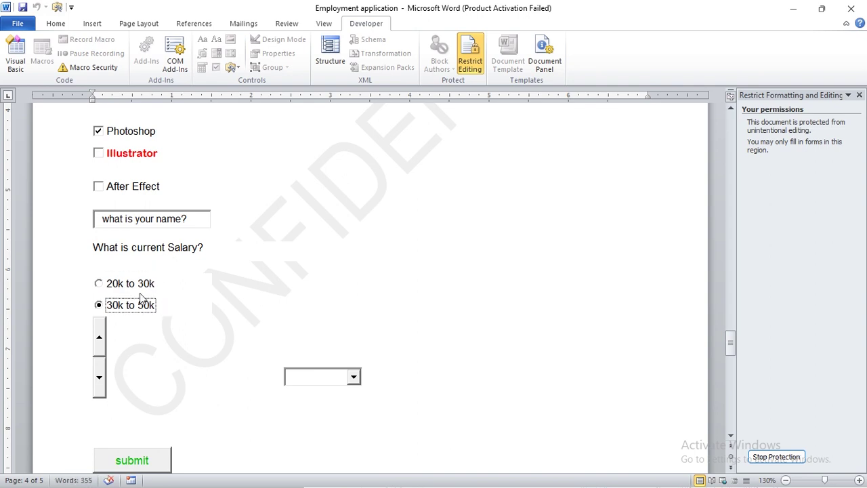
pyautogui.click(146, 285)
# - Tick and untick the Photoshop, Illustrator and After Effect boxes, leaving only After Effect ticked
pyautogui.scroll(4, 118, 230)
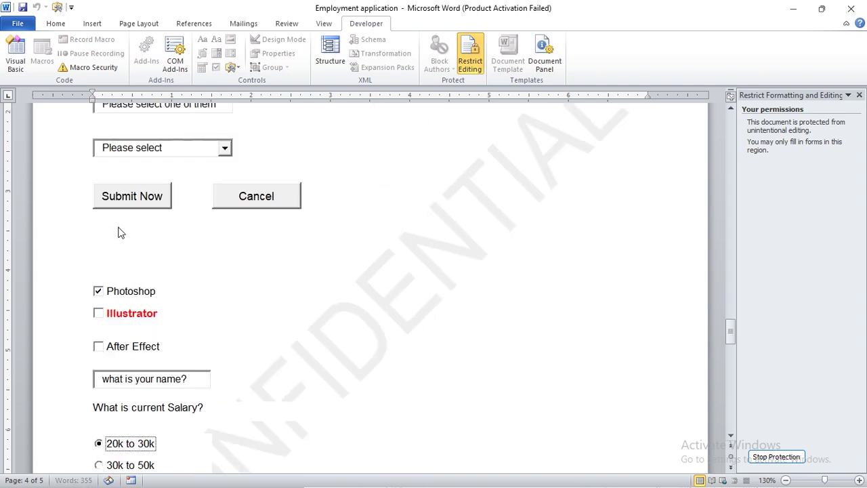
pyautogui.scroll(-2, 121, 233)
pyautogui.click(122, 233)
pyautogui.click(97, 231)
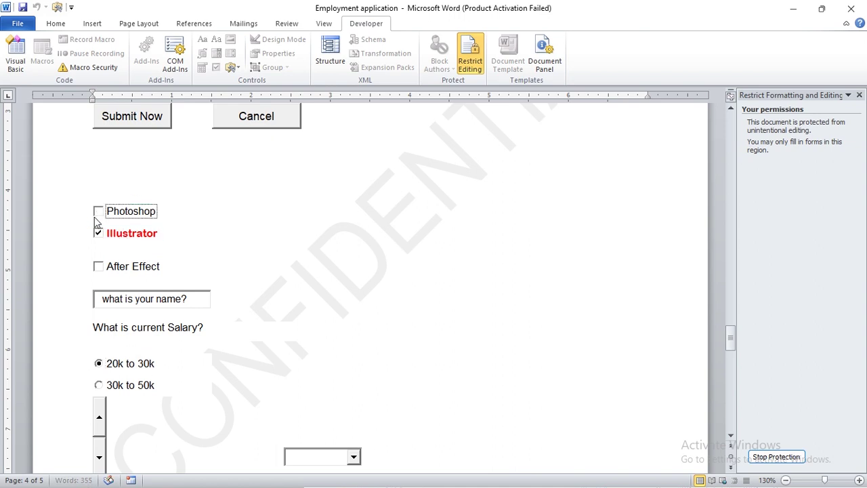
pyautogui.click(98, 211)
pyautogui.click(100, 234)
pyautogui.click(98, 223)
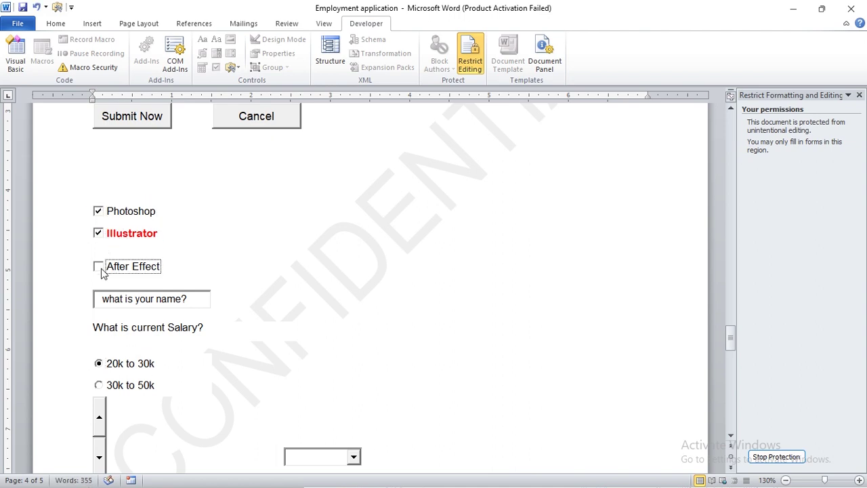
pyautogui.click(98, 267)
pyautogui.click(99, 234)
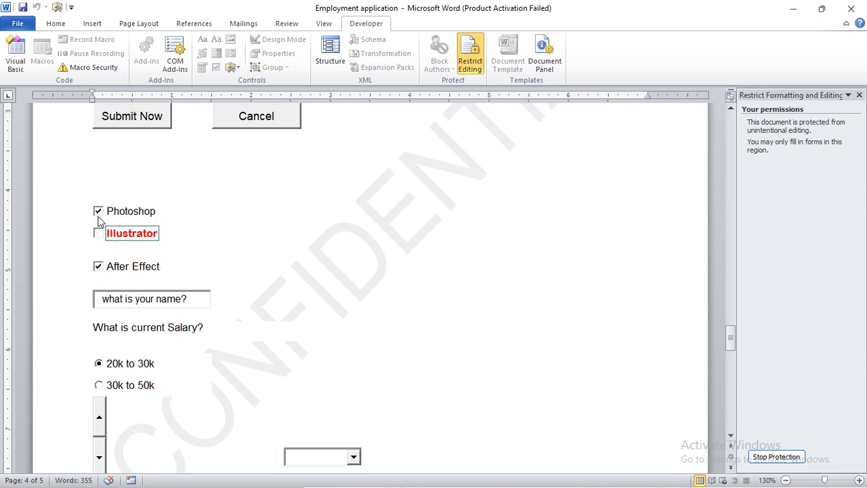
pyautogui.click(98, 211)
pyautogui.scroll(3, 178, 228)
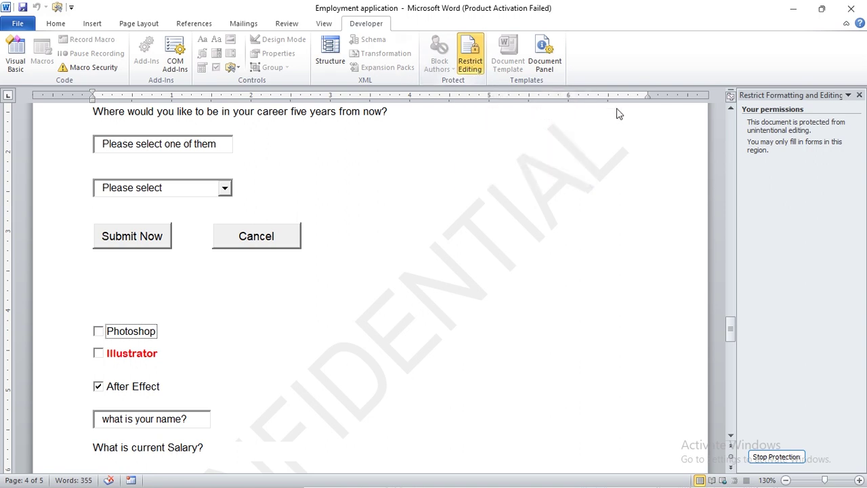
# - View the Review tab and File > Info > Protect Document, then cancel closing the document
pyautogui.click(288, 24)
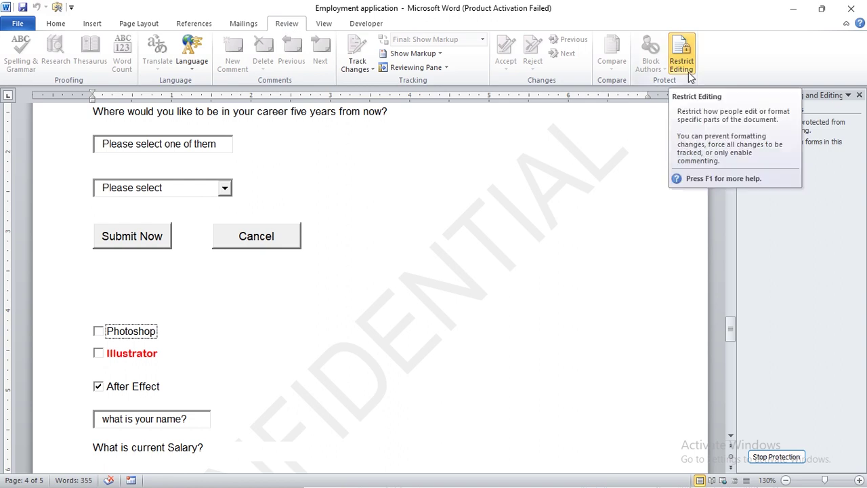
pyautogui.click(18, 25)
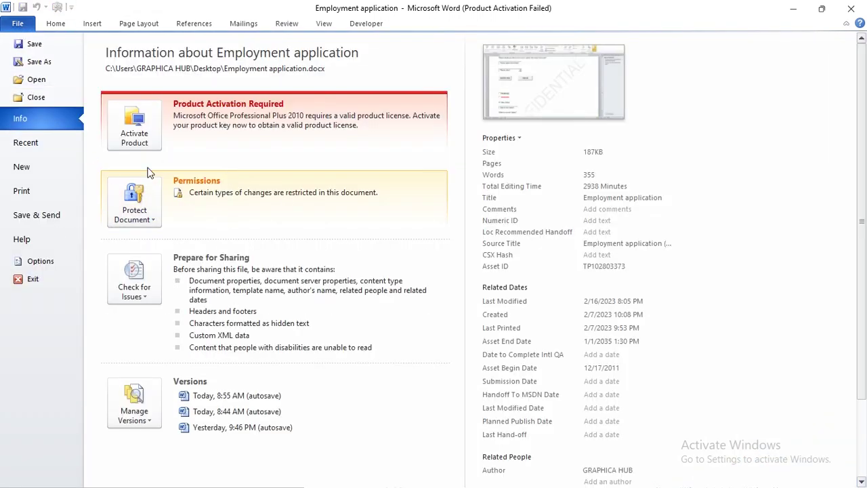
pyautogui.click(151, 220)
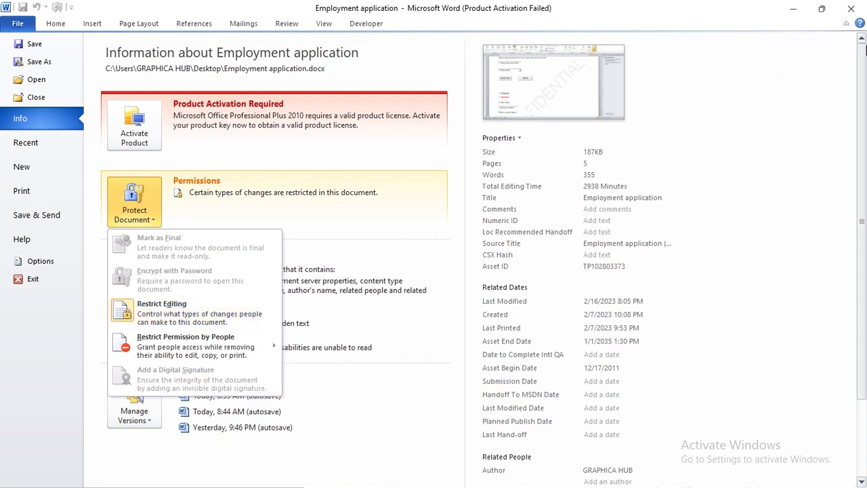
pyautogui.click(851, 8)
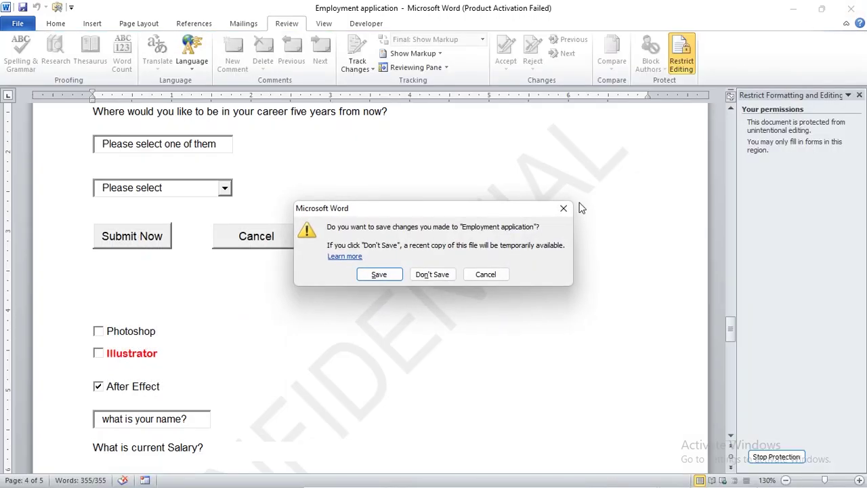
pyautogui.click(483, 273)
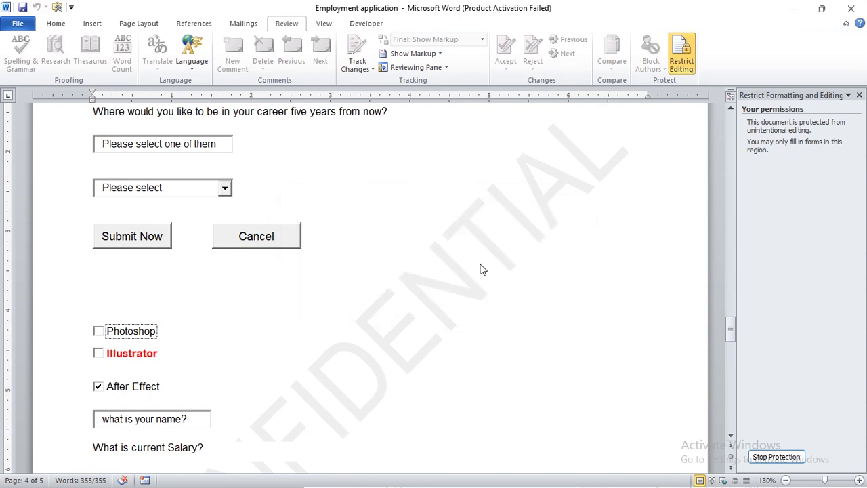
# - Scroll through the form and choose Stop Protection in the Restrict Editing pane
pyautogui.scroll(3, 452, 254)
pyautogui.scroll(7, 451, 259)
pyautogui.scroll(1, 453, 261)
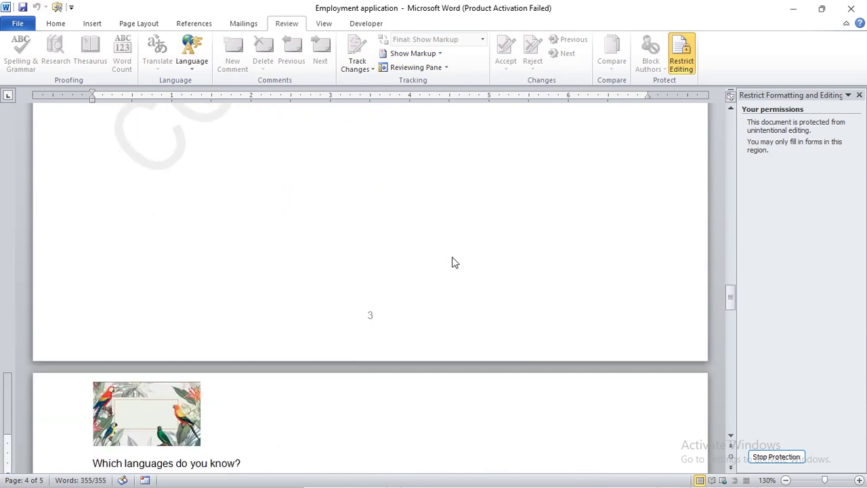
pyautogui.scroll(-10, 452, 263)
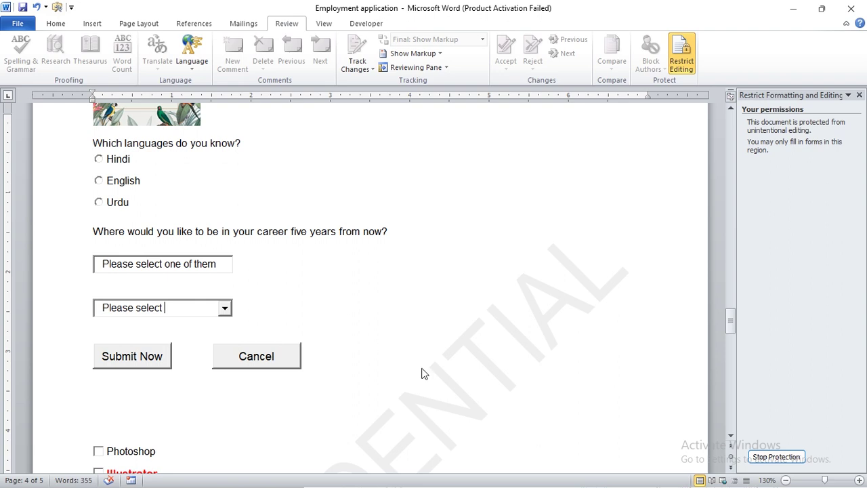
pyautogui.scroll(3, 440, 343)
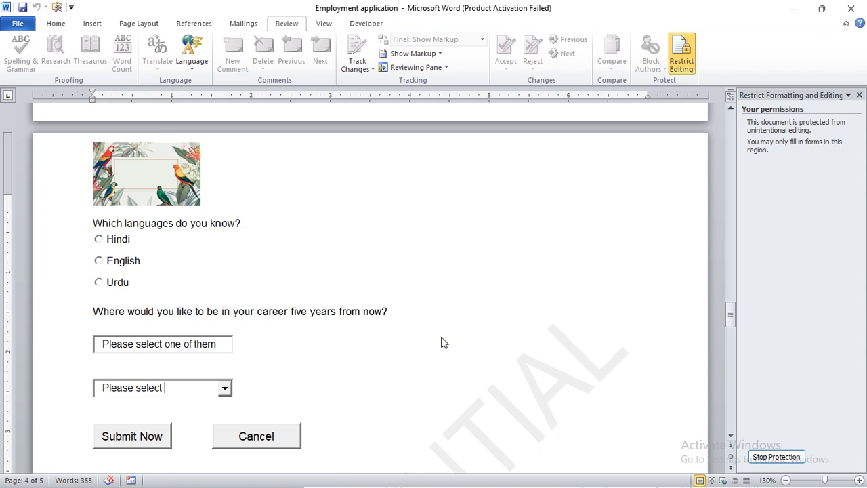
pyautogui.click(776, 457)
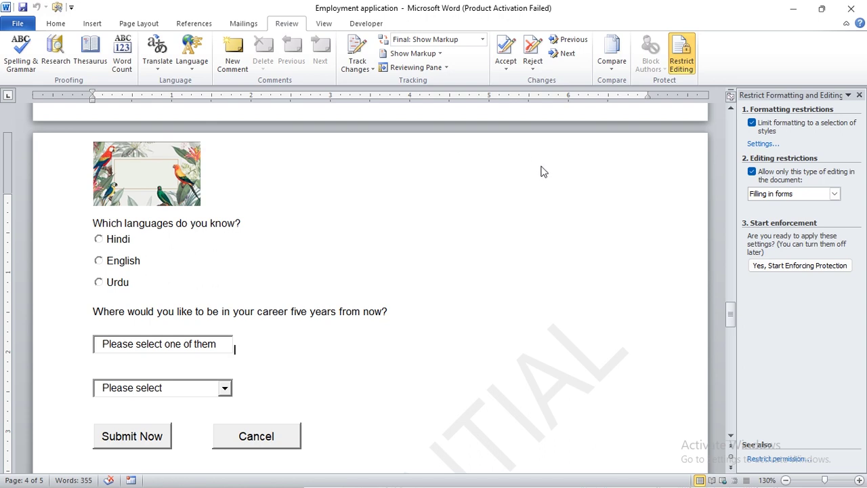
# - Open Save As with F12 and expand its Tools dropdown
pyautogui.press('F12')
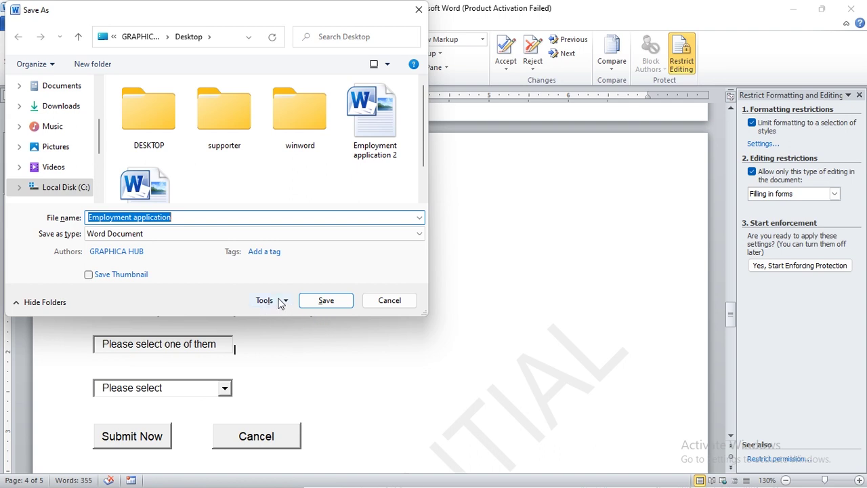
pyautogui.click(283, 302)
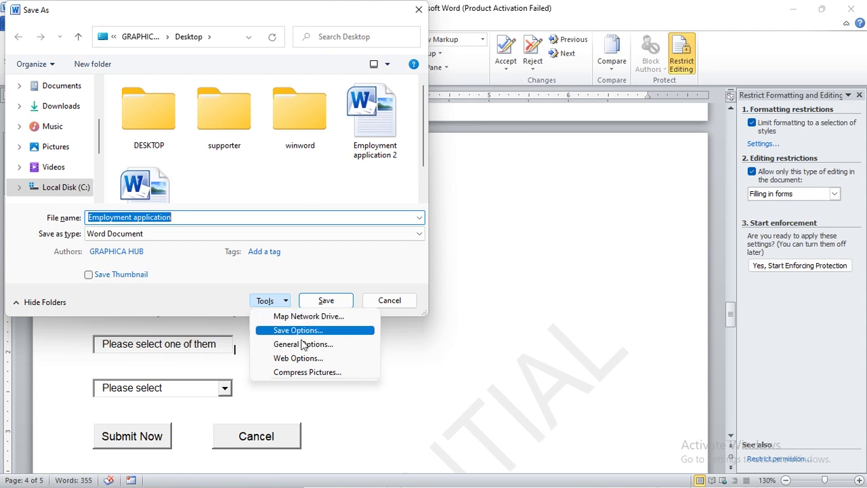
# - In General Options, enter a password to open and a password to modify the file
pyautogui.click(313, 346)
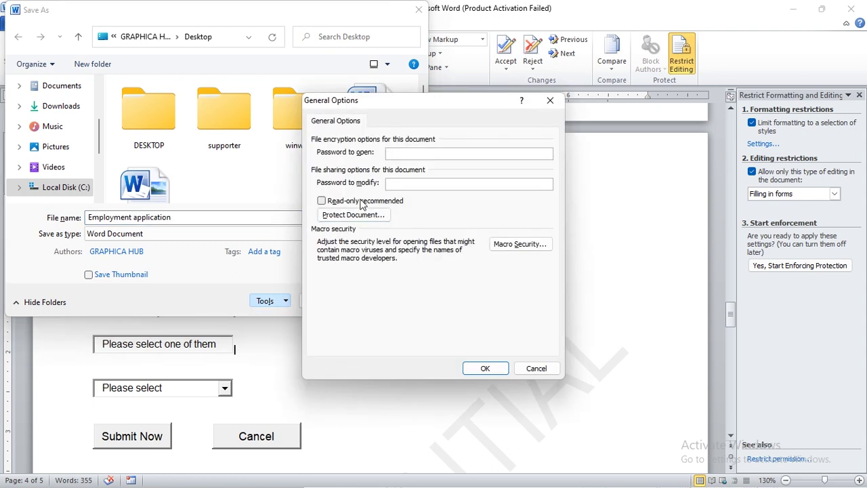
pyautogui.click(396, 153)
pyautogui.click(387, 183)
# - Abandon the passwords at the confirmation prompt and close Save As without saving
pyautogui.click(478, 370)
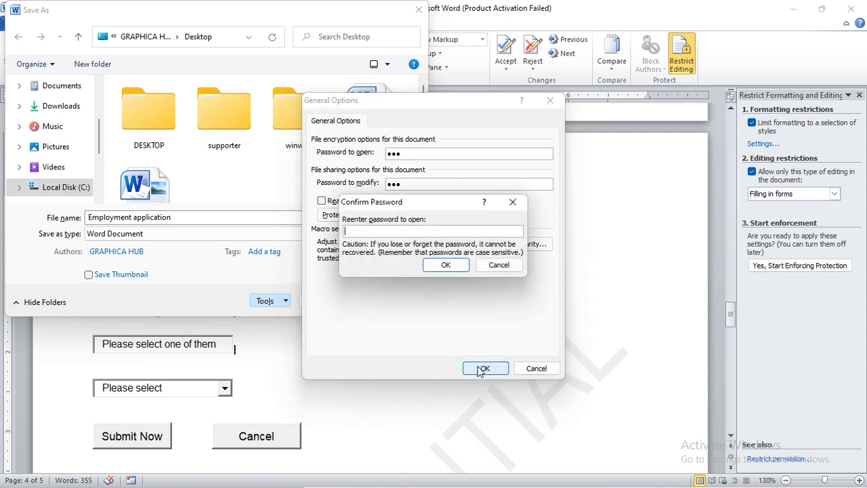
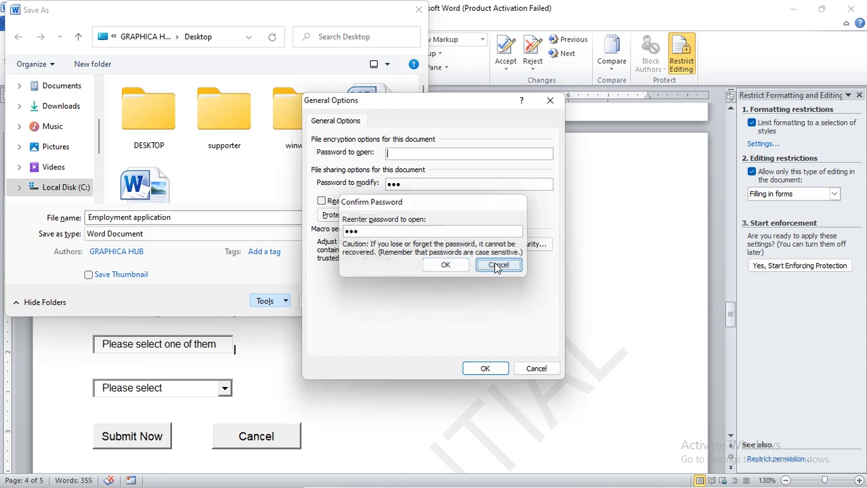
pyautogui.click(496, 266)
pyautogui.click(535, 367)
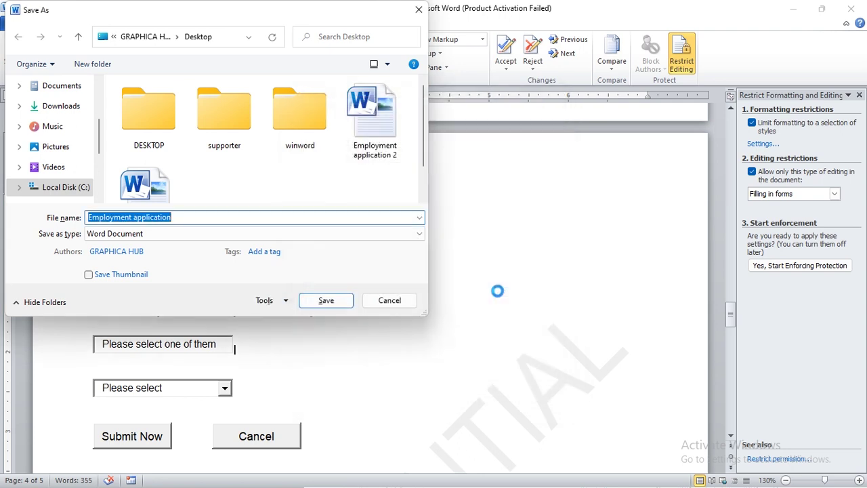
pyautogui.click(418, 10)
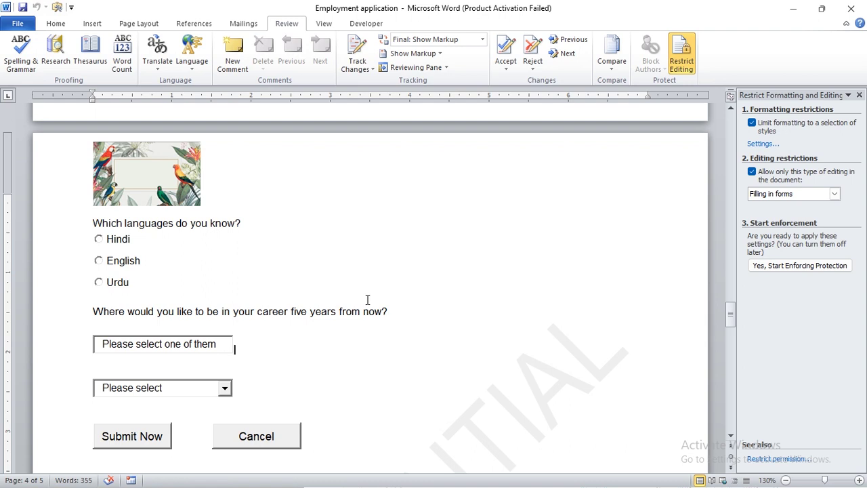
pyautogui.scroll(1, 367, 297)
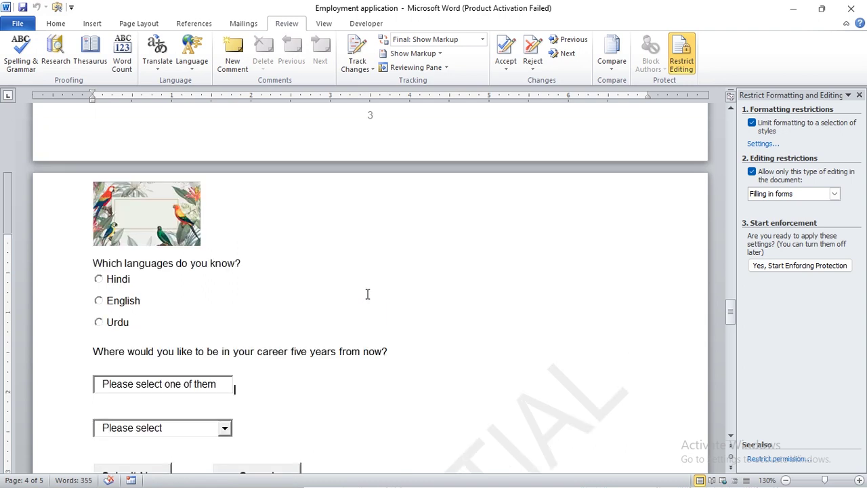